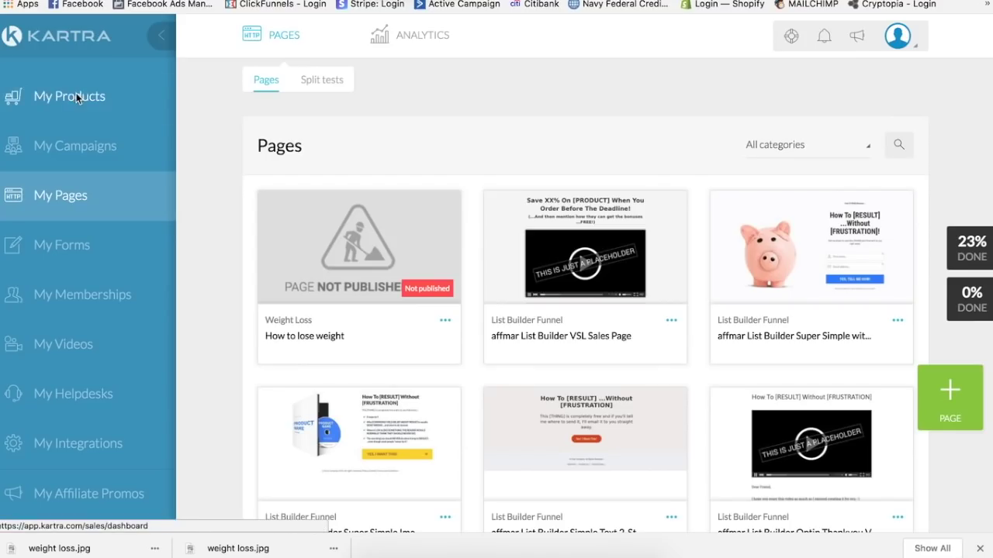
# Step: Open the products section and look over the existing products
pyautogui.click(76, 98)
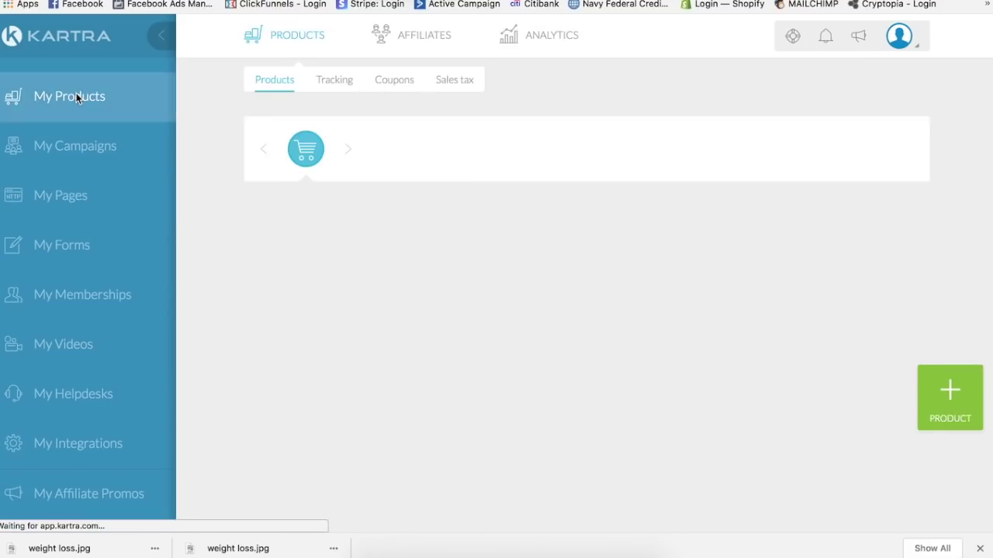
pyautogui.scroll(-4, 250, 345)
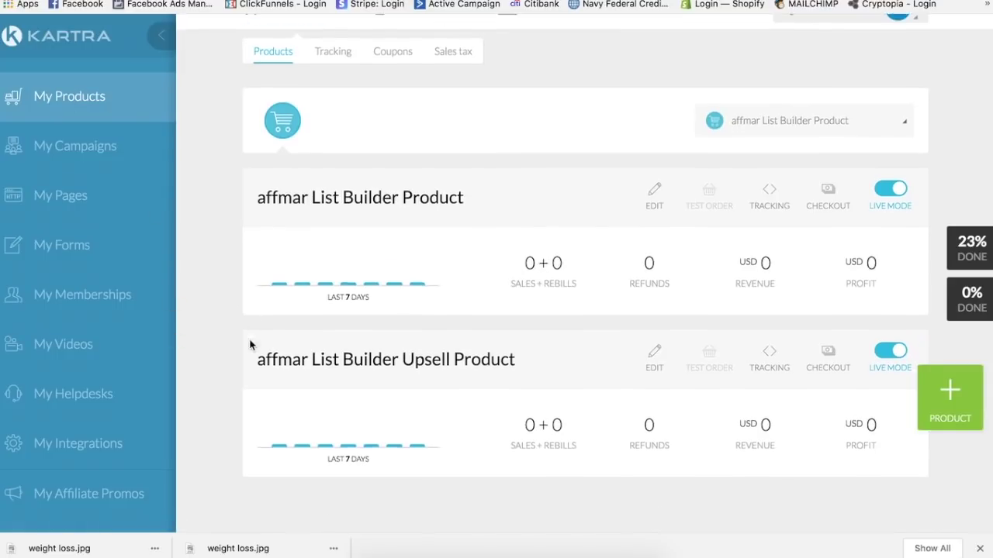
pyautogui.scroll(4, 250, 344)
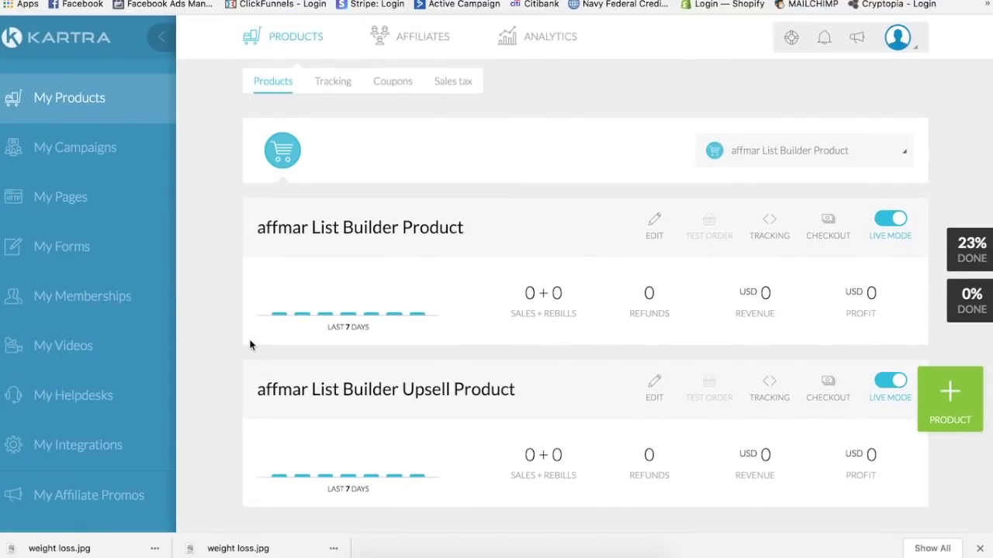
# Step: Open the affiliate promotions marketplace and filter it to the Health, Beauty and Fitness market
pyautogui.click(94, 506)
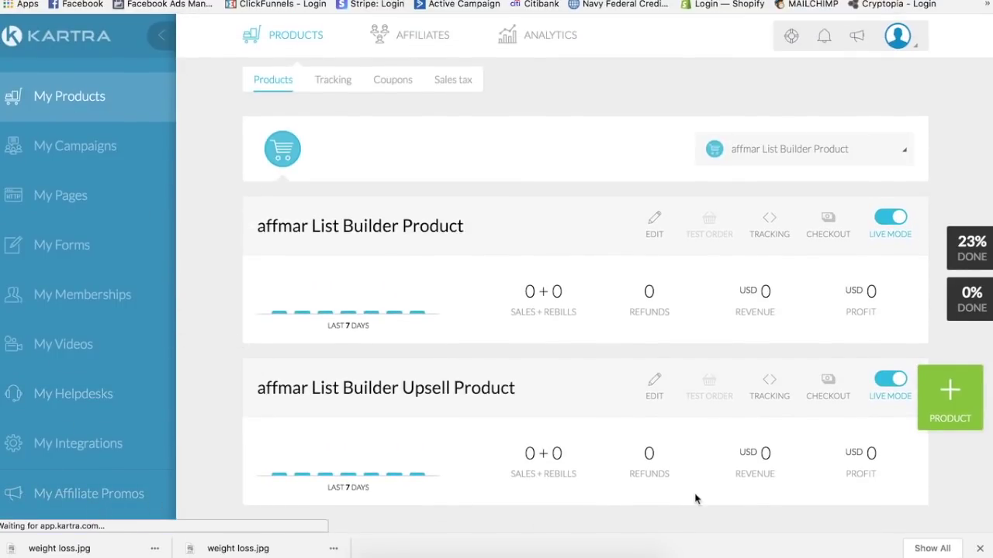
pyautogui.click(978, 549)
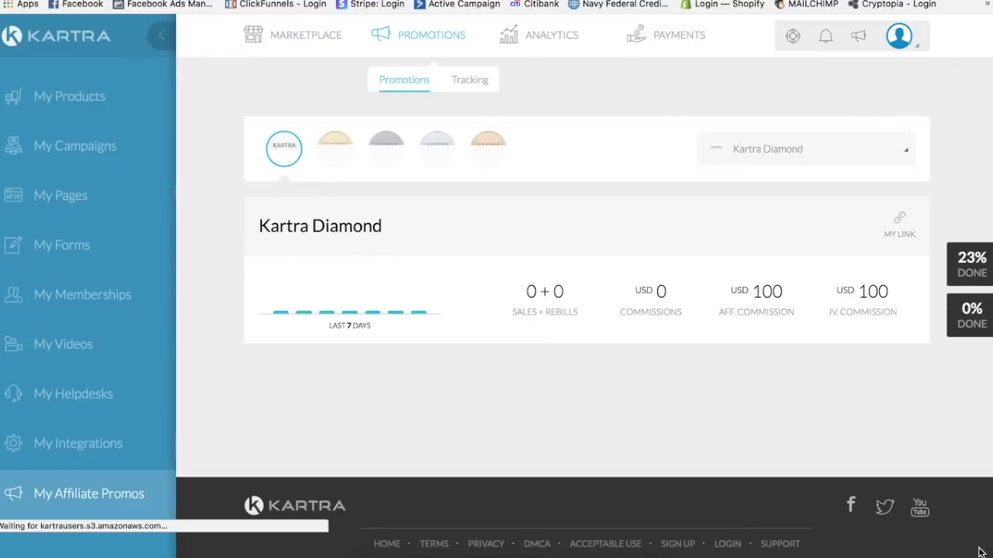
pyautogui.click(300, 35)
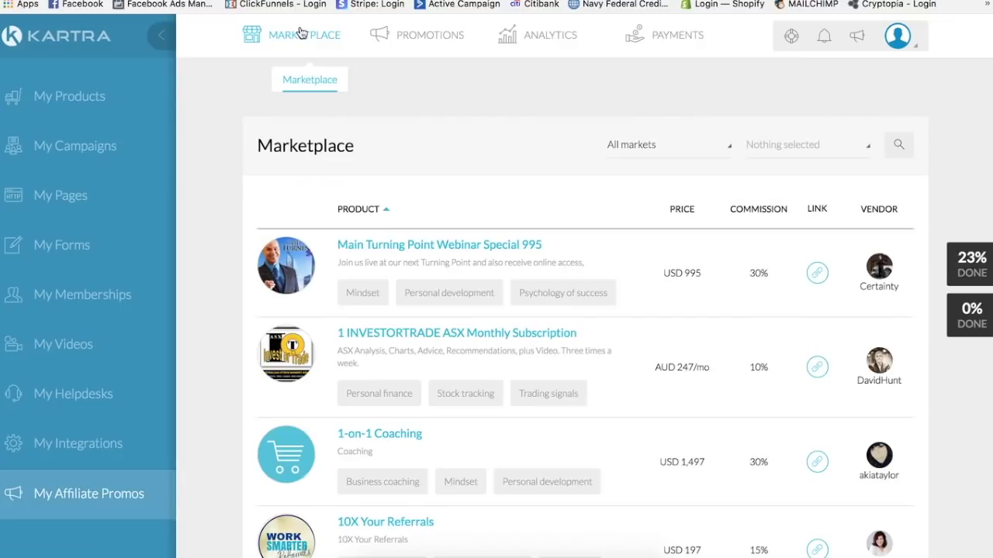
pyautogui.press('XF86AudioRaiseVolume')
pyautogui.click(628, 144)
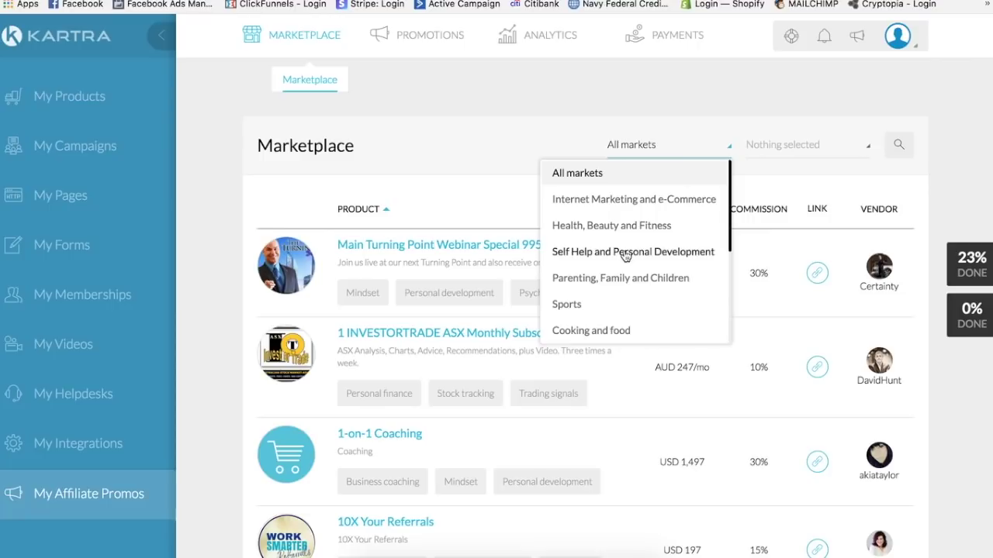
pyautogui.click(626, 225)
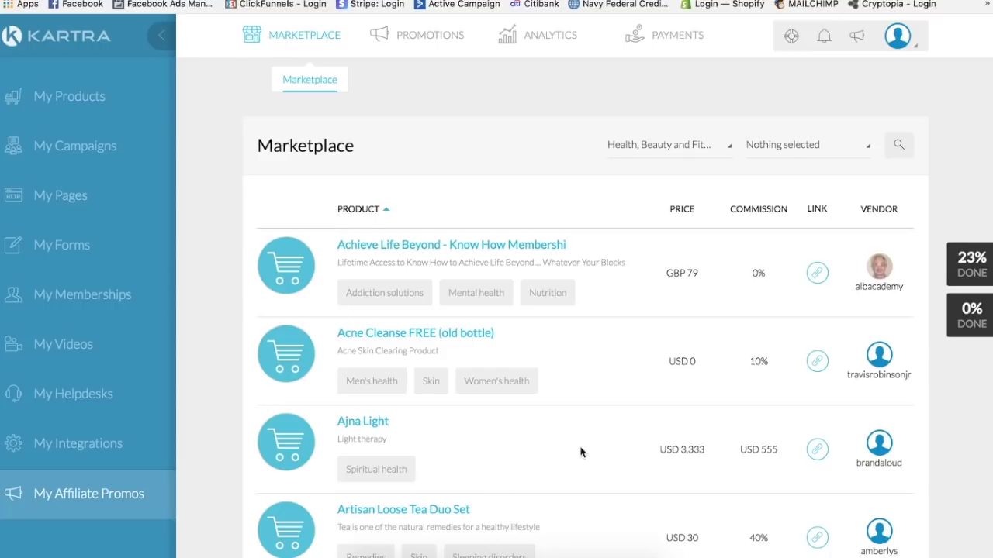
# Step: Examine both pages of Health, Beauty and Fitness listings for a suitable affiliate product, comparing topics, prices and commissions
pyautogui.scroll(-3, 581, 452)
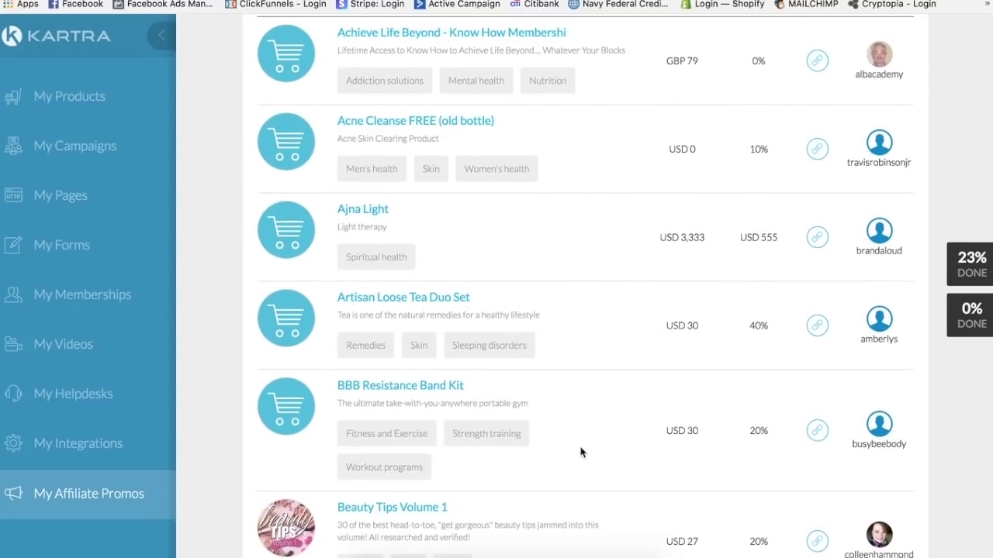
pyautogui.scroll(3, 581, 450)
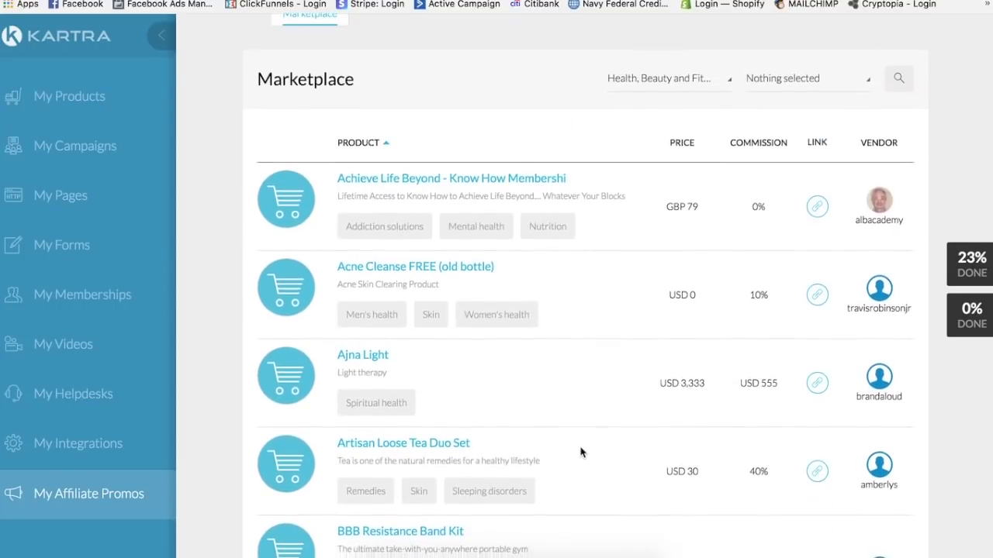
pyautogui.scroll(-3, 581, 450)
pyautogui.scroll(-4, 573, 428)
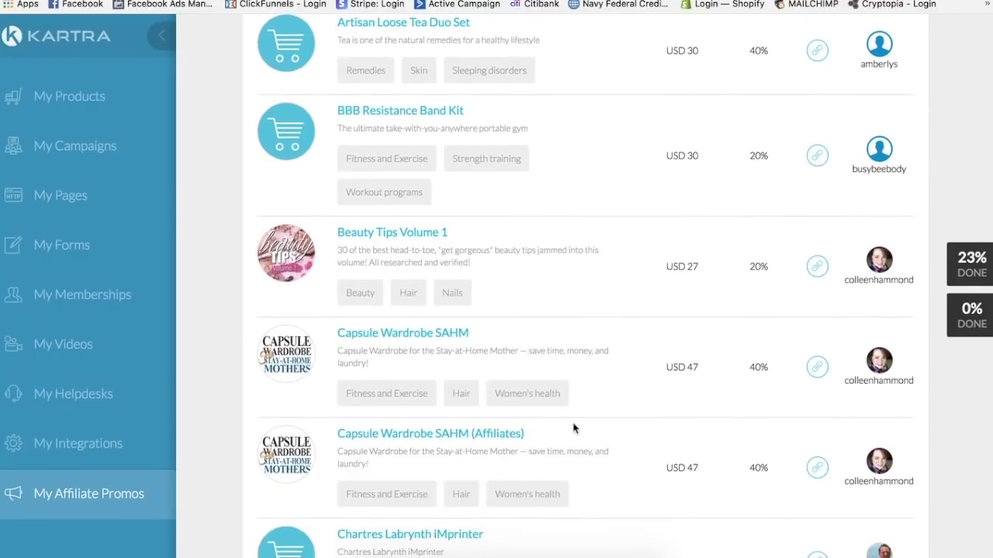
pyautogui.scroll(-2, 564, 345)
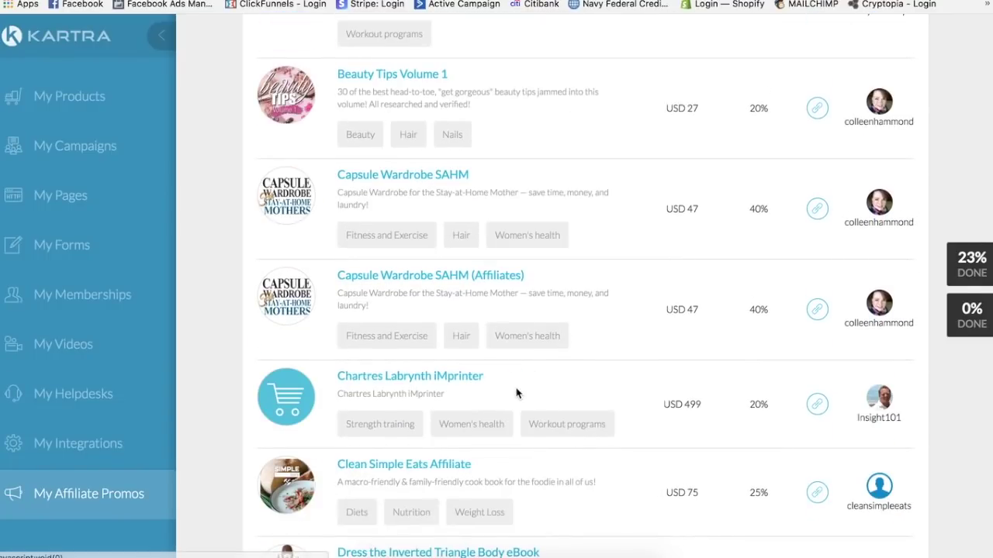
pyautogui.scroll(-3, 515, 394)
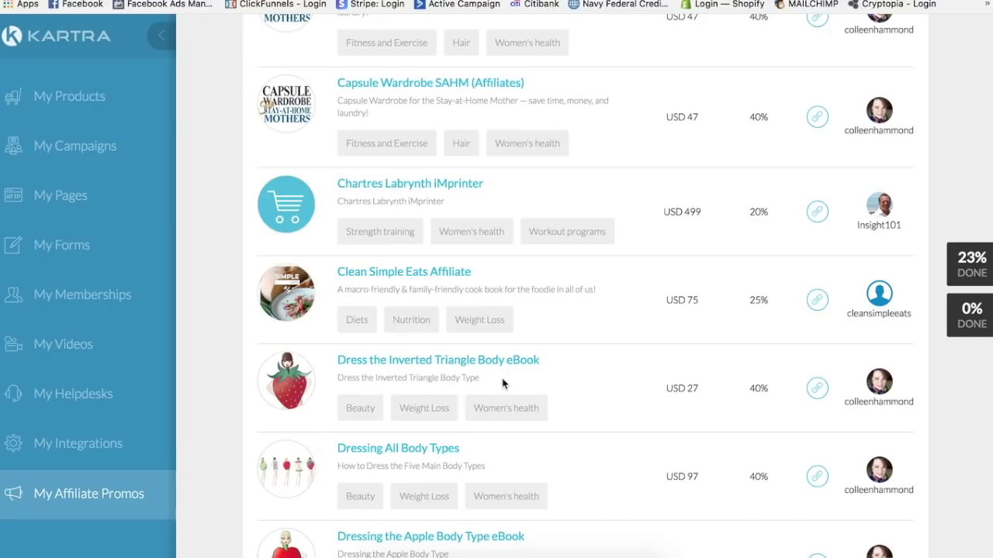
pyautogui.scroll(-3, 503, 383)
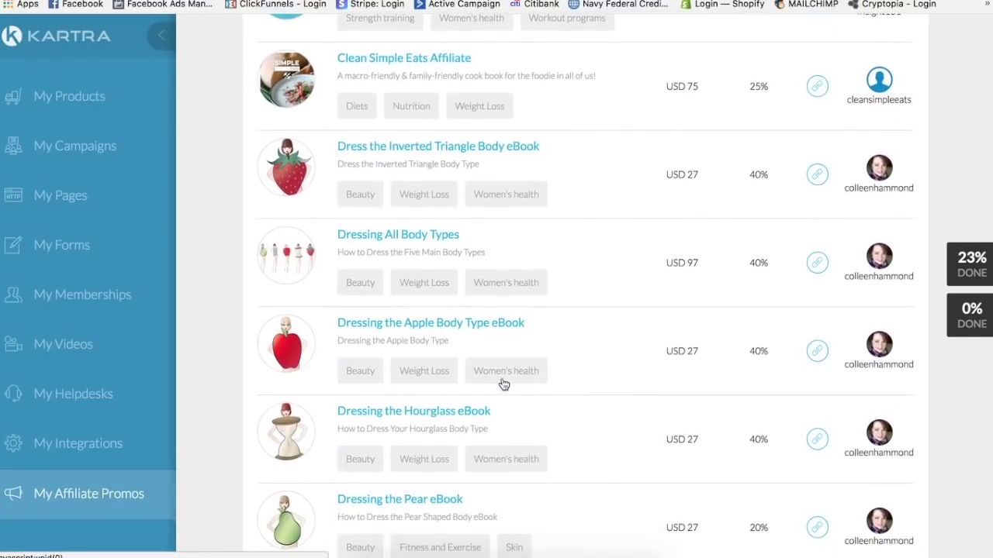
pyautogui.scroll(-3, 503, 383)
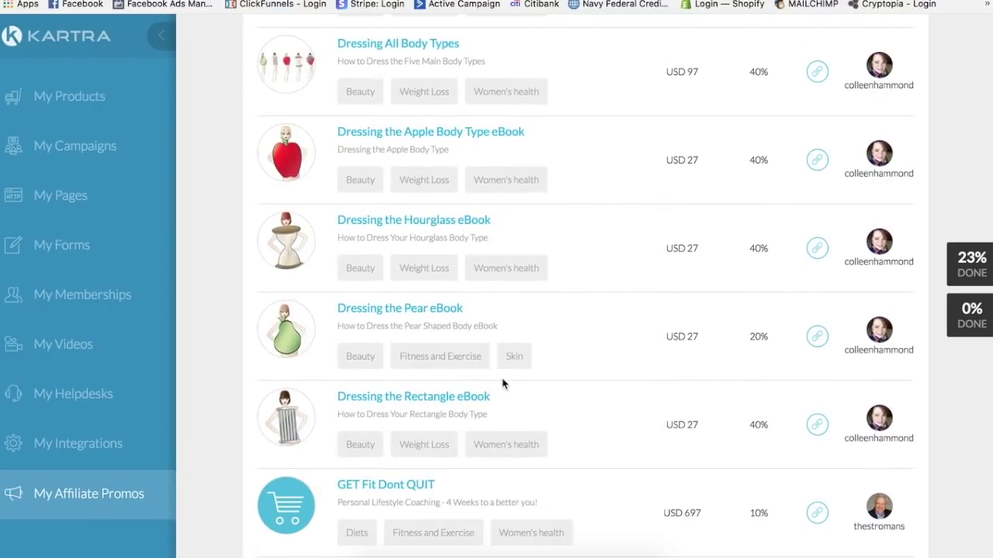
pyautogui.scroll(-3, 503, 383)
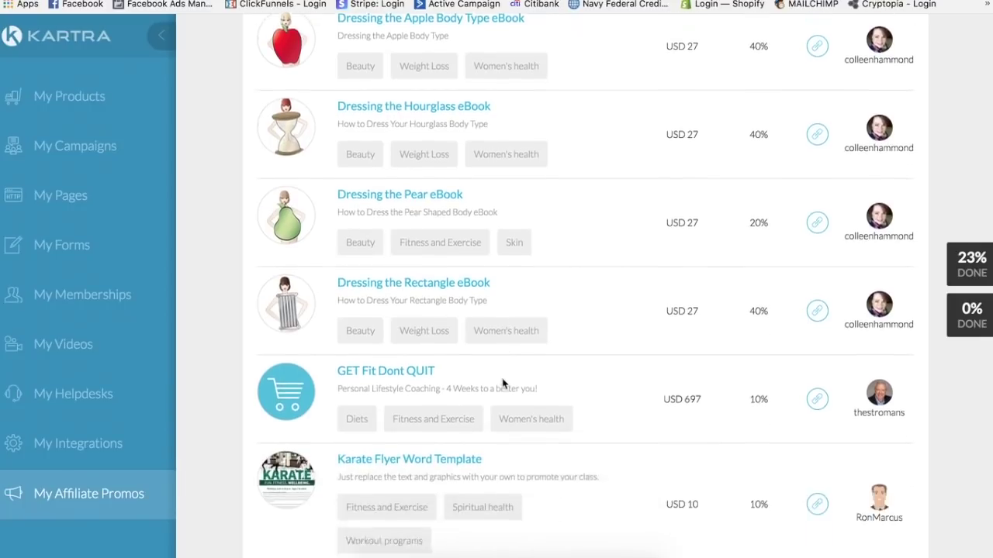
pyautogui.scroll(9, 502, 383)
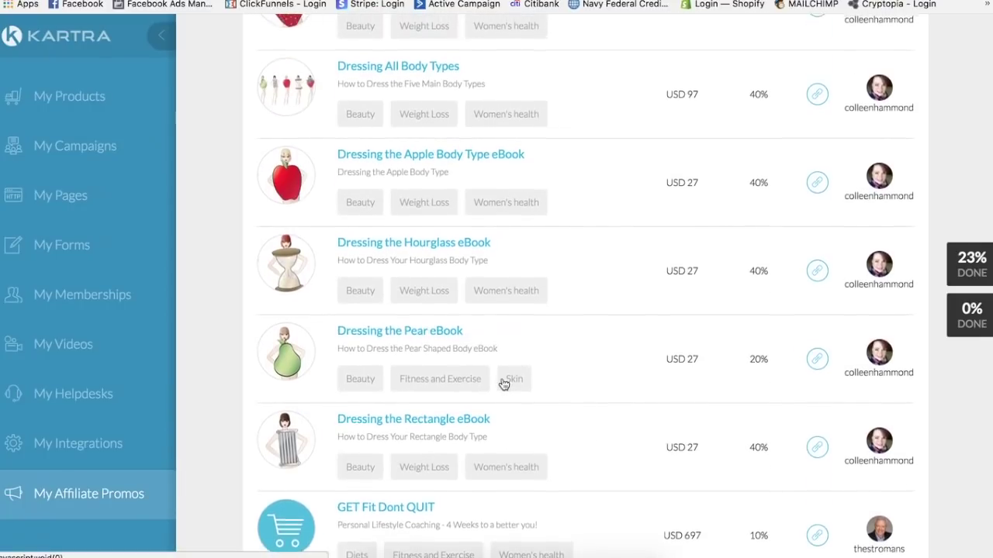
pyautogui.scroll(2, 503, 383)
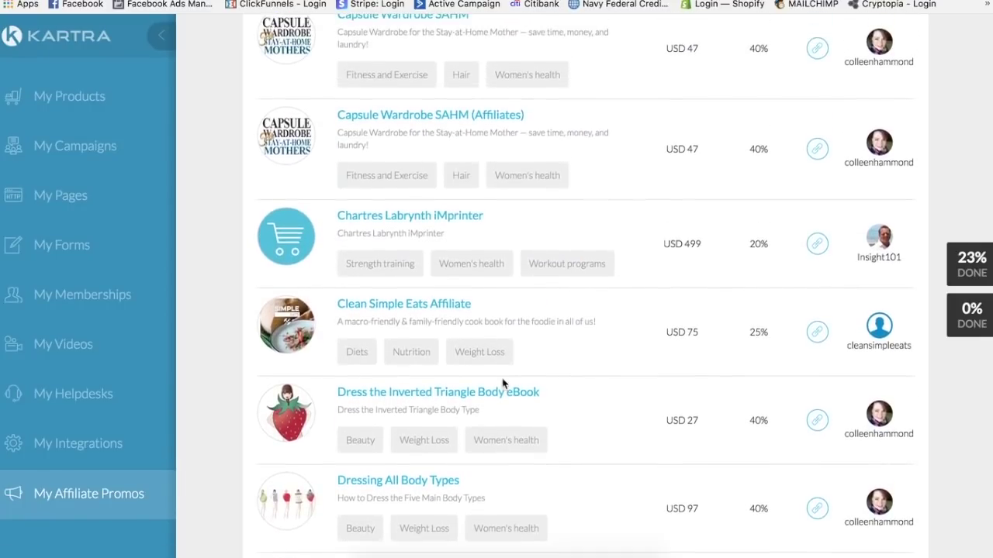
pyautogui.scroll(8, 416, 162)
pyautogui.scroll(5, 416, 164)
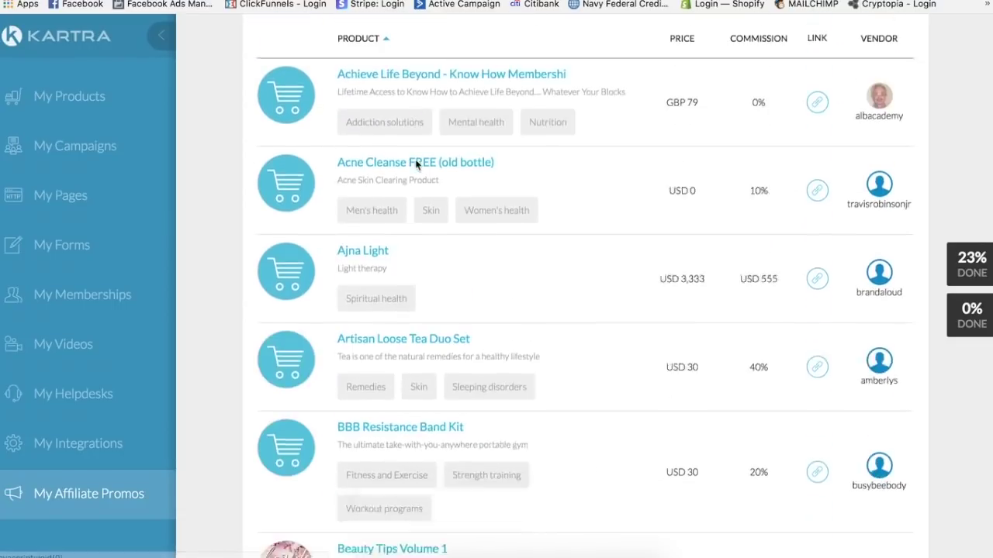
pyautogui.scroll(-14, 411, 137)
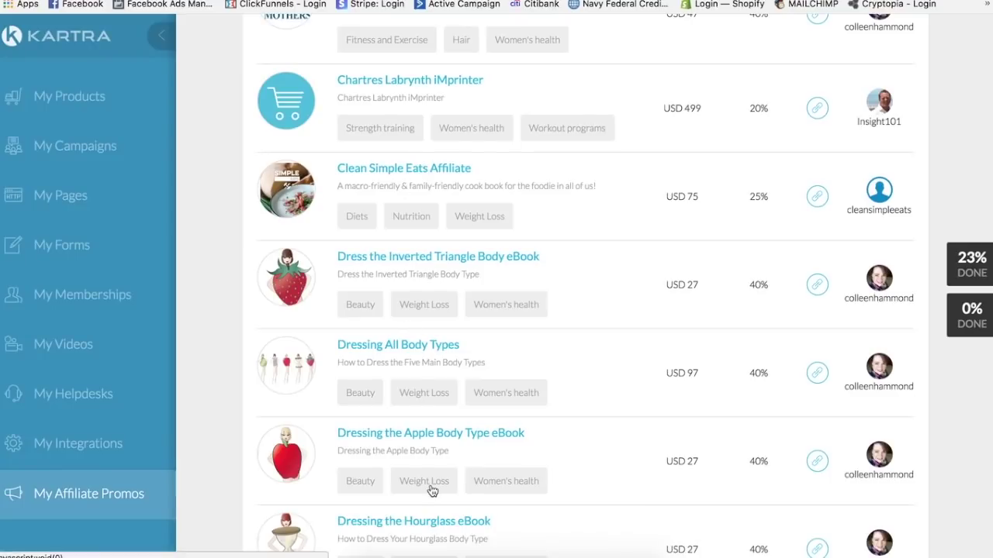
pyautogui.scroll(-5, 419, 492)
pyautogui.scroll(-10, 432, 490)
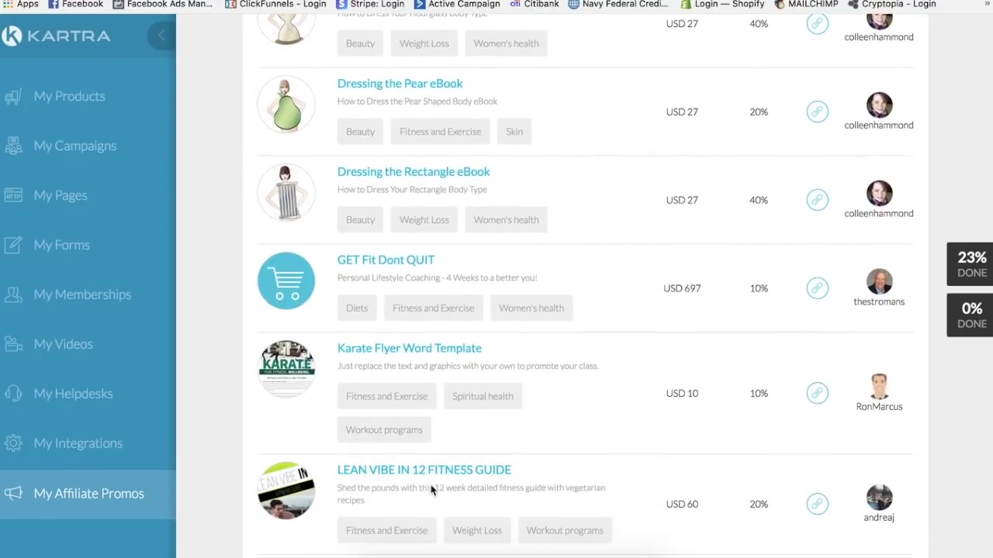
pyautogui.scroll(1, 497, 491)
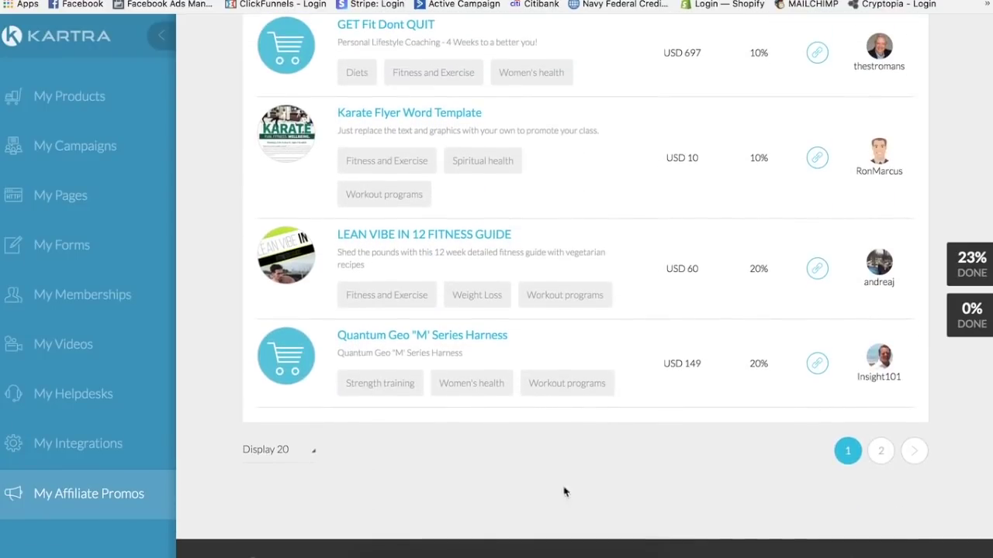
pyautogui.click(880, 450)
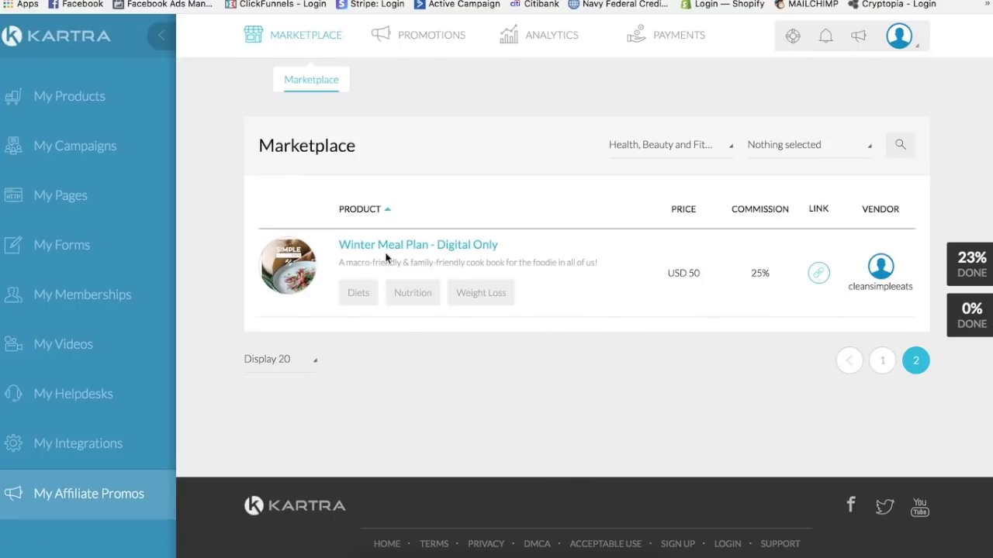
# Step: Go back to the first page of listings and open the site of the Clean Simple Eats Affiliate product
pyautogui.click(882, 362)
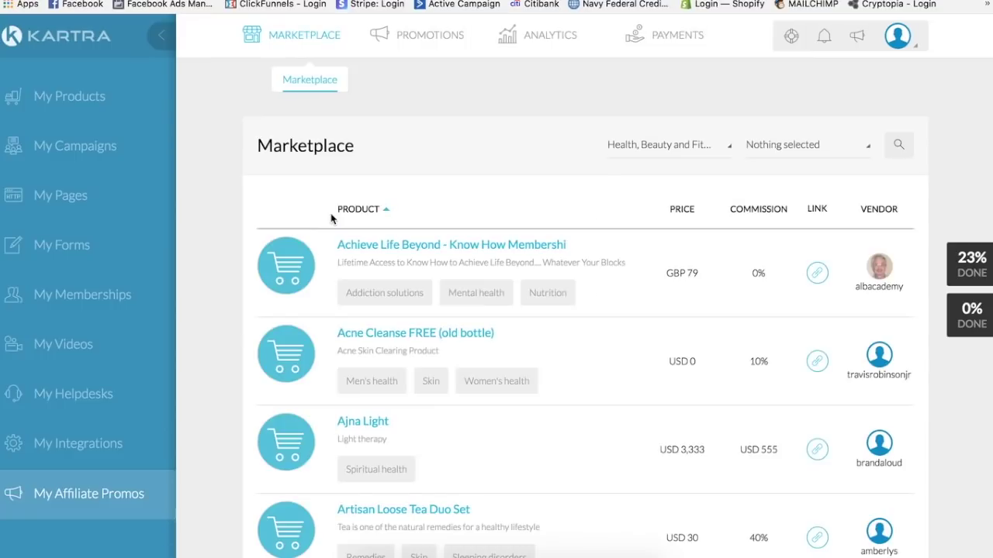
pyautogui.scroll(-5, 353, 367)
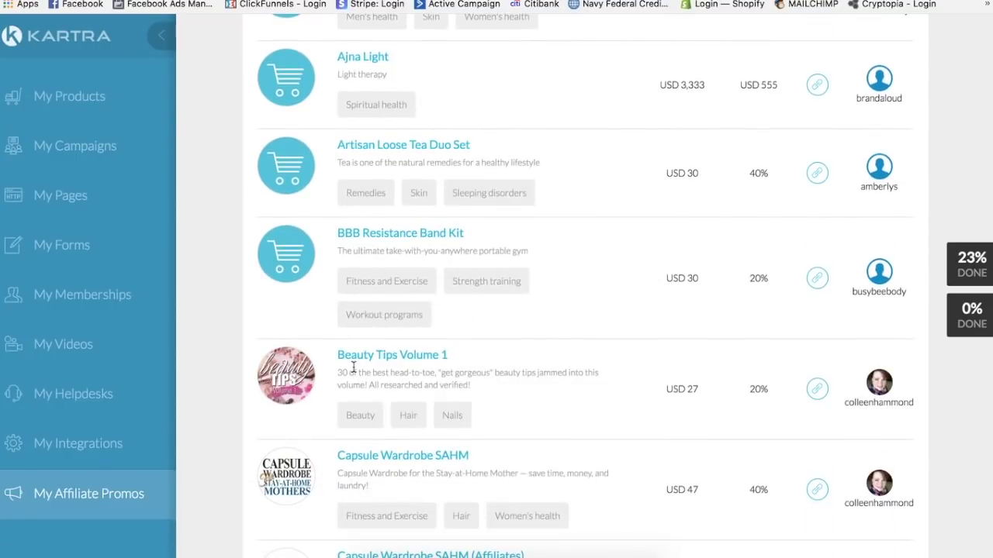
pyautogui.scroll(-3, 394, 443)
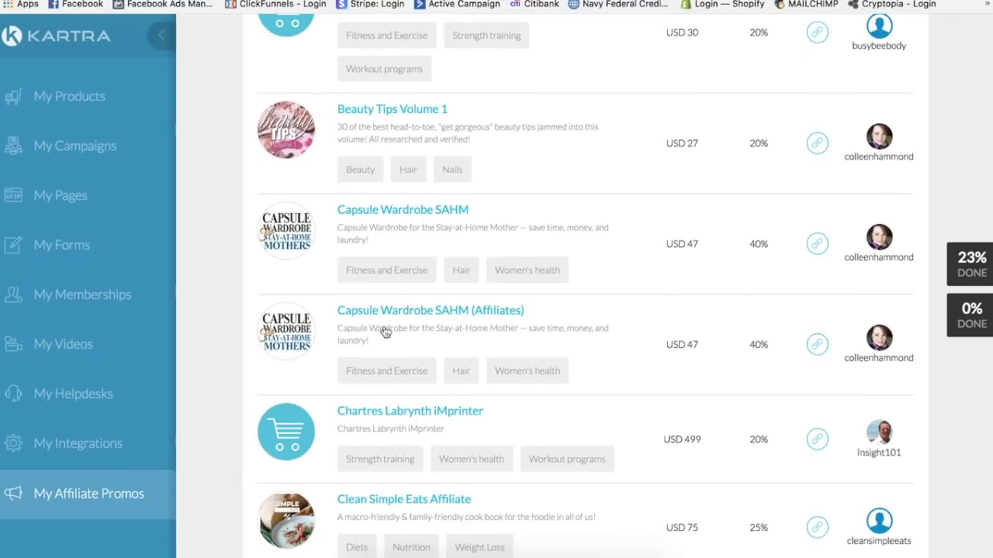
pyautogui.scroll(-2, 408, 318)
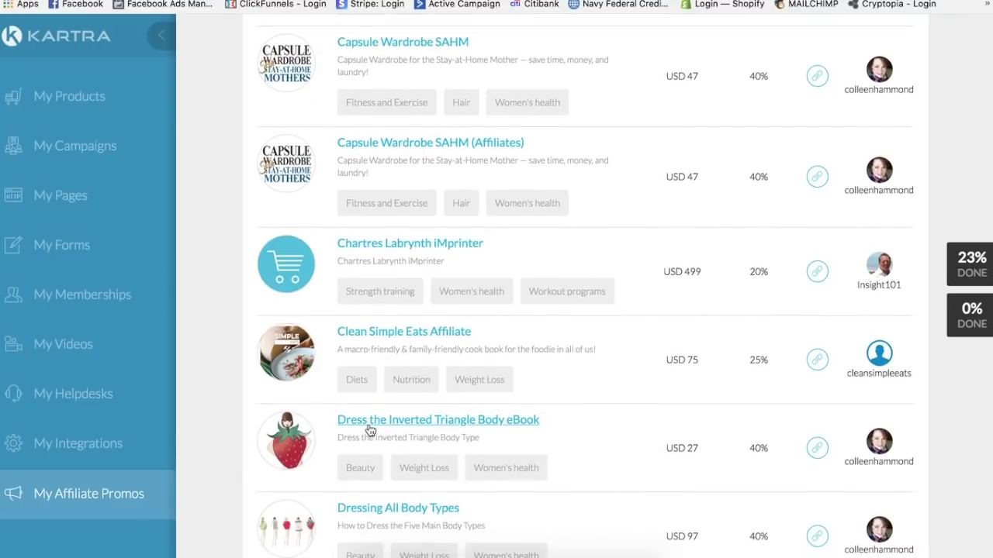
pyautogui.click(409, 332)
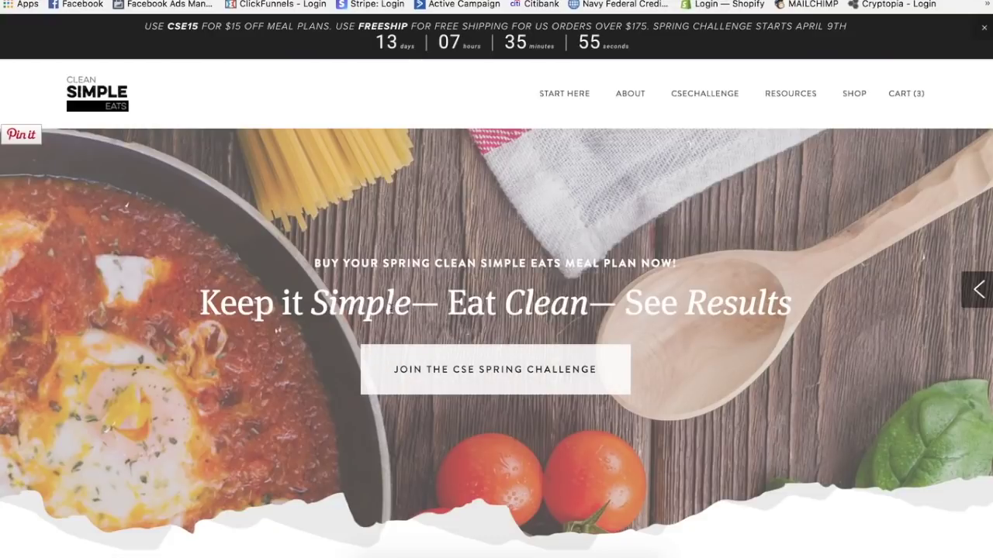
# Step: Examine the Clean Simple Eats home page, including its headline offer and the Welcome section
pyautogui.scroll(-4, 436, 431)
pyautogui.scroll(3, 437, 431)
pyautogui.scroll(-4, 437, 431)
pyautogui.scroll(-2, 436, 435)
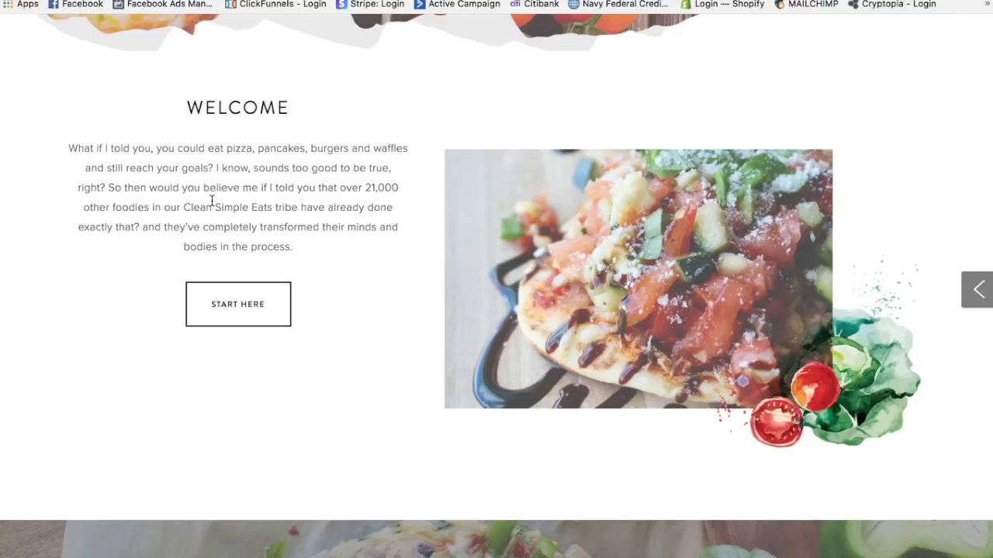
pyautogui.scroll(2, 298, 238)
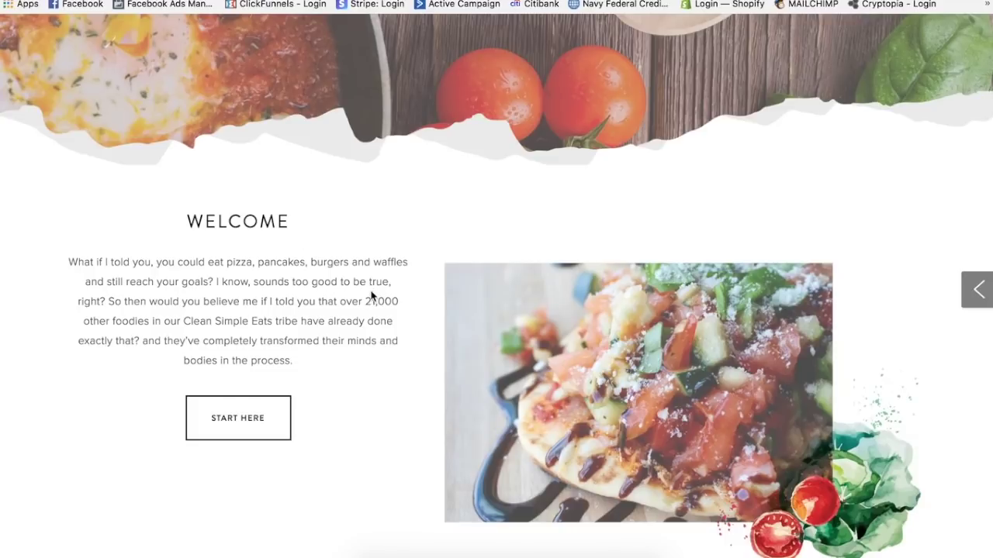
pyautogui.scroll(4, 344, 380)
pyautogui.scroll(-3, 343, 381)
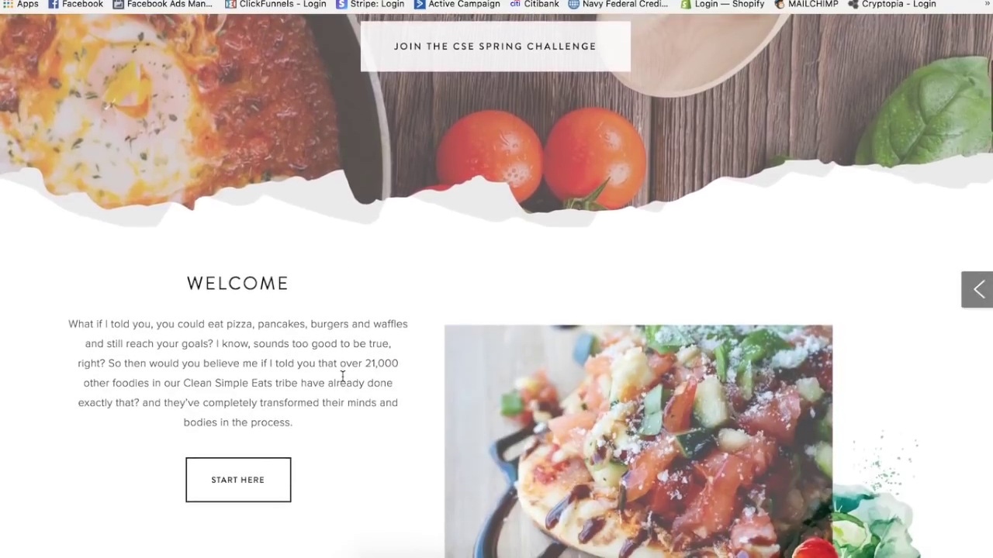
pyautogui.scroll(2, 342, 377)
pyautogui.scroll(2, 342, 377)
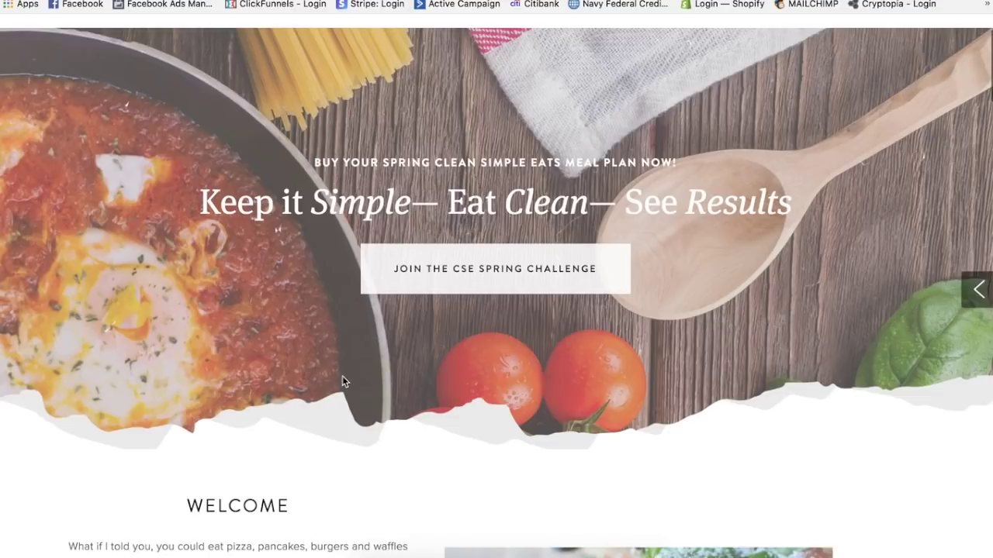
pyautogui.scroll(2, 342, 375)
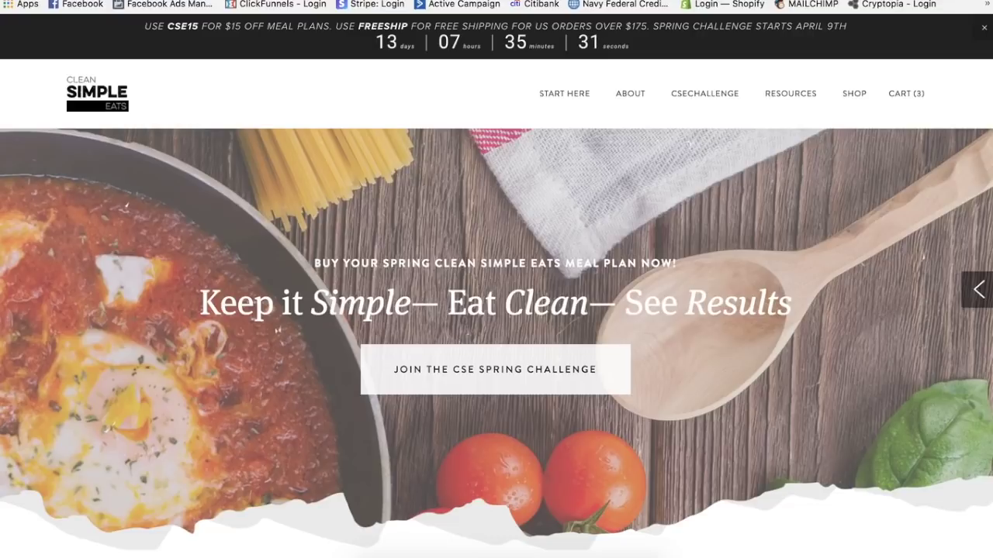
# Step: Close the Clean Simple Eats site and open the forms section in Kartra
pyautogui.hotkey('ctrl', 'w')
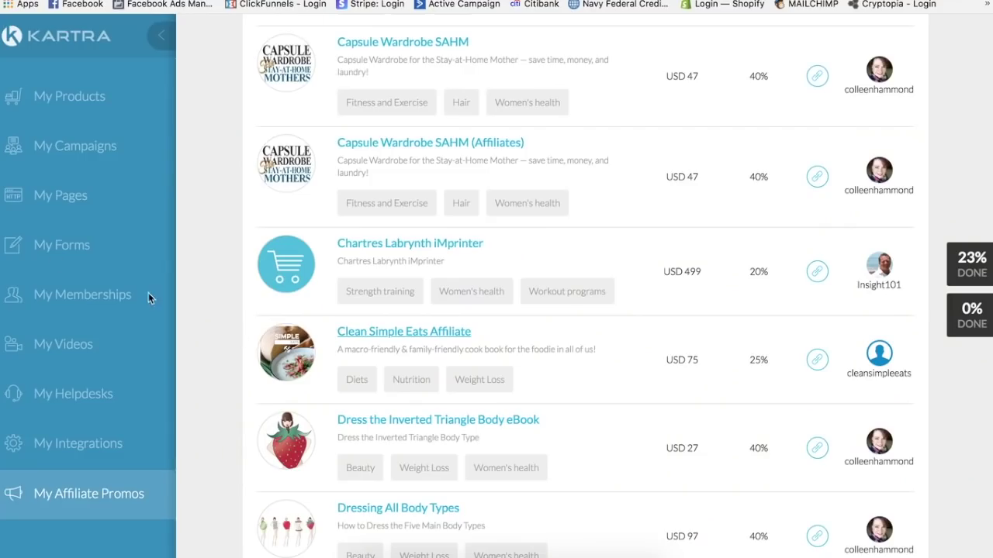
pyautogui.click(55, 246)
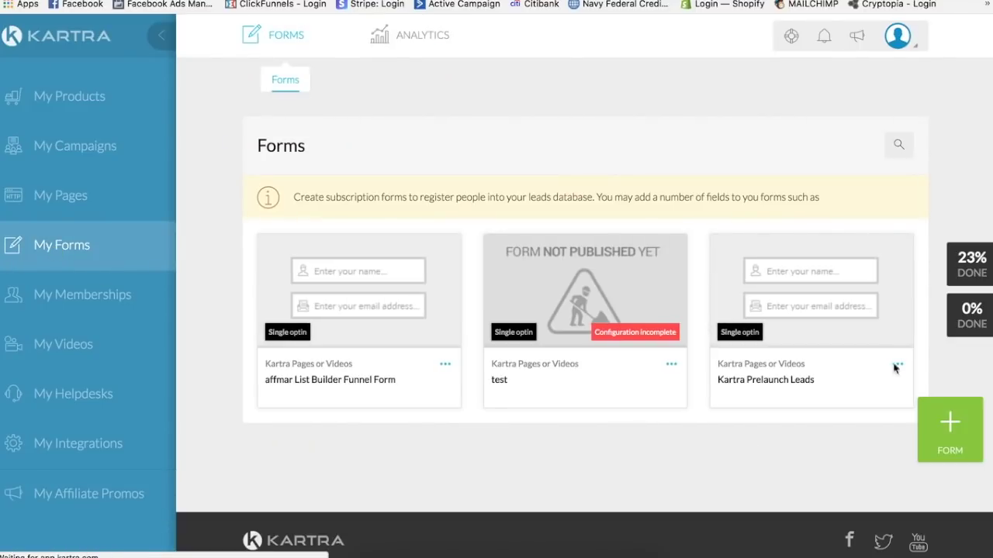
# Step: Create a new opt-in form named "How To Lose Weight"
pyautogui.click(948, 425)
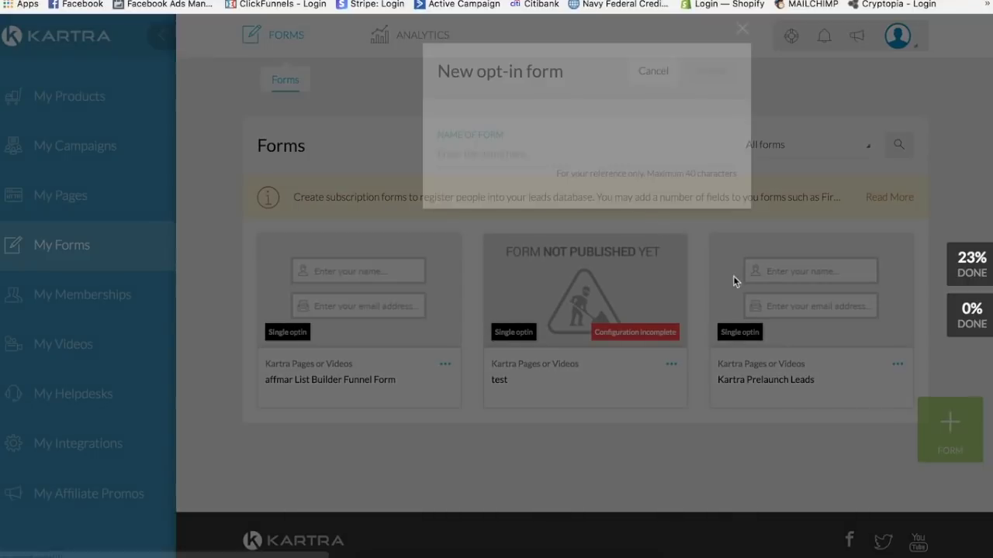
pyautogui.click(484, 158)
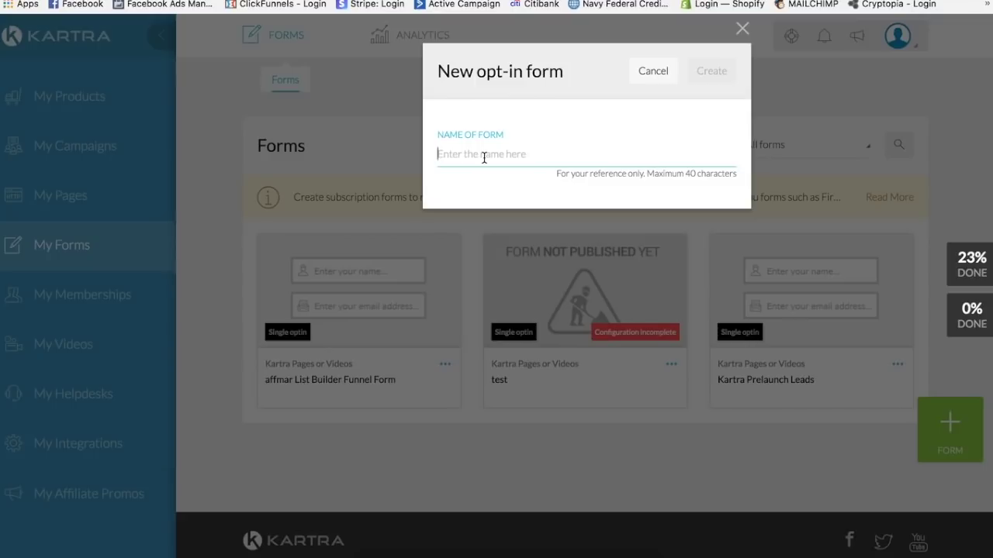
pyautogui.write('How To Lose Weight')
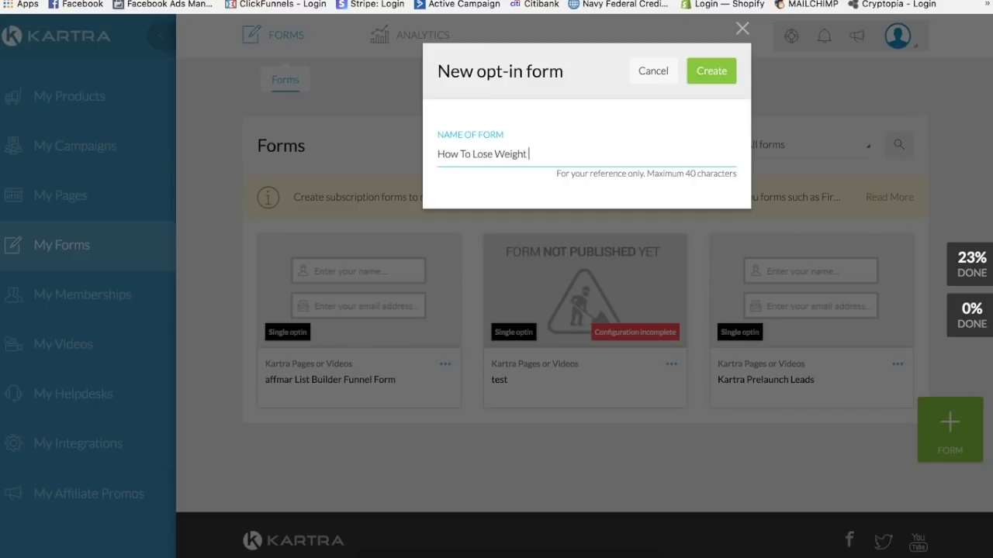
pyautogui.click(711, 72)
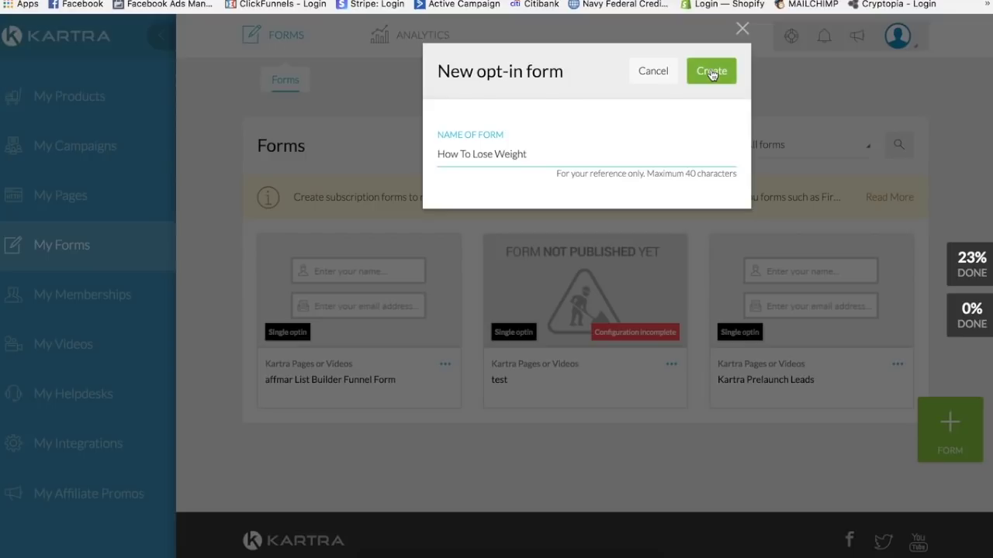
pyautogui.click(711, 72)
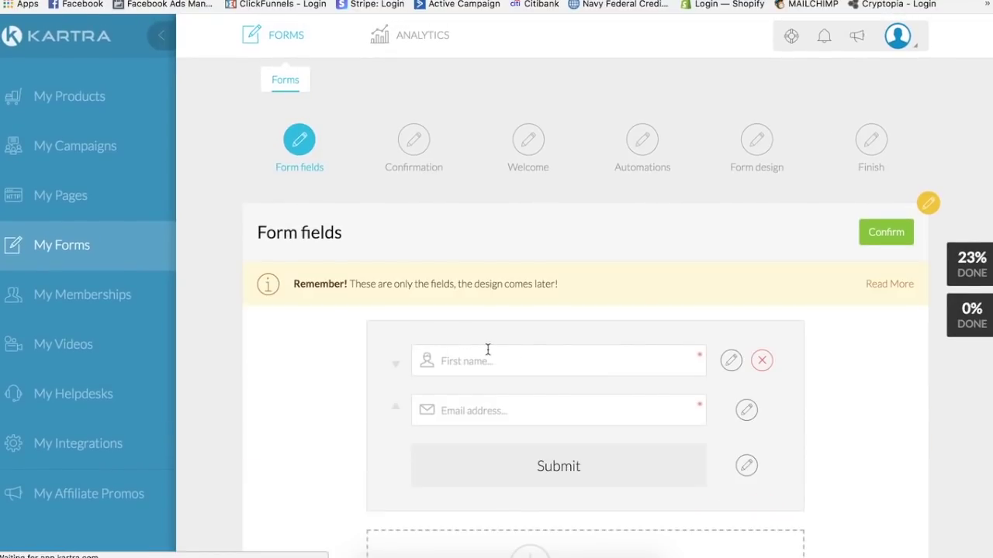
# Step: Confirm the form fields with the default first name and email address, and save them to reach the confirmation settings
pyautogui.scroll(-2, 487, 350)
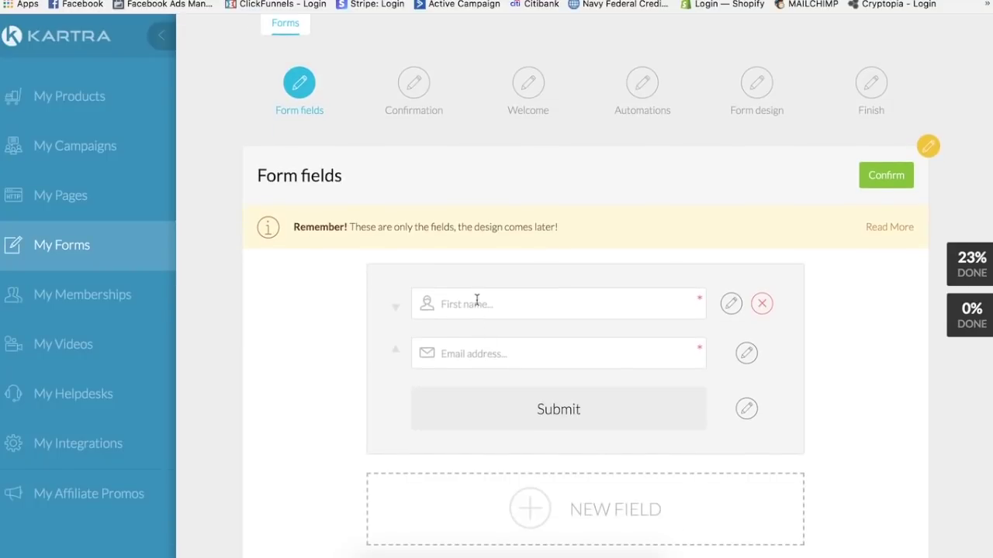
pyautogui.scroll(-5, 490, 358)
pyautogui.scroll(6, 492, 368)
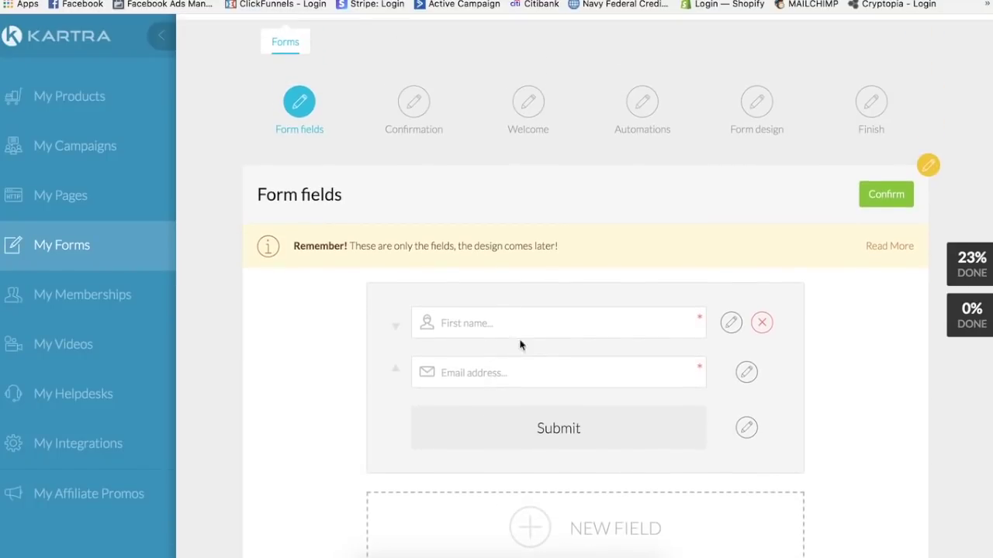
pyautogui.click(880, 194)
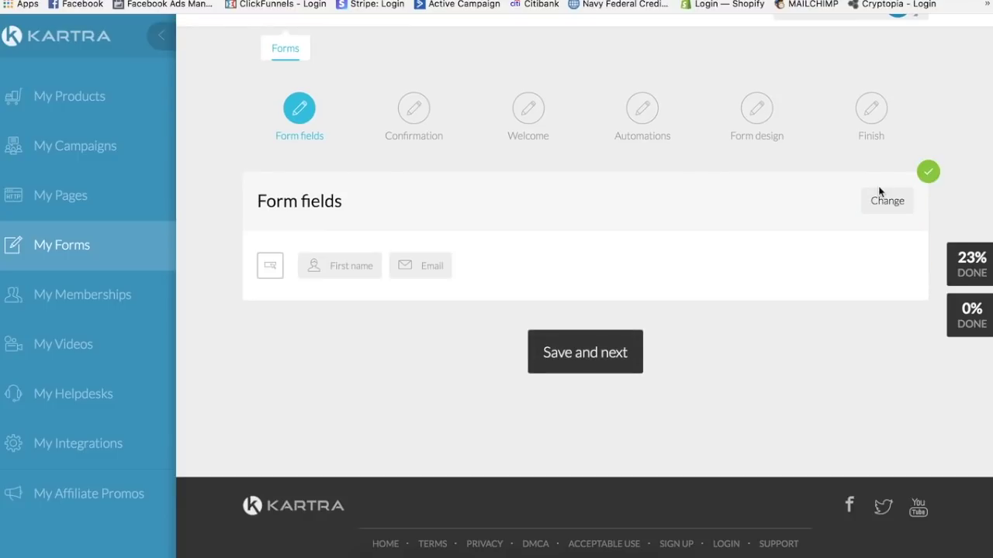
pyautogui.click(578, 357)
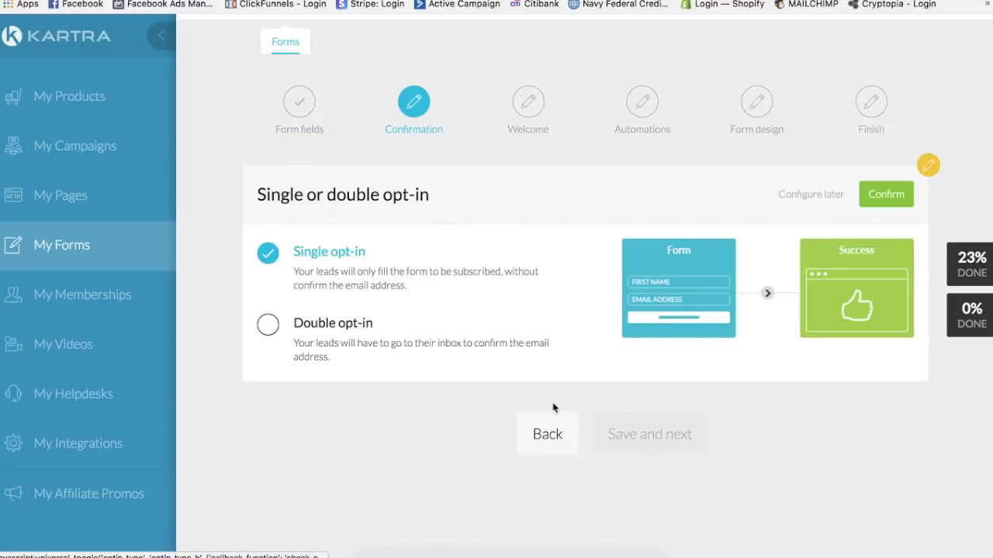
pyautogui.click(898, 196)
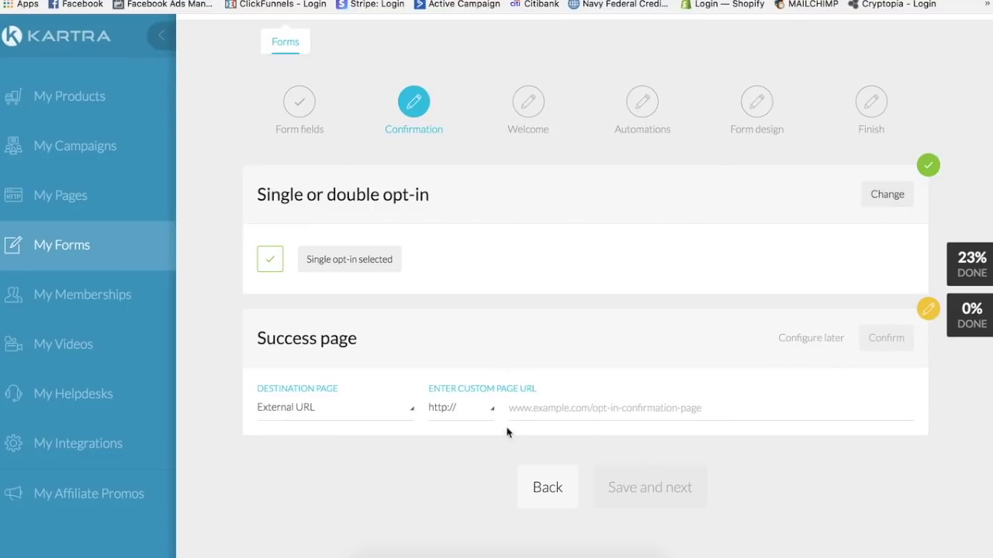
pyautogui.click(561, 408)
pyautogui.write('g')
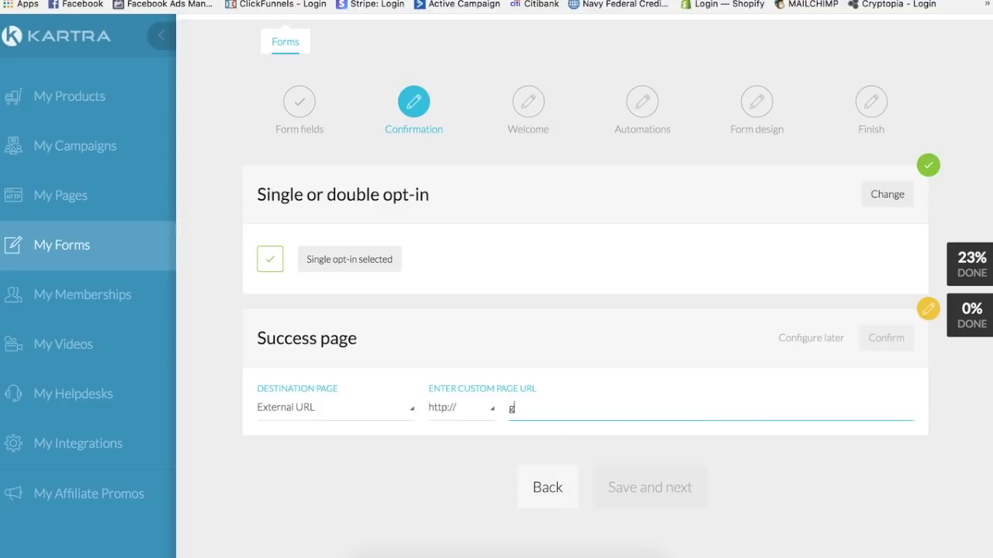
pyautogui.write('oogle.com')
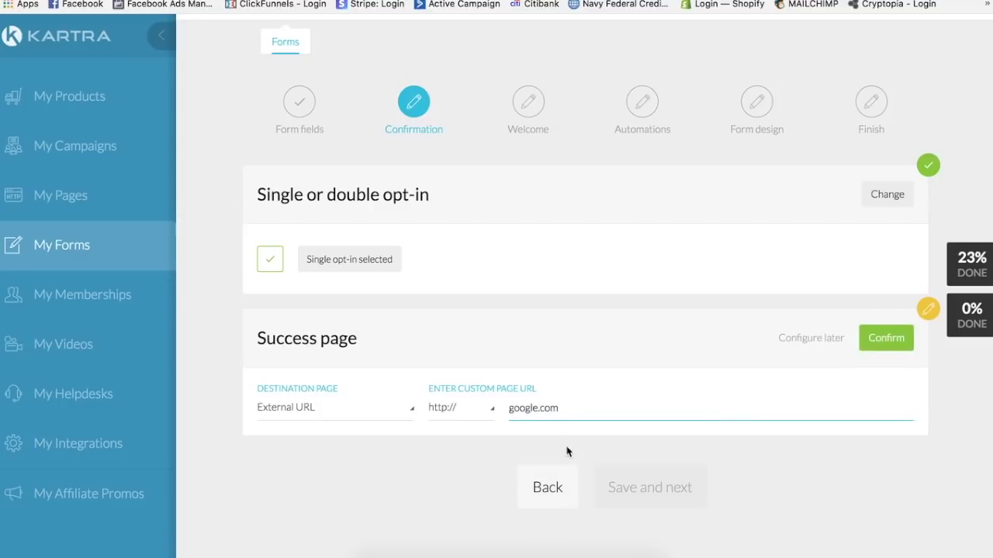
pyautogui.click(885, 342)
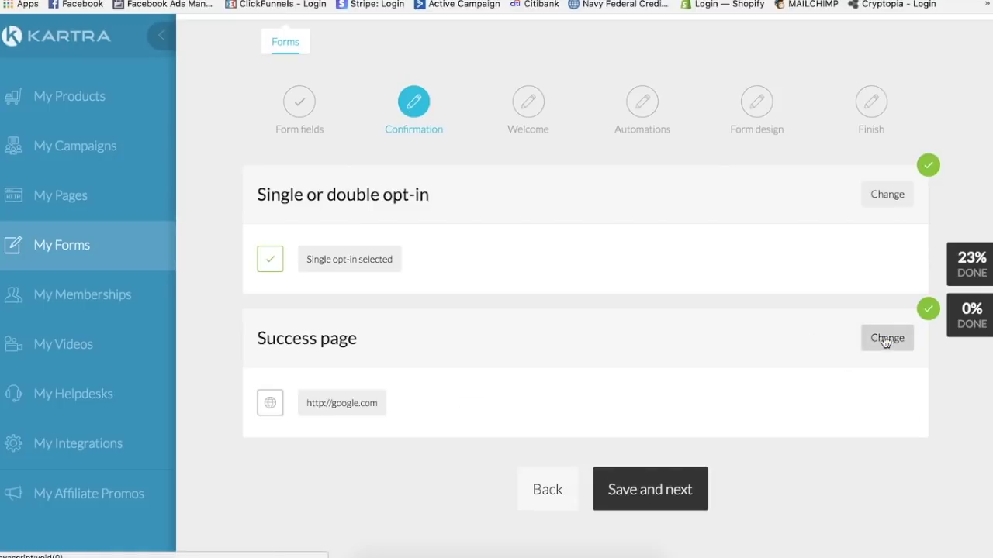
pyautogui.click(613, 503)
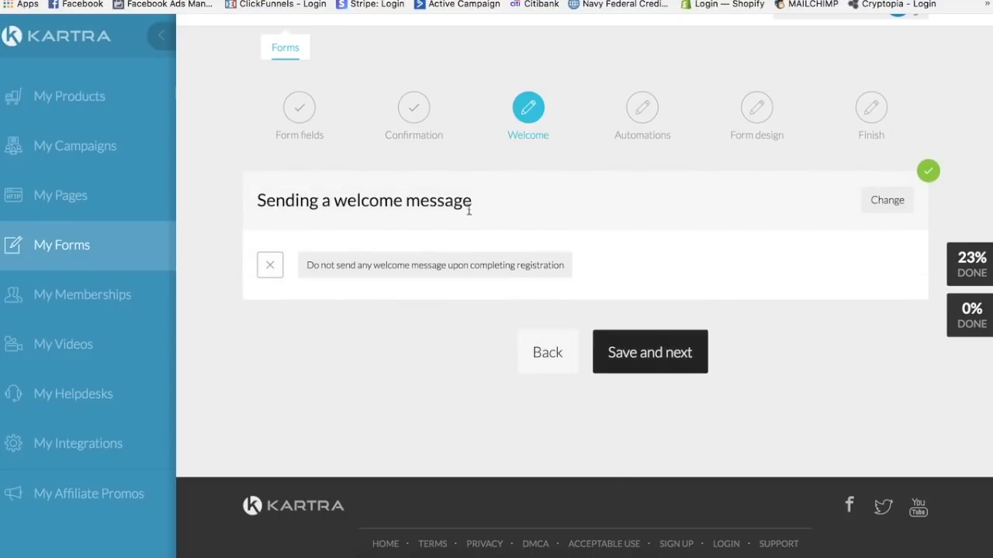
# Step: Save the form with no welcome message and with all tags, lists, sequences and advanced automations left off
pyautogui.click(658, 357)
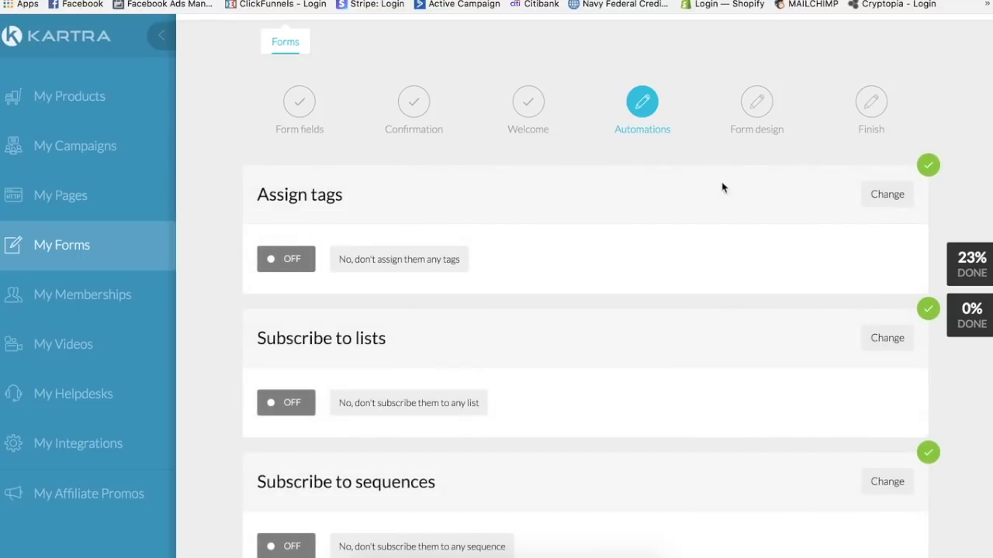
pyautogui.scroll(-5, 721, 248)
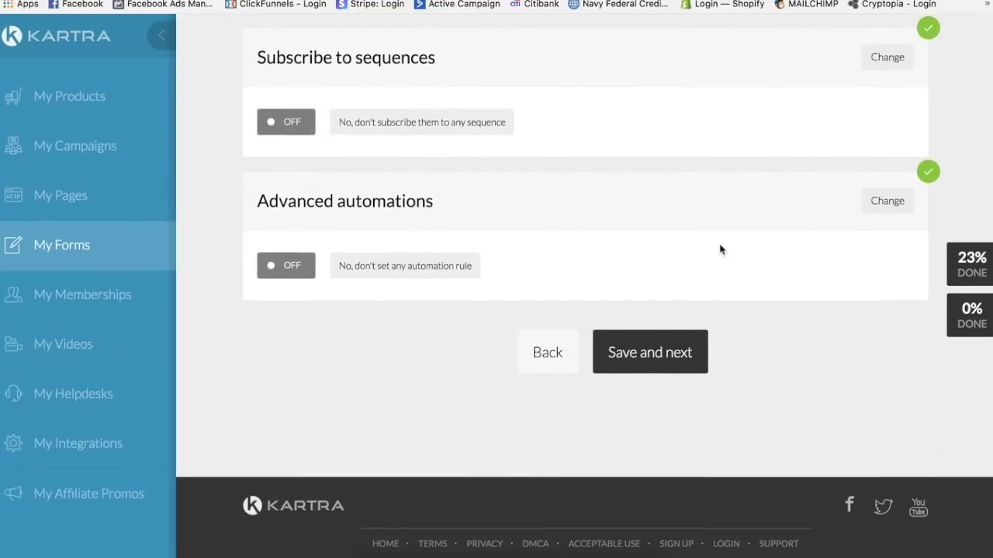
pyautogui.click(653, 355)
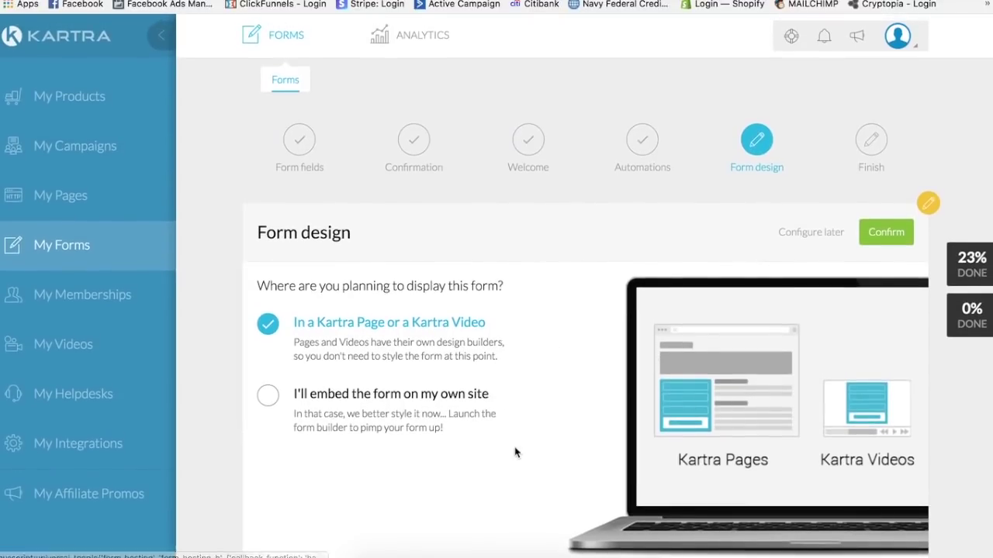
# Step: Confirm the form design for display in a Kartra Page or a Kartra Video, save it, and return to the forms list
pyautogui.scroll(-3, 515, 452)
pyautogui.scroll(3, 515, 452)
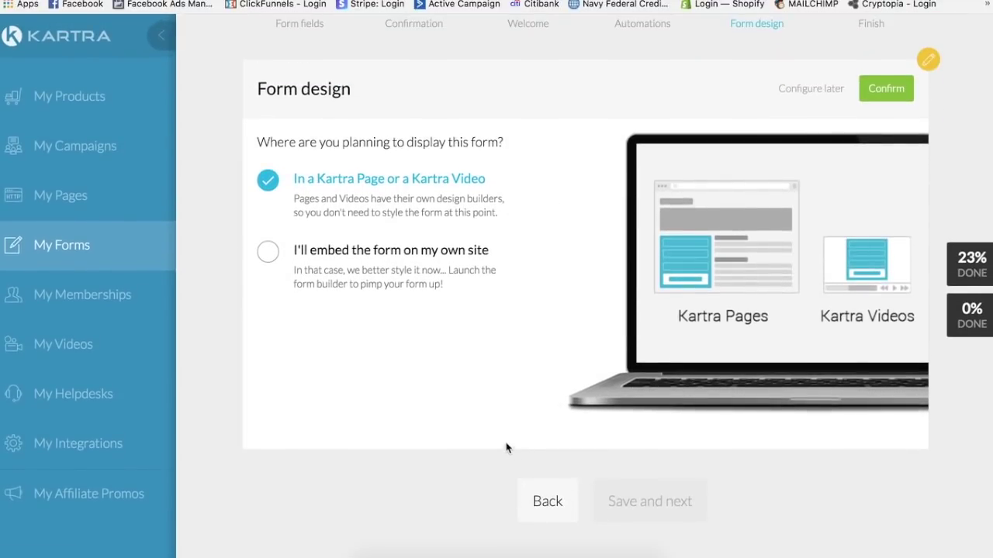
pyautogui.click(887, 89)
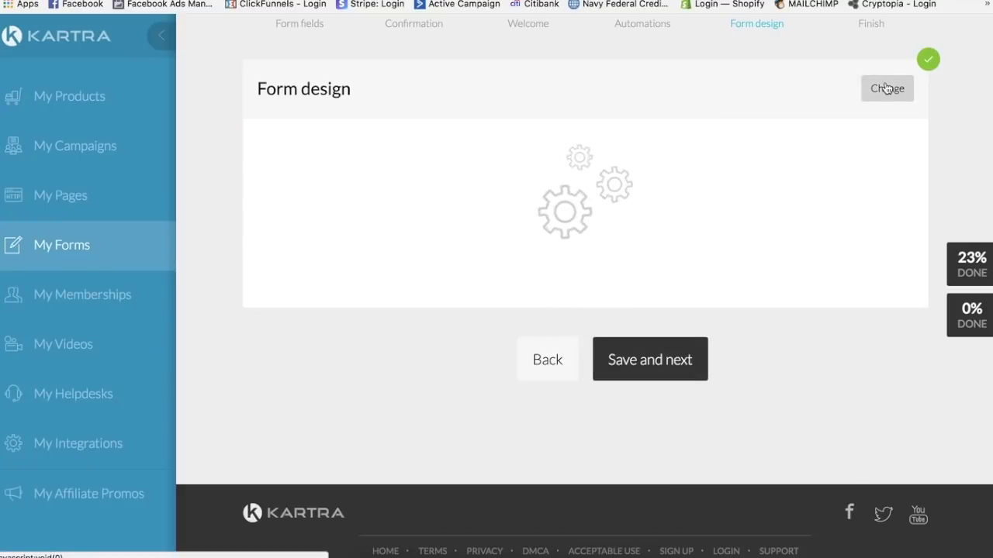
pyautogui.click(646, 356)
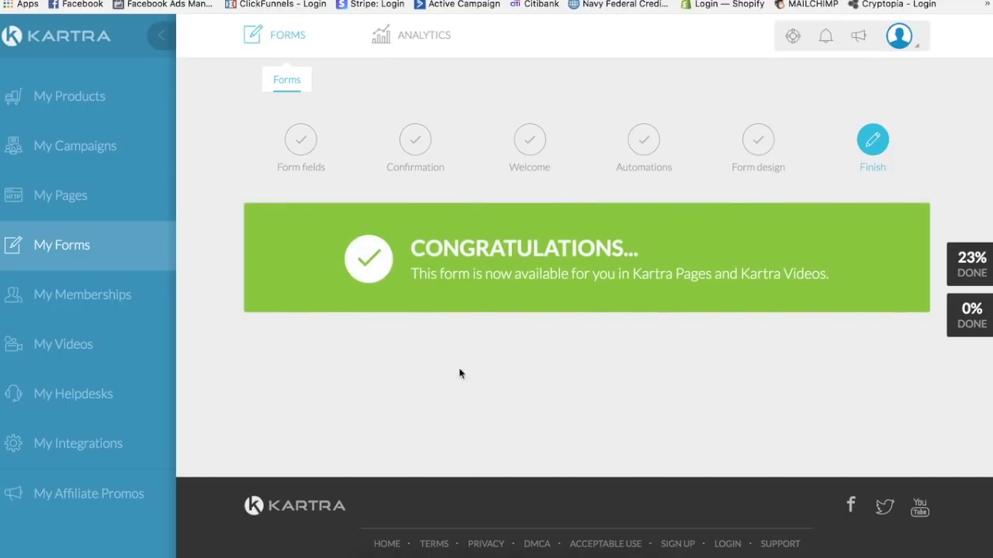
pyautogui.click(282, 80)
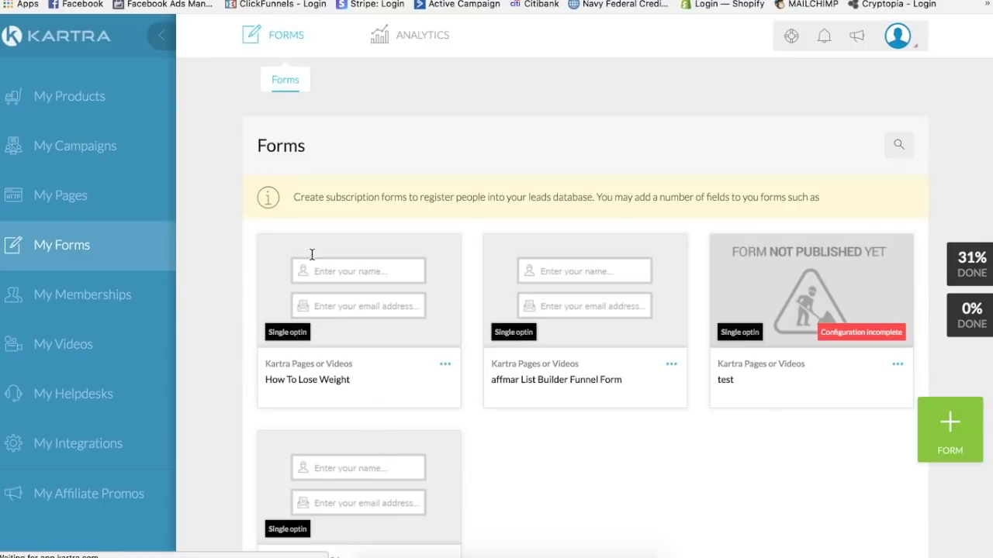
# Step: Go to the pages section and start a new page from the Squeeze Pages templates
pyautogui.click(74, 199)
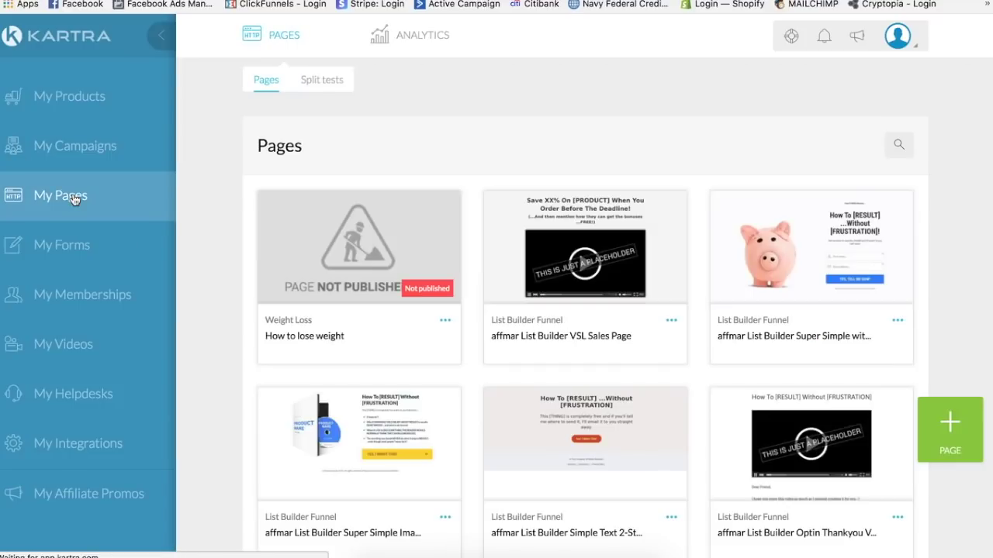
pyautogui.click(951, 422)
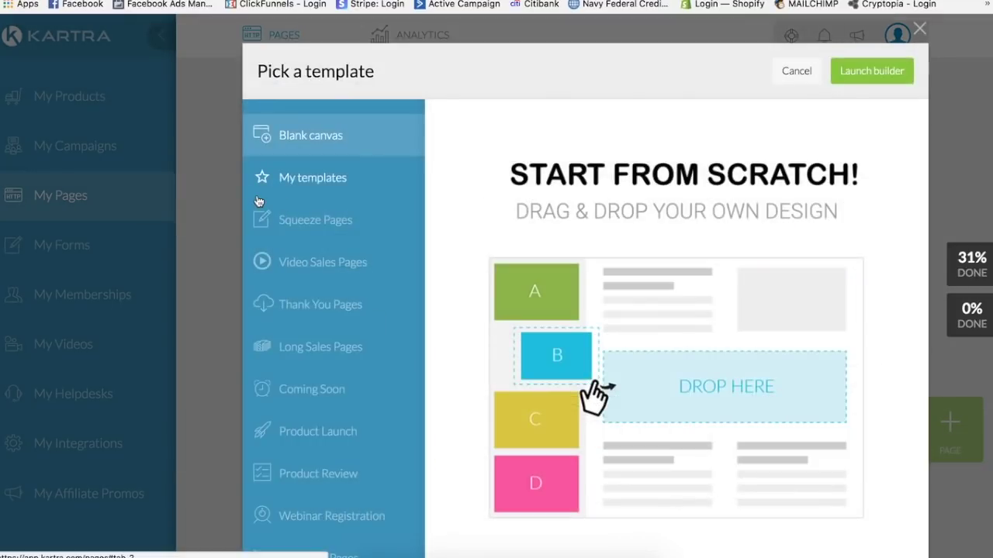
pyautogui.click(326, 220)
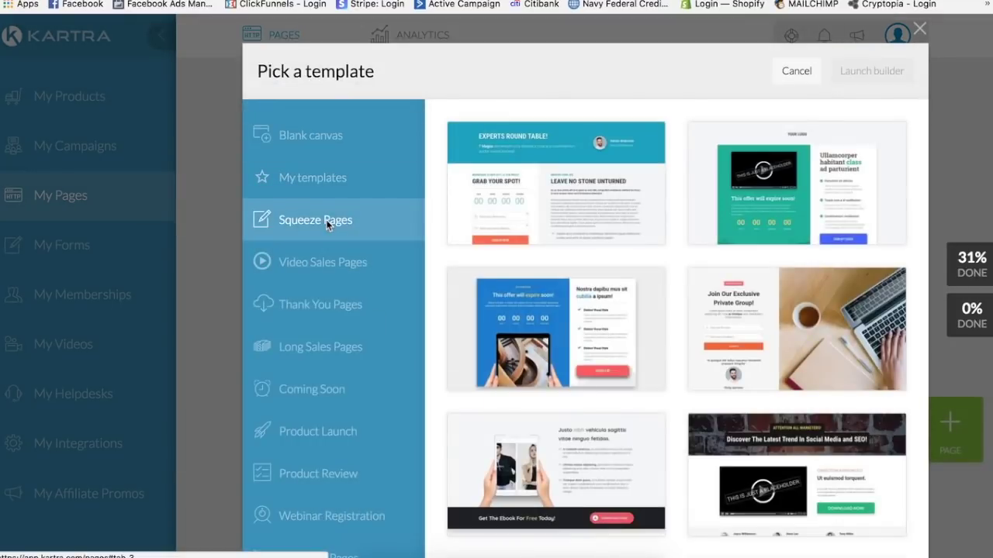
# Step: Select the "Join Our Platform" squeeze page template with the red 100% Free box and launch the builder
pyautogui.scroll(-3, 660, 336)
pyautogui.scroll(-5, 660, 336)
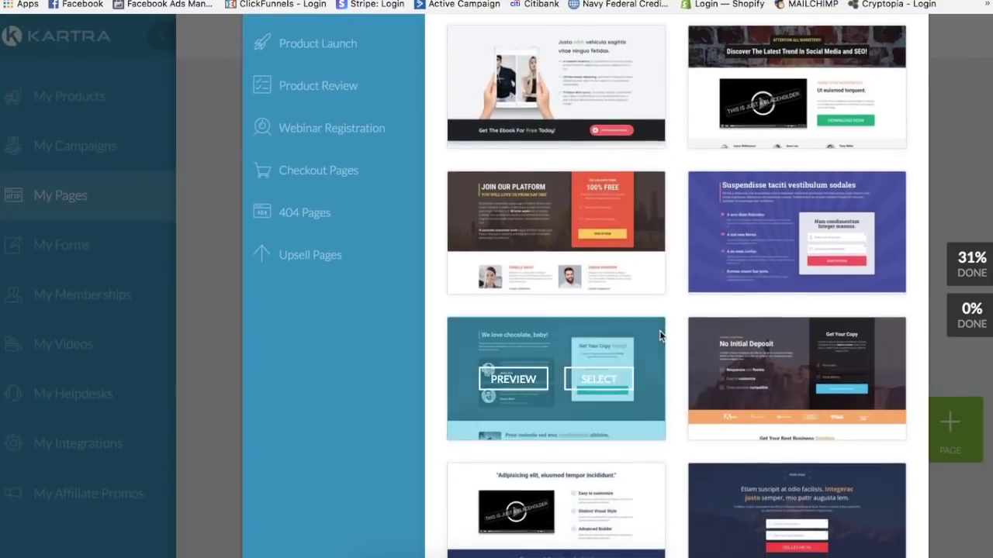
pyautogui.scroll(-2, 659, 330)
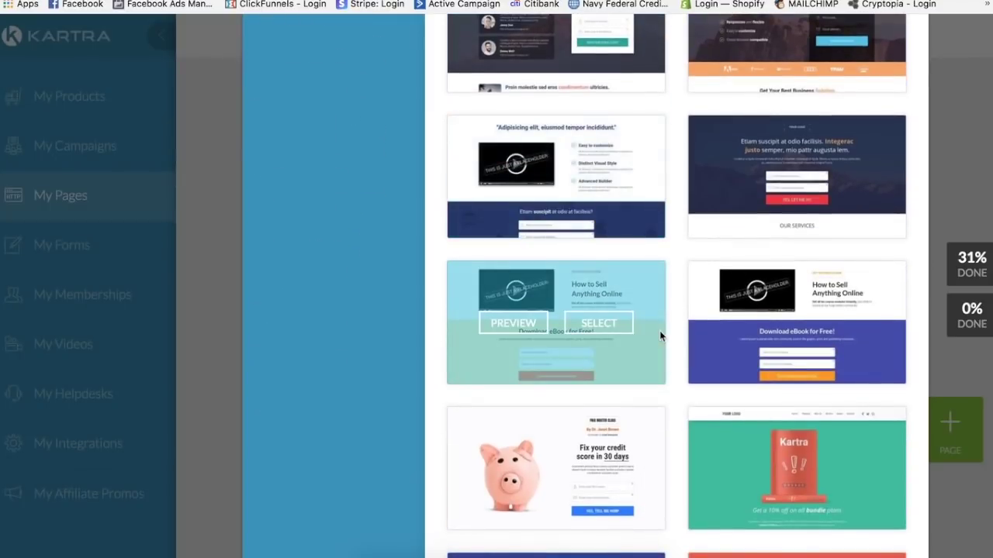
pyautogui.scroll(3, 660, 336)
pyautogui.scroll(2, 660, 335)
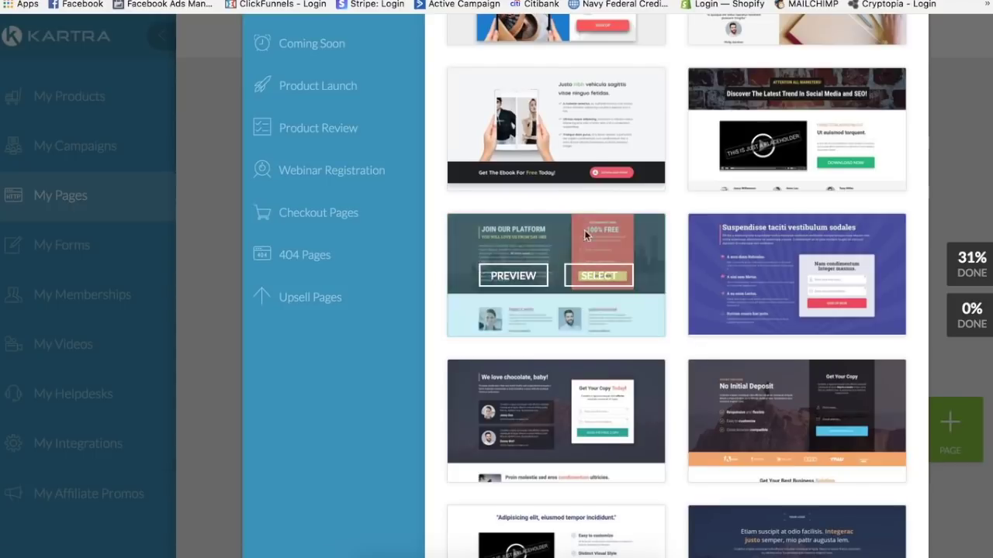
pyautogui.click(595, 276)
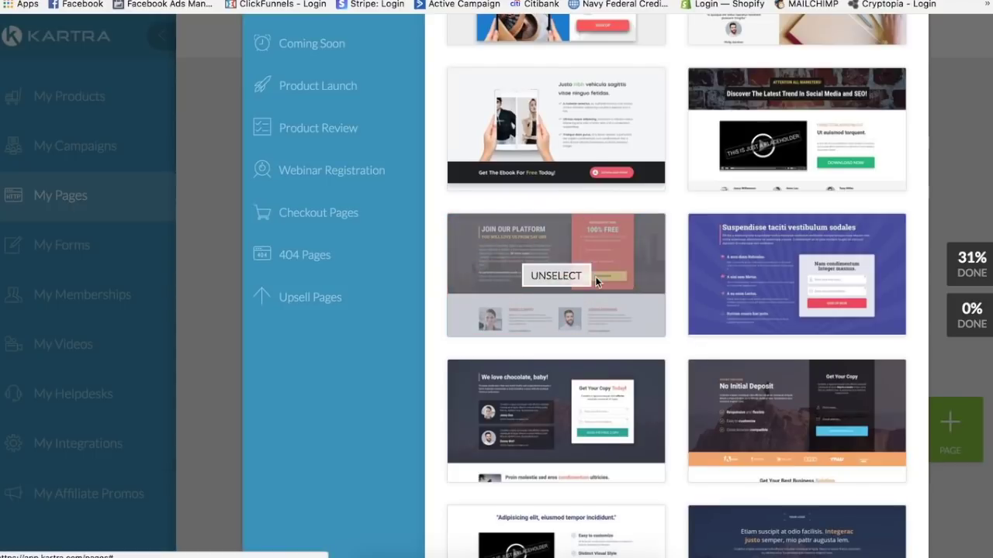
pyautogui.scroll(3, 594, 276)
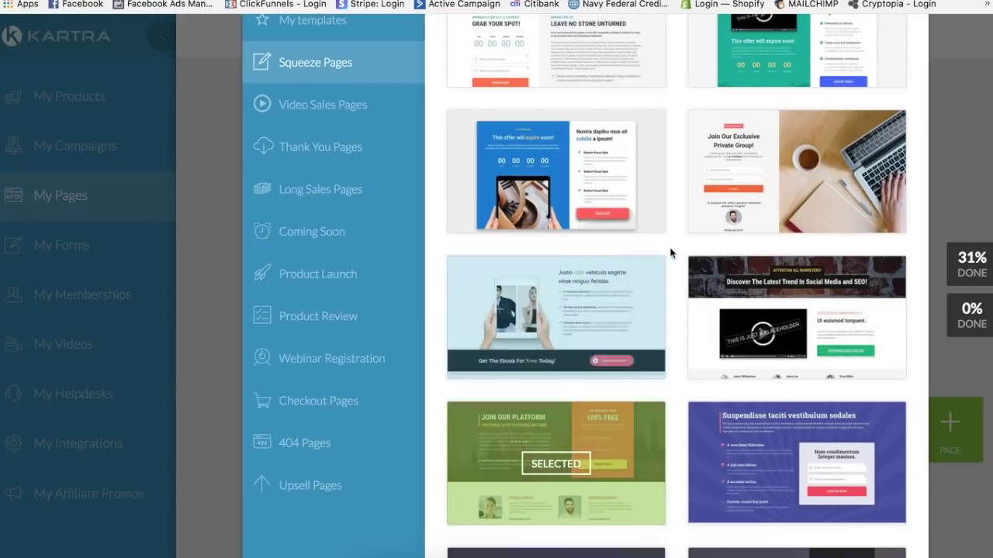
pyautogui.scroll(2, 669, 250)
pyautogui.click(867, 41)
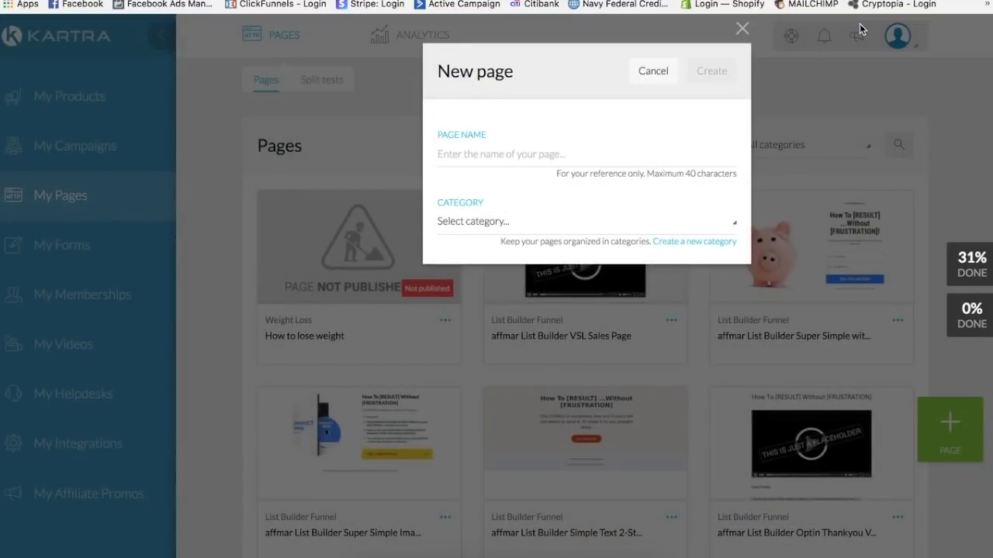
# Step: Name the new page "How To Lose Weight" and assign it to the Weight Loss category
pyautogui.click(496, 163)
pyautogui.write('how')
pyautogui.press('BackSpace')
pyautogui.write('How To Lose Weight')
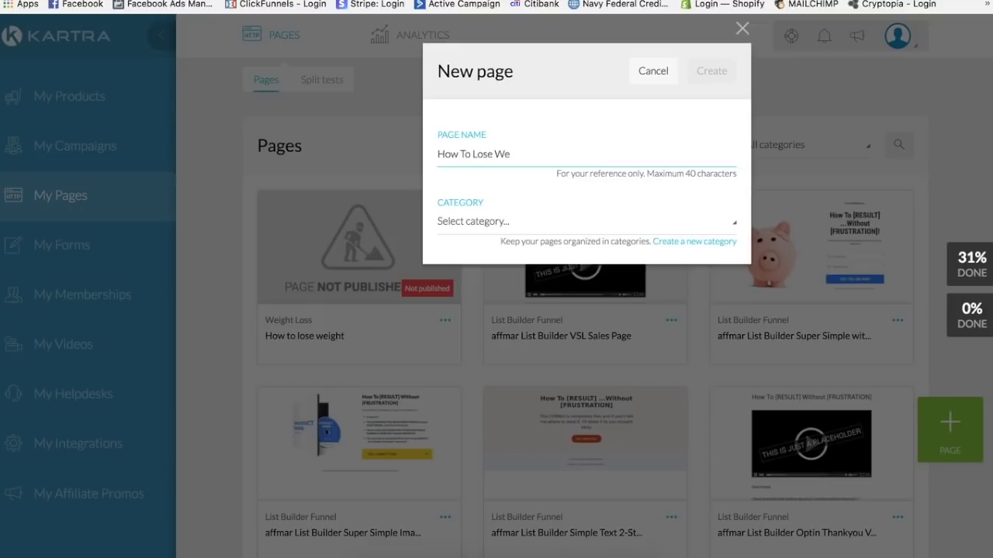
pyautogui.click(476, 221)
pyautogui.click(476, 355)
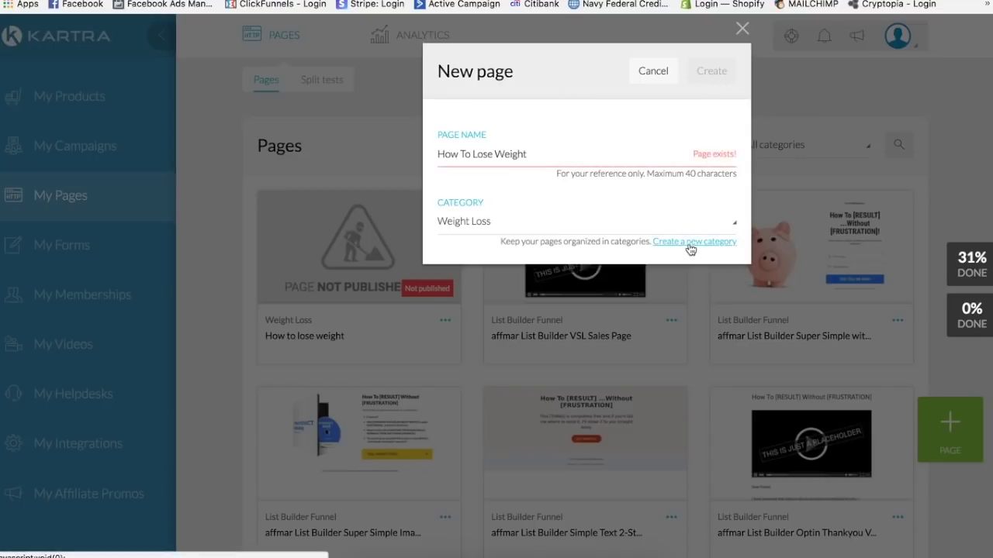
# Step: Extend the page name to "How To Lose Weight Without Cutting Great" and create the page
pyautogui.click(543, 160)
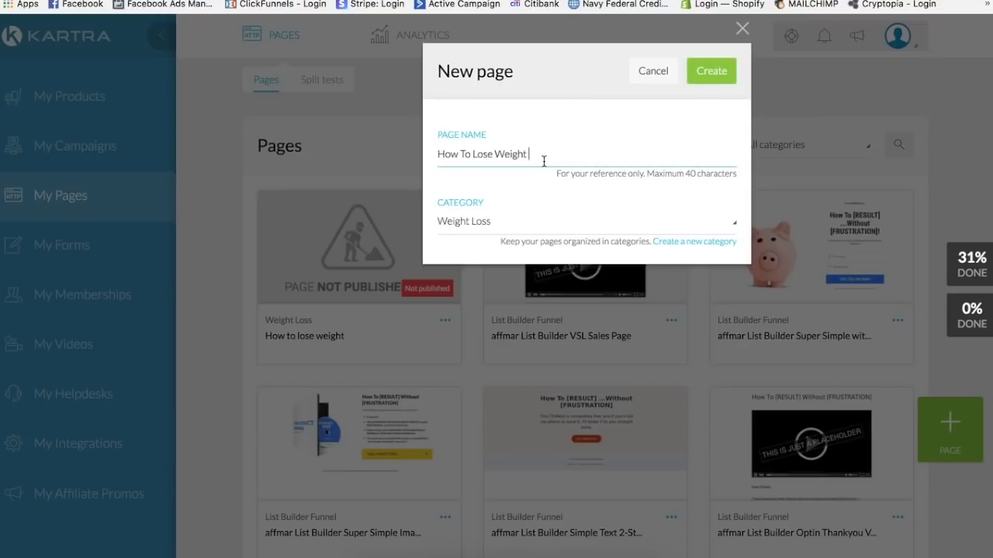
pyautogui.write('Without Cutting Great')
pyautogui.click(708, 72)
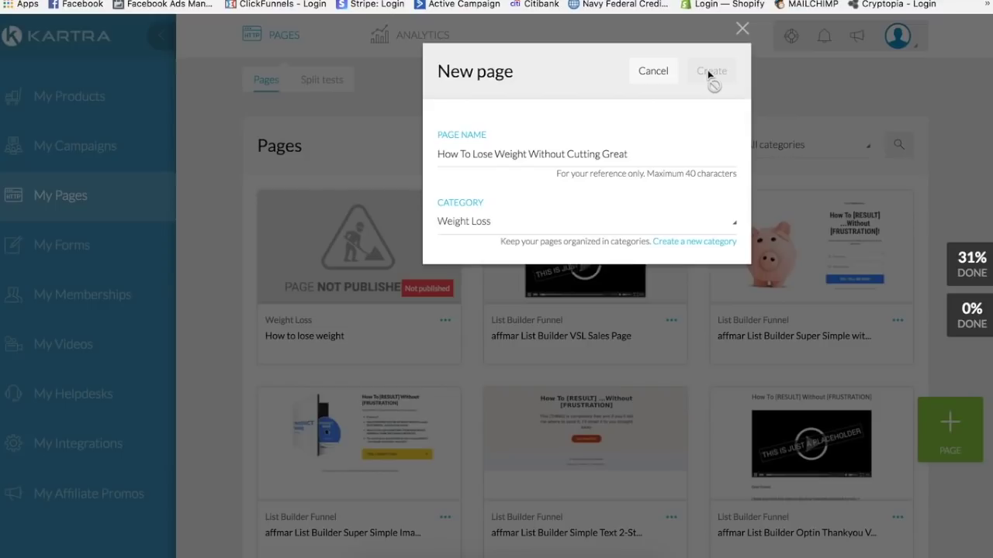
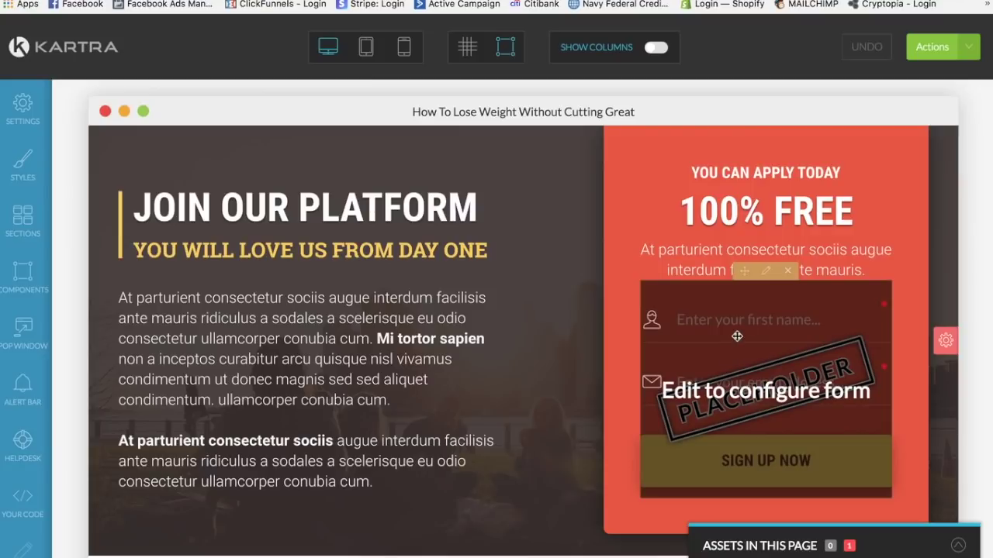
# Step: Connect the placeholder form in the red box to the How To Lose Weight opt-in form and apply it
pyautogui.click(764, 273)
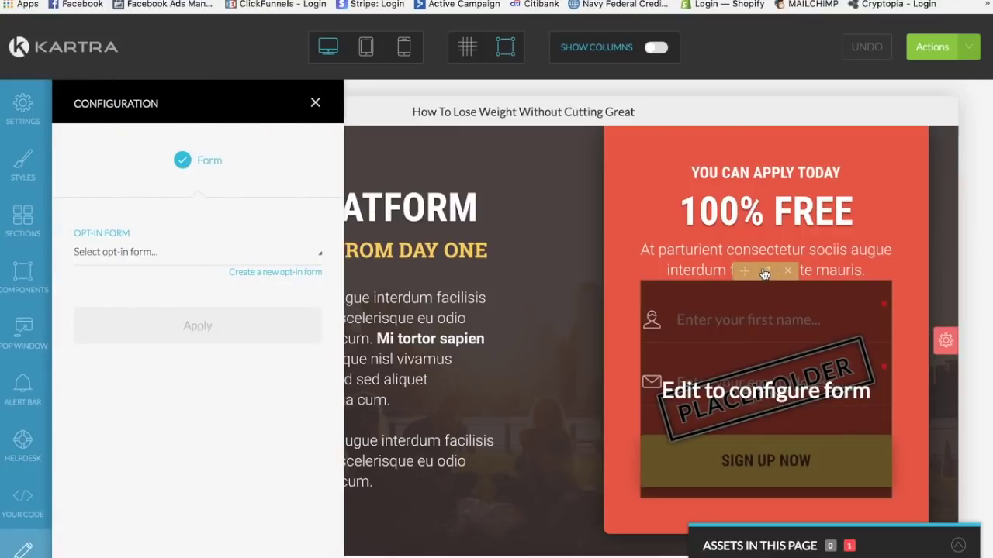
pyautogui.click(124, 259)
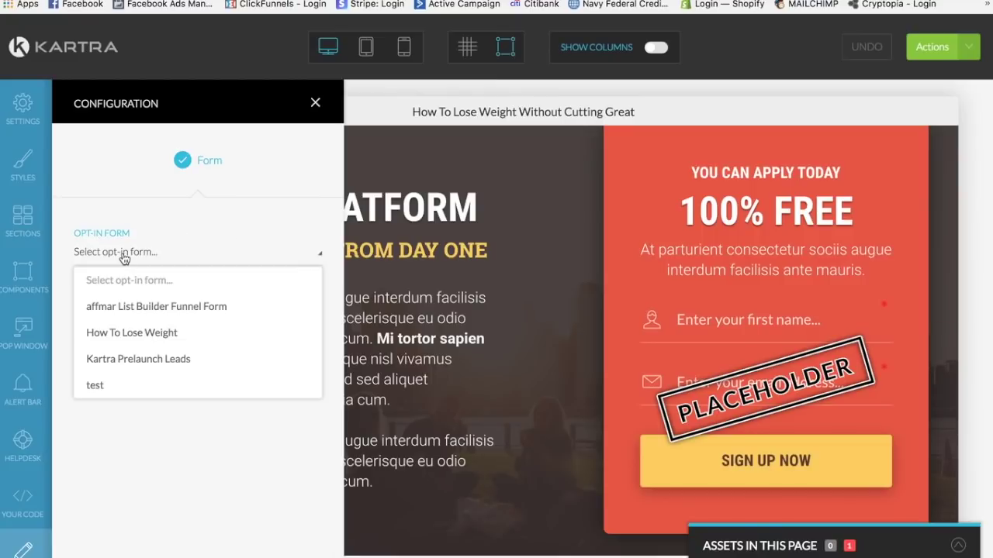
pyautogui.click(157, 334)
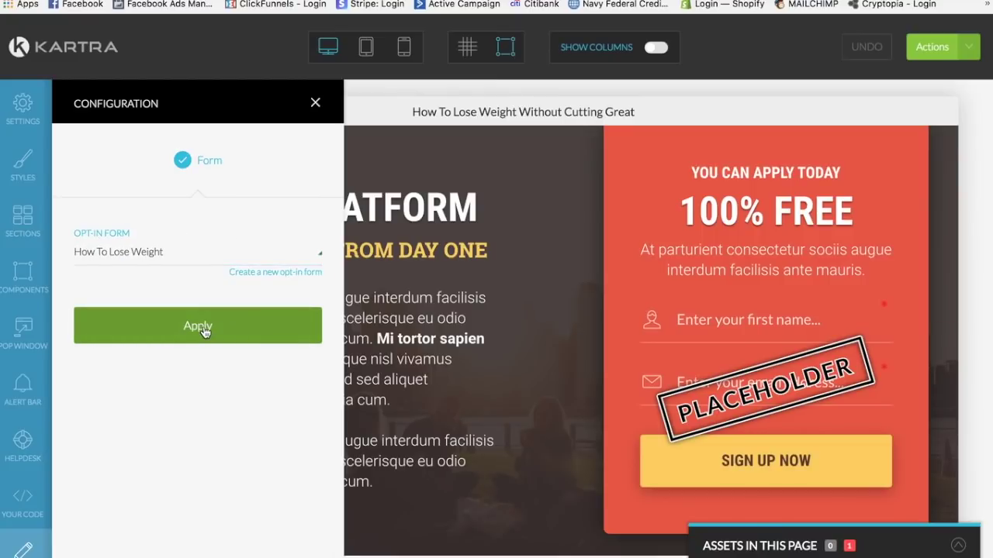
pyautogui.click(204, 329)
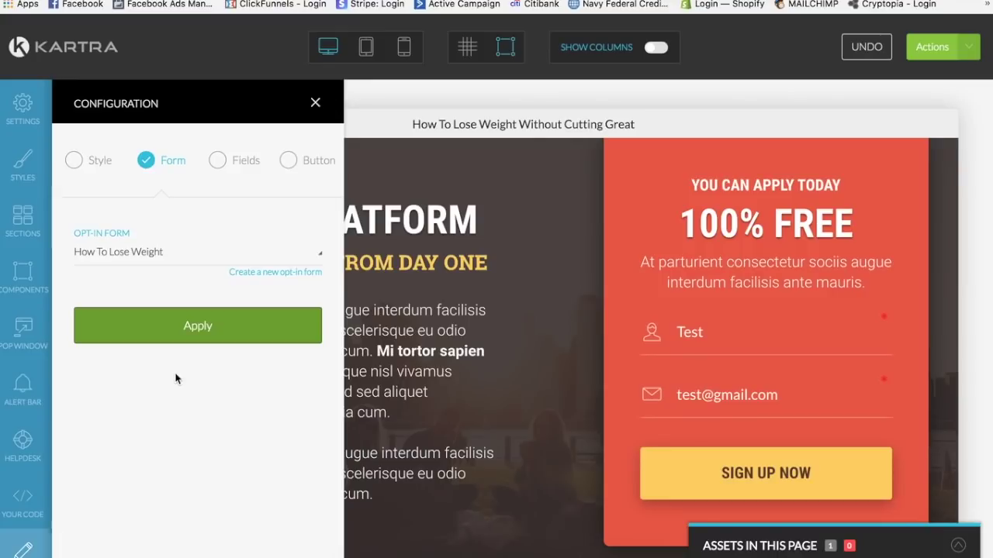
# Step: Replace the form's button text with "Yes, Let Me In!"
pyautogui.click(287, 161)
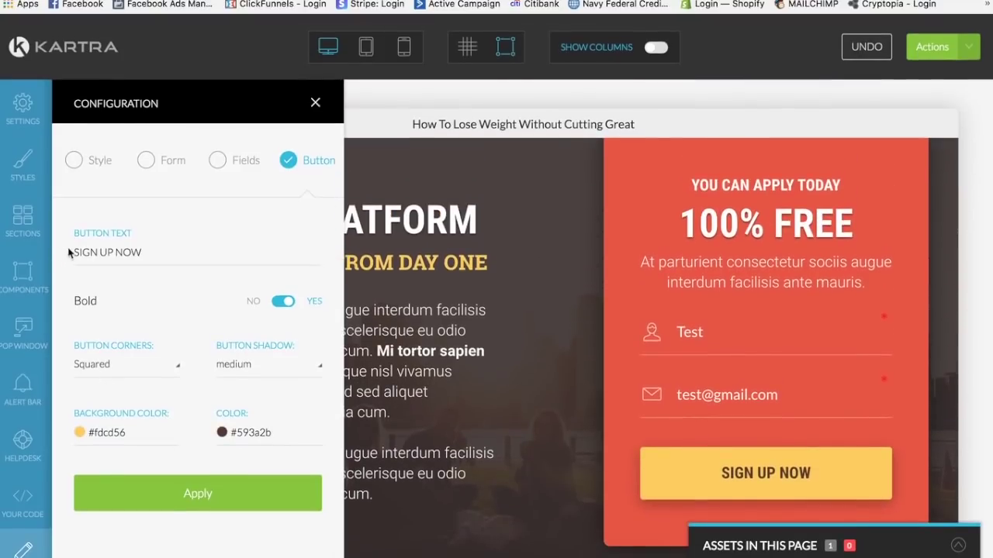
pyautogui.click(75, 252)
pyautogui.write('Yes')
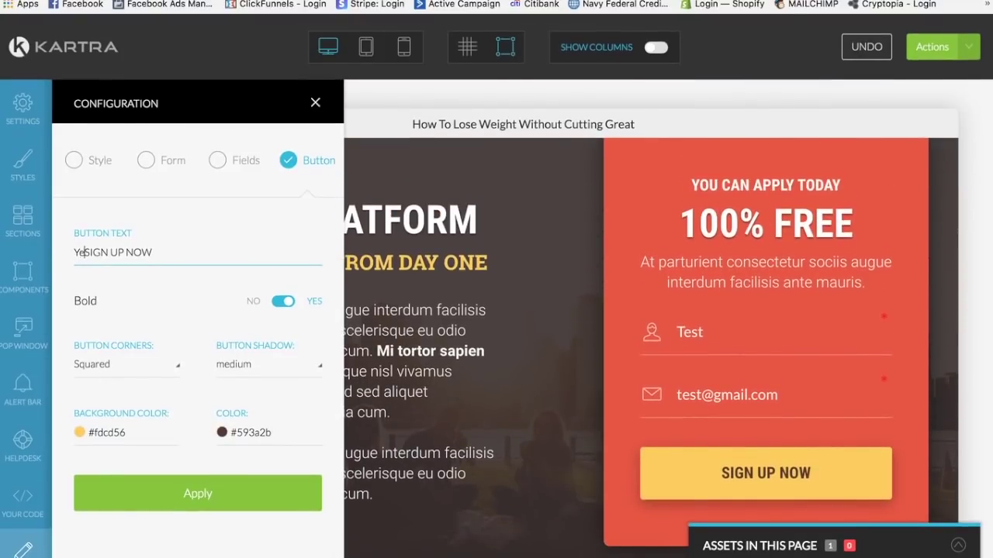
pyautogui.write(', Let Me In!')
pyautogui.moveTo(217, 252); pyautogui.dragTo(137, 252)
pyautogui.press('BackSpace')
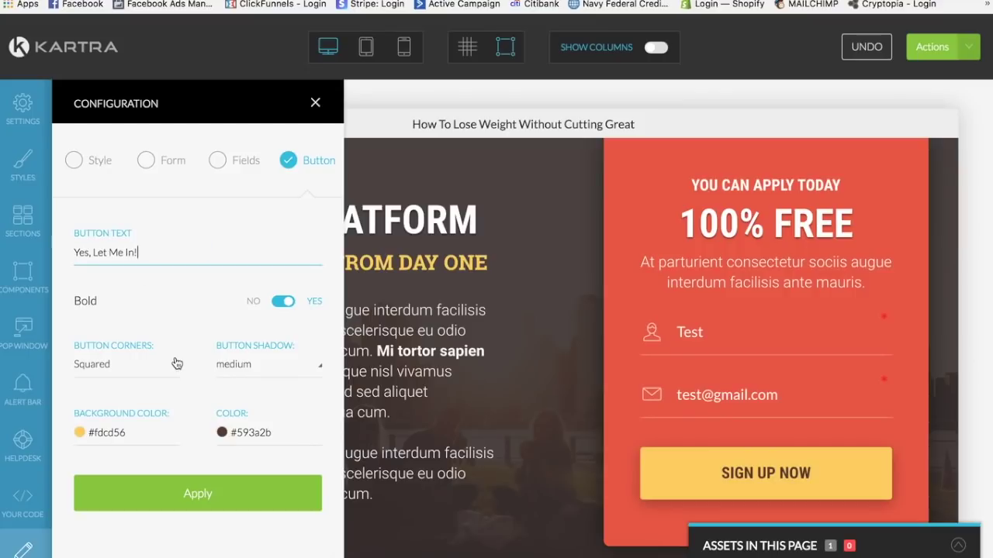
# Step: Set the form button's background color to green, rgb(4, 195, 15), and apply it
pyautogui.click(79, 433)
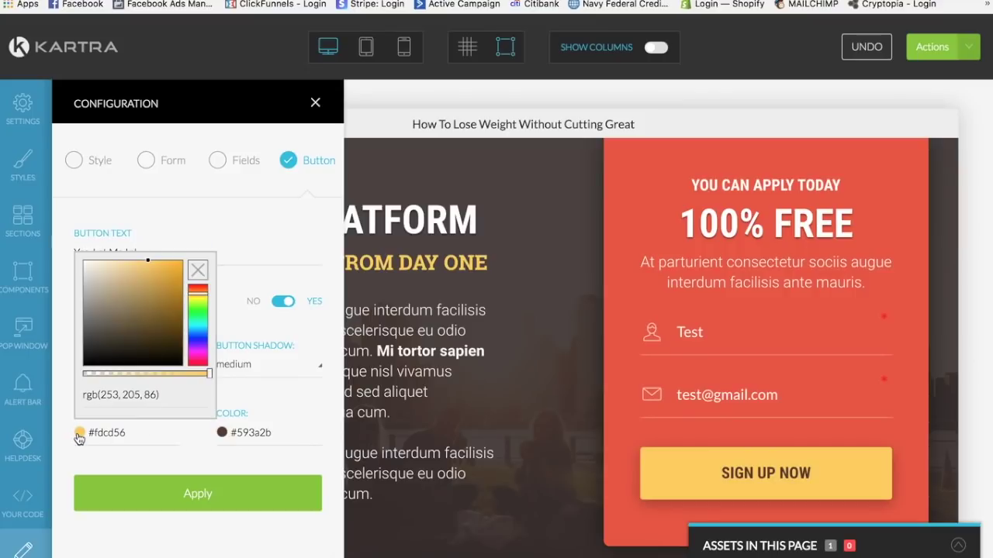
pyautogui.click(197, 310)
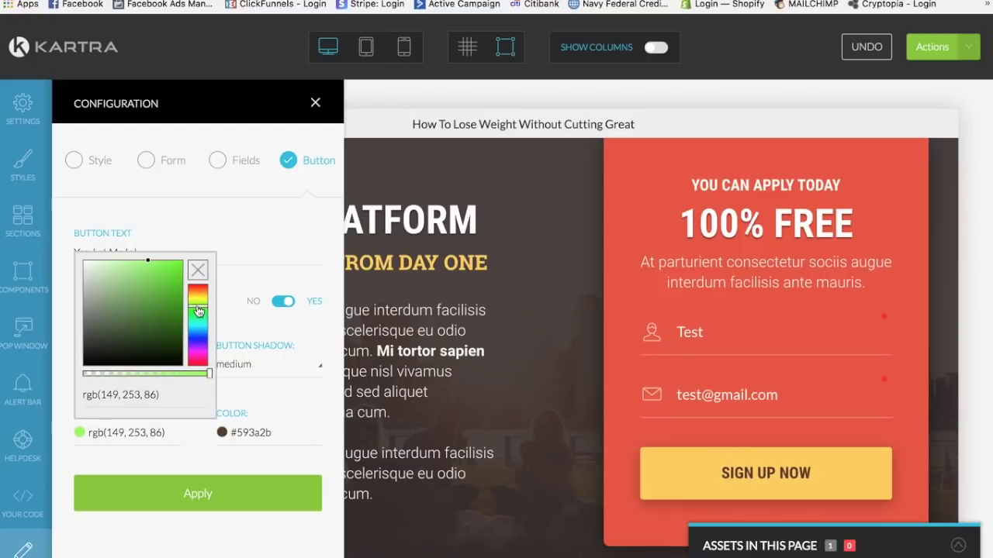
pyautogui.moveTo(169, 286); pyautogui.dragTo(187, 262)
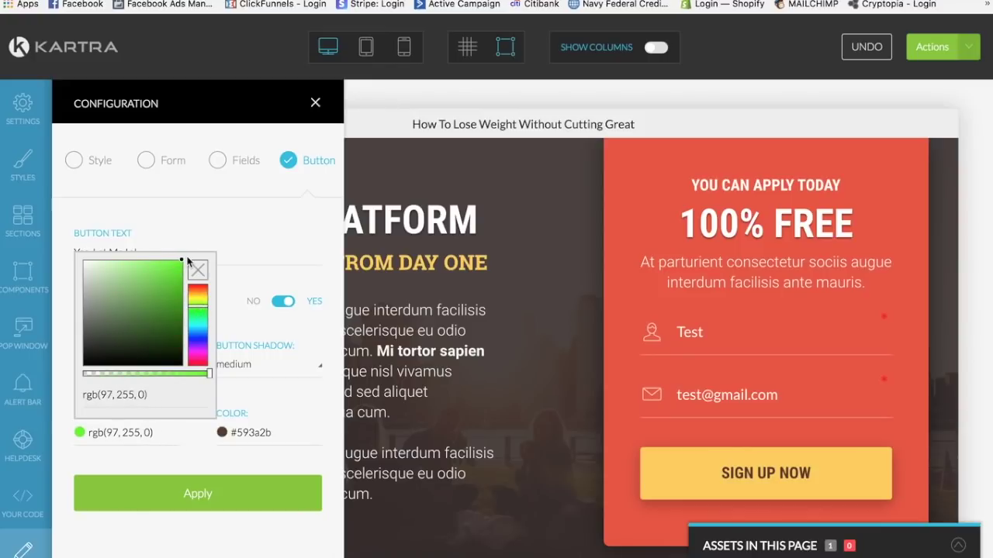
pyautogui.moveTo(199, 311); pyautogui.dragTo(199, 316)
pyautogui.moveTo(180, 266); pyautogui.dragTo(179, 284)
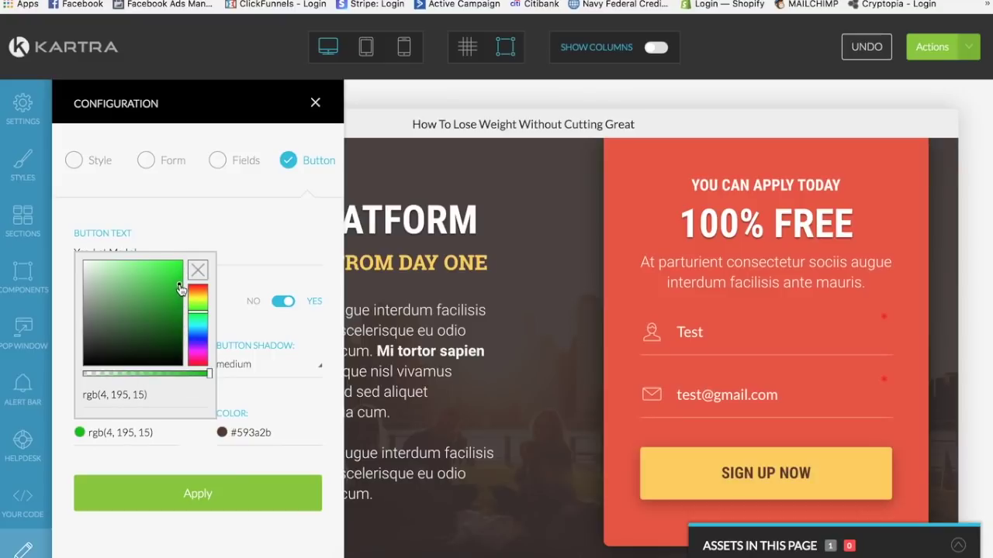
pyautogui.click(205, 489)
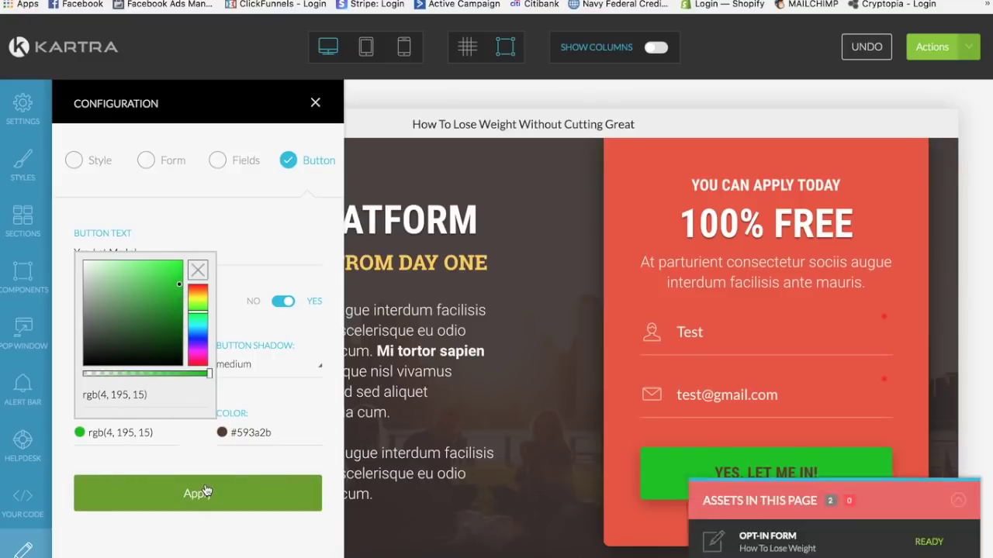
pyautogui.click(198, 271)
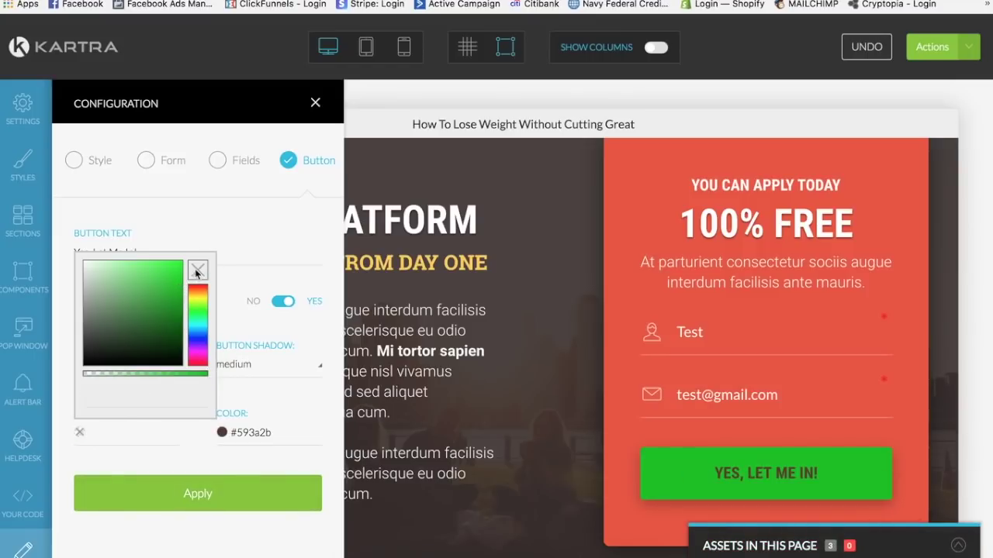
pyautogui.click(213, 241)
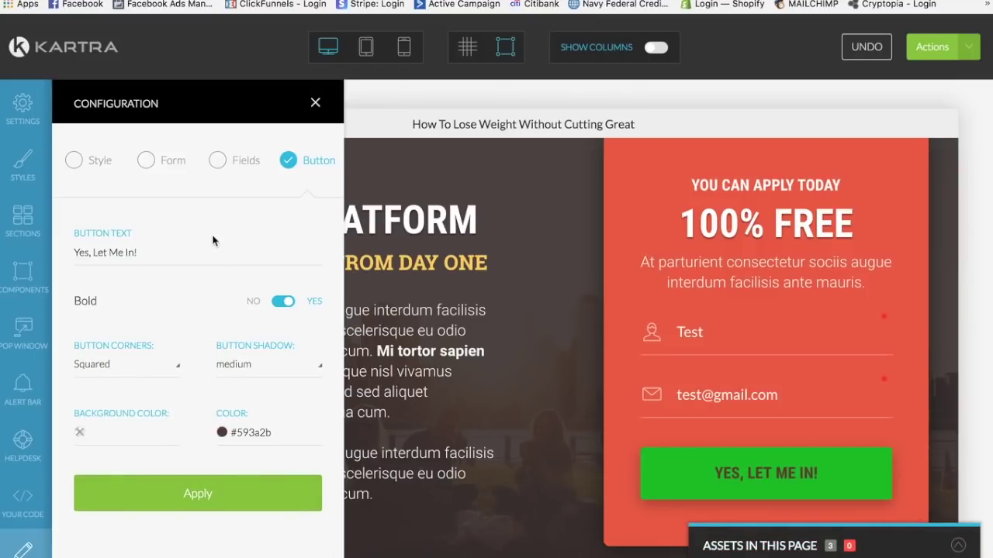
# Step: Set the form button's text color to white, rgb(255, 255, 255)
pyautogui.click(222, 433)
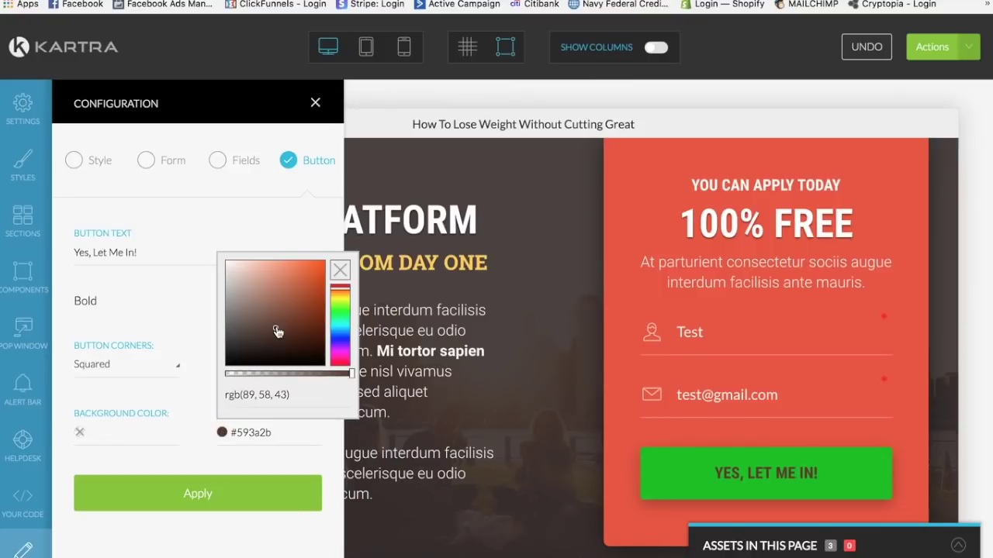
pyautogui.moveTo(277, 332); pyautogui.dragTo(218, 261)
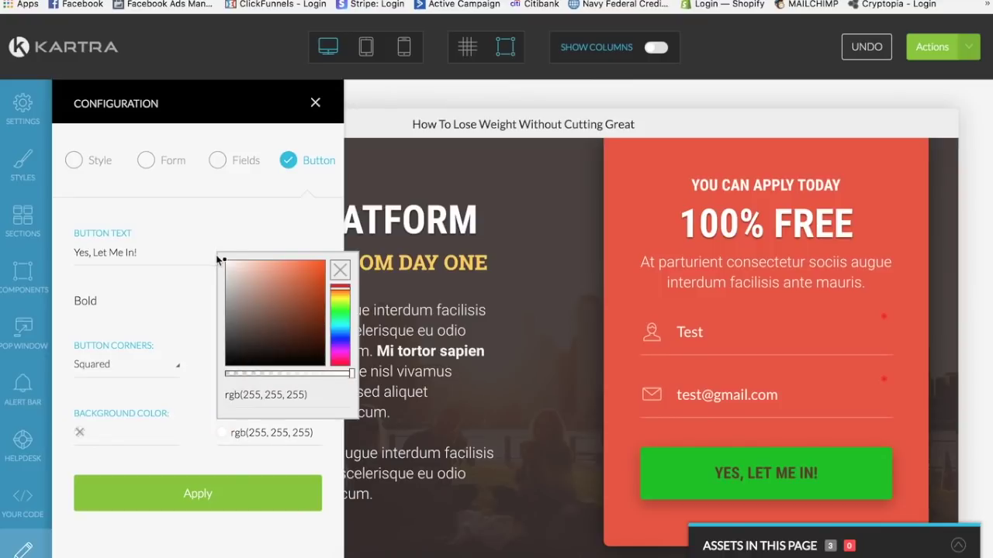
pyautogui.click(220, 470)
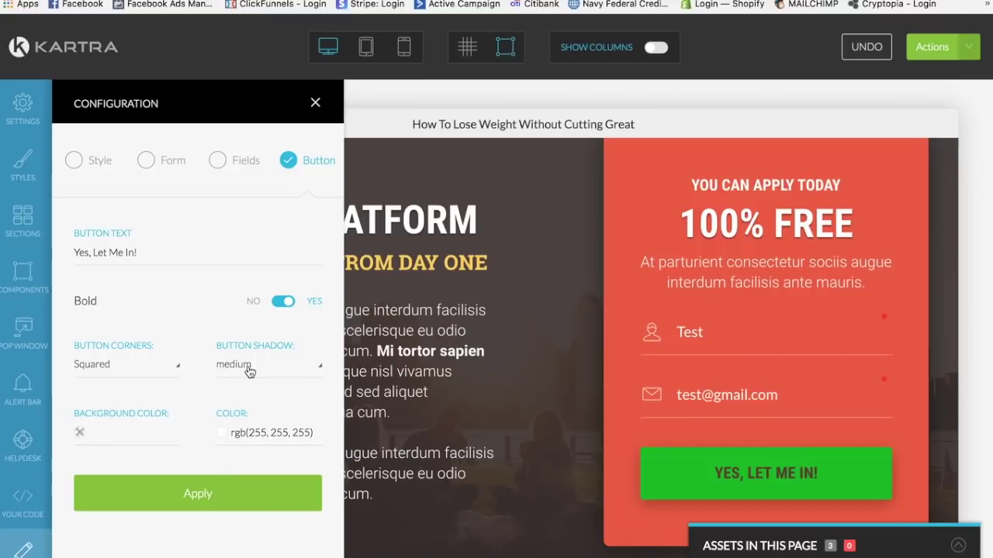
# Step: Give the form button Rounded corners and apply the button settings
pyautogui.click(180, 368)
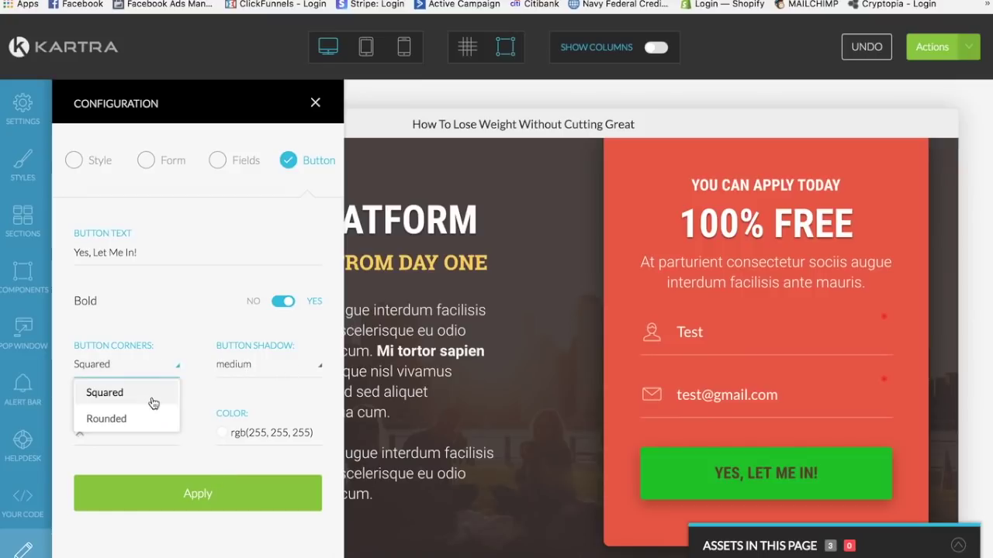
pyautogui.click(142, 419)
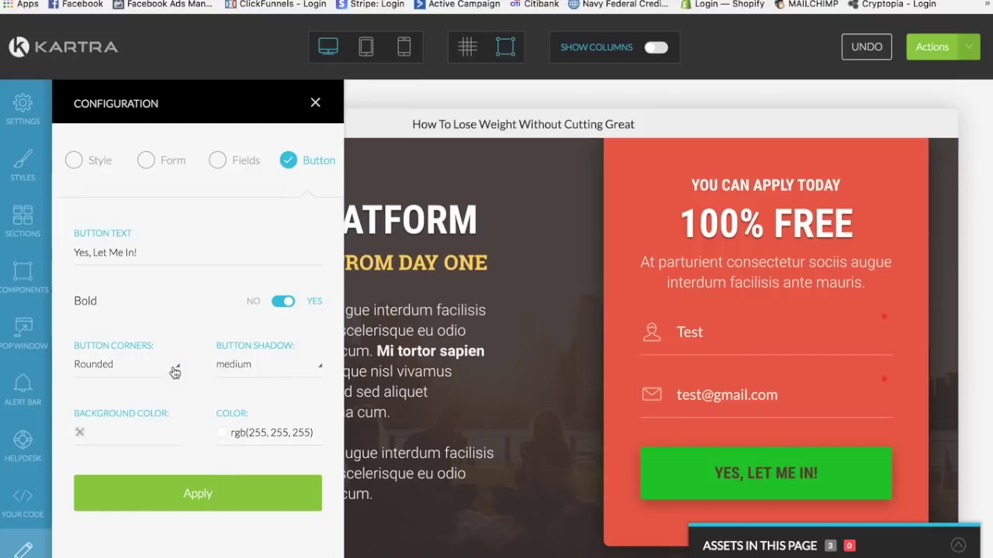
pyautogui.click(175, 507)
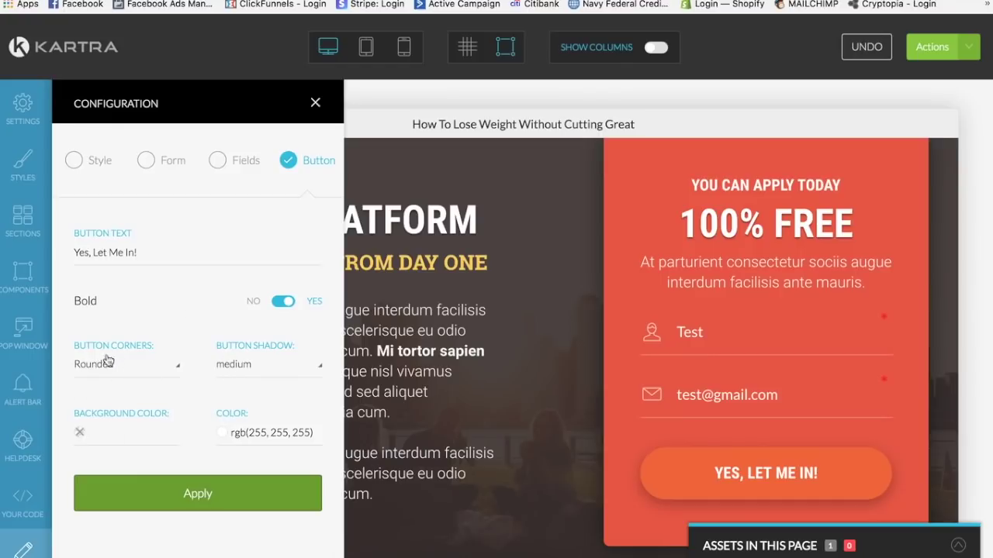
# Step: Set the form button's background color to green, rgb(10, 198, 20), and apply it
pyautogui.click(80, 434)
pyautogui.moveTo(173, 271)
pyautogui.mouseDown()
pyautogui.moveTo(177, 263)
pyautogui.moveTo(176, 282)
pyautogui.mouseUp()
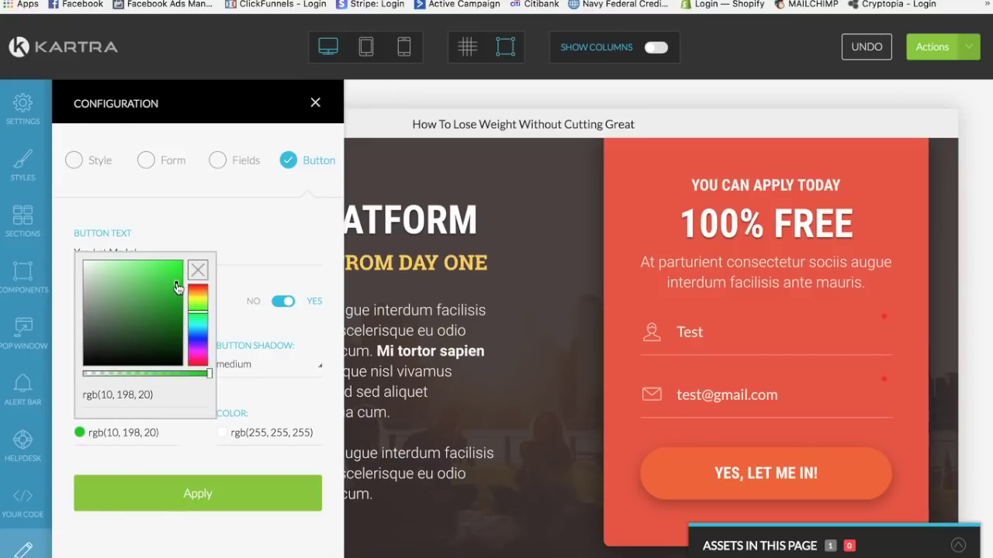
pyautogui.click(188, 439)
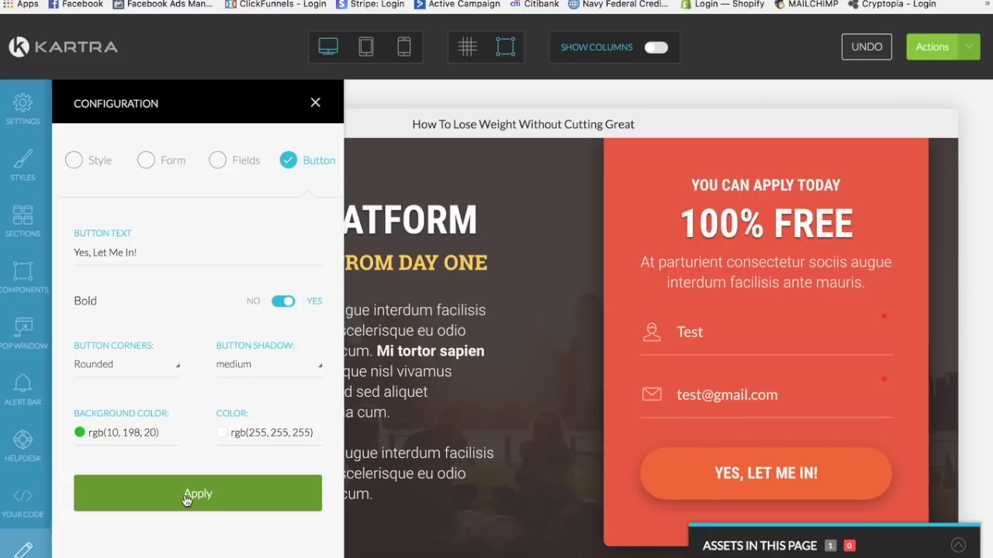
pyautogui.click(185, 499)
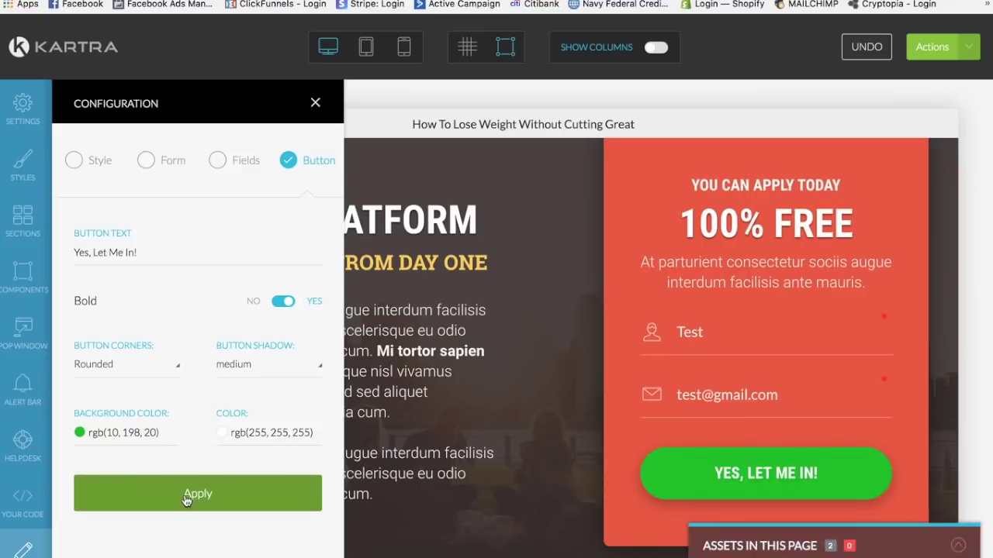
# Step: Set the form button's corners to Squared and apply the change
pyautogui.click(172, 366)
pyautogui.click(106, 393)
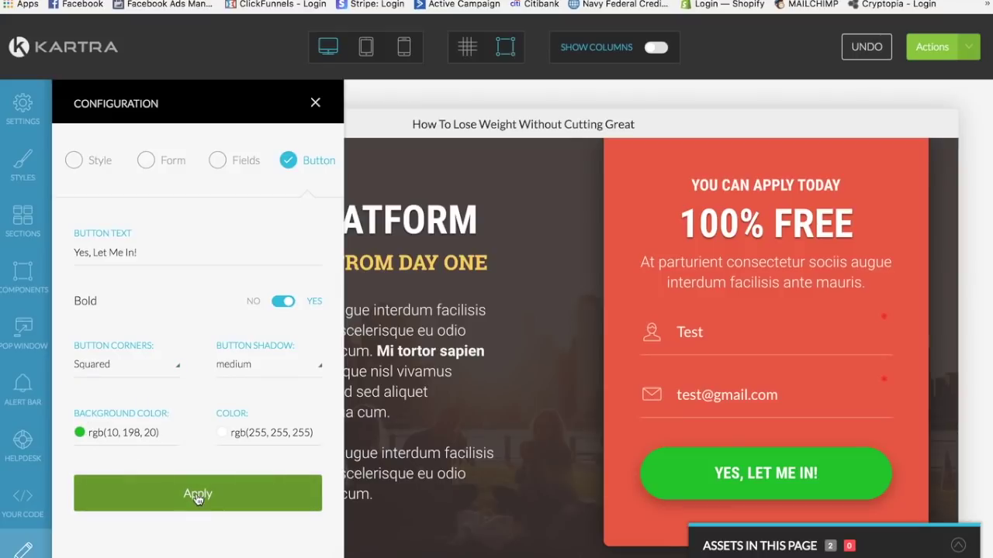
pyautogui.click(198, 499)
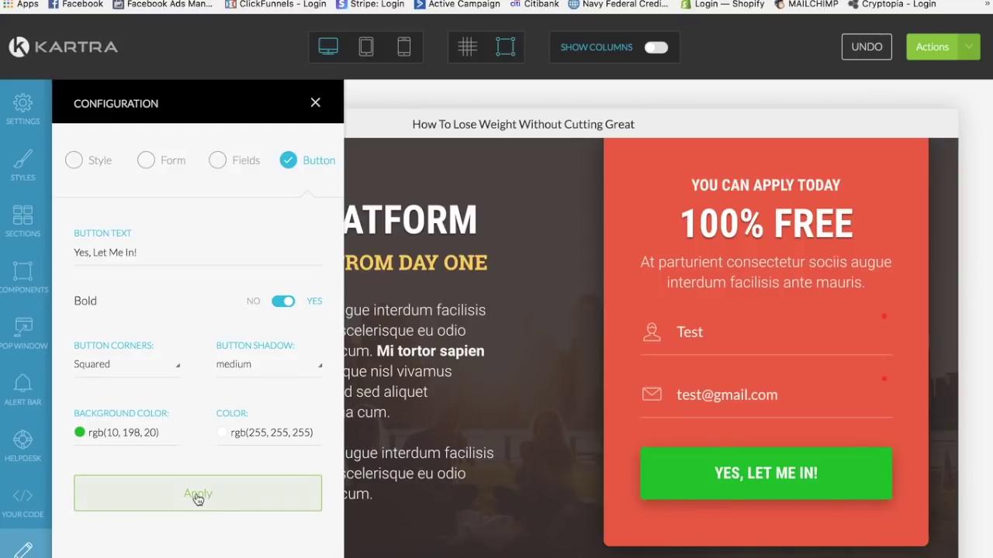
# Step: Check the button shadow options and the form's field settings, leaving them as they are, and close the form configuration
pyautogui.click(240, 374)
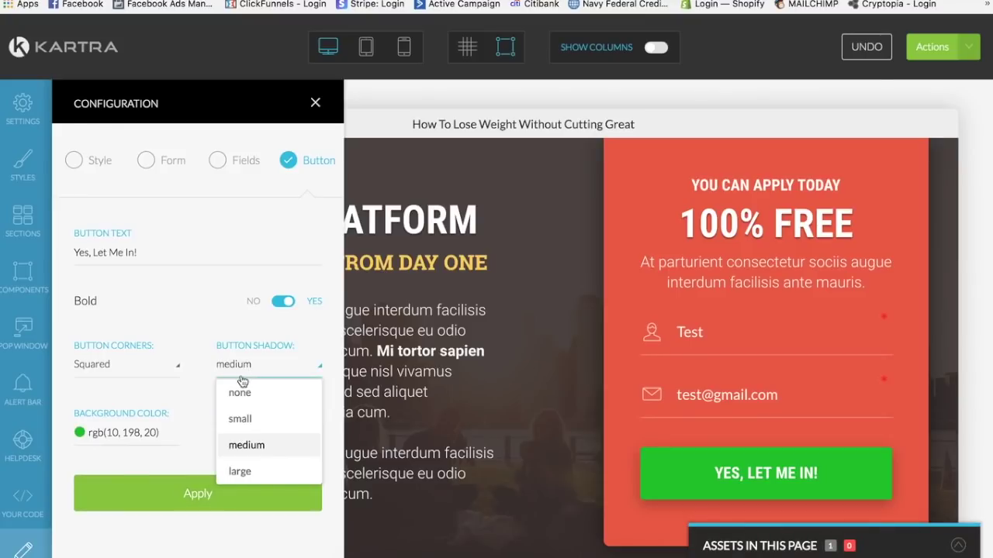
pyautogui.click(220, 335)
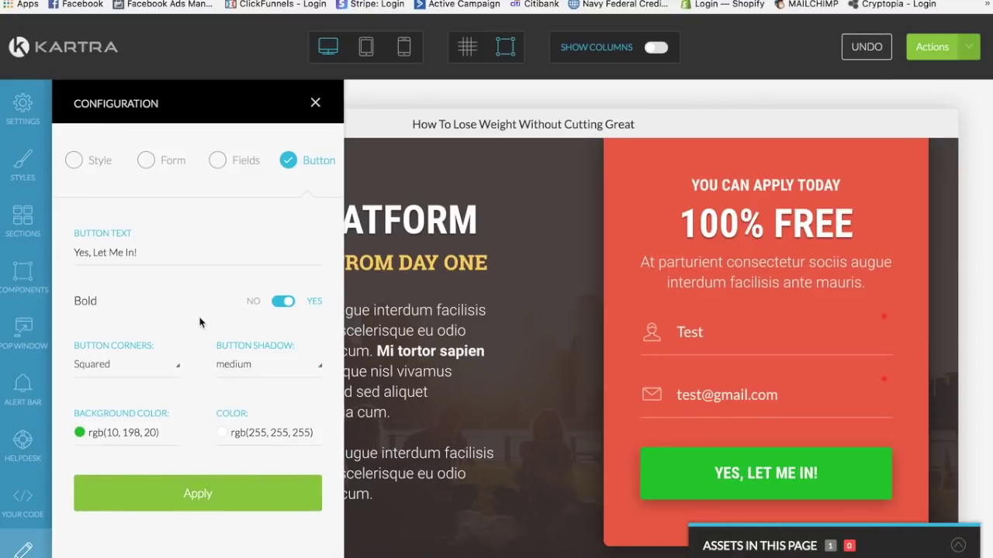
pyautogui.click(218, 164)
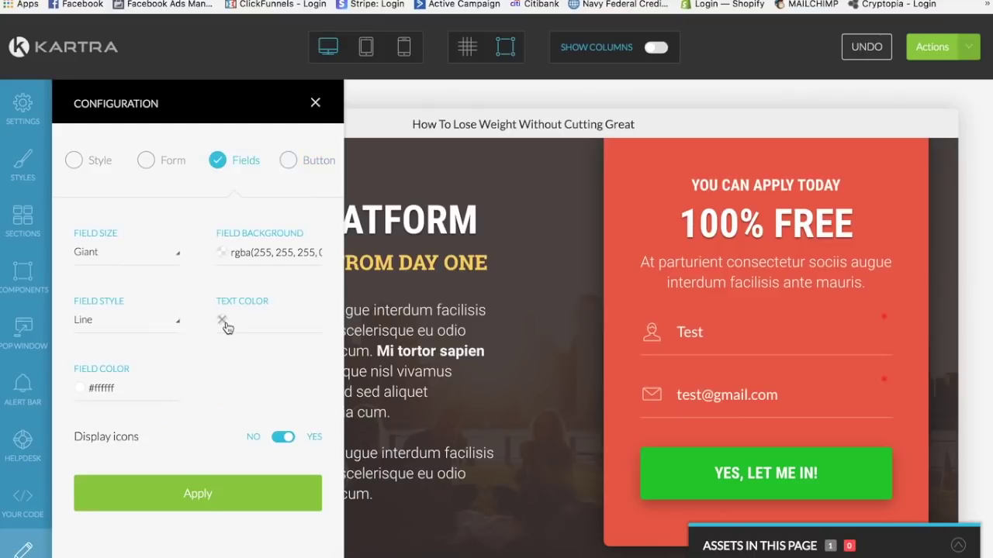
pyautogui.click(146, 163)
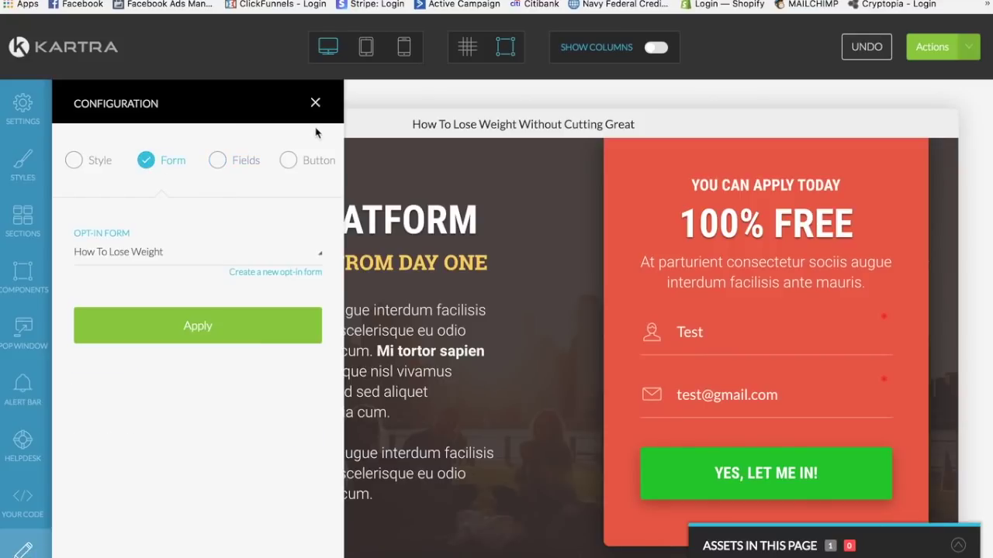
pyautogui.click(315, 105)
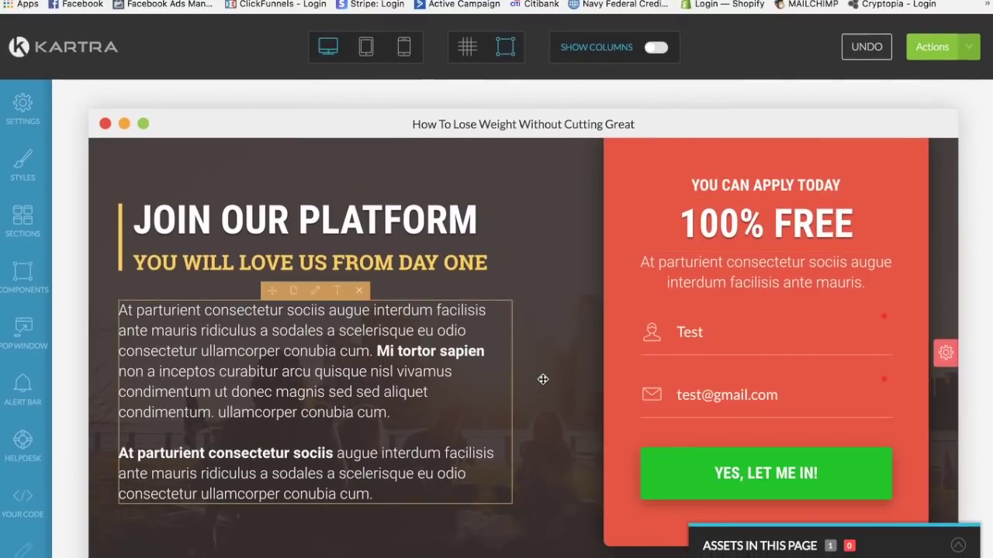
# Step: Replace the section's background image with the library photo of the woman running by the blue sea
pyautogui.moveTo(952, 347)
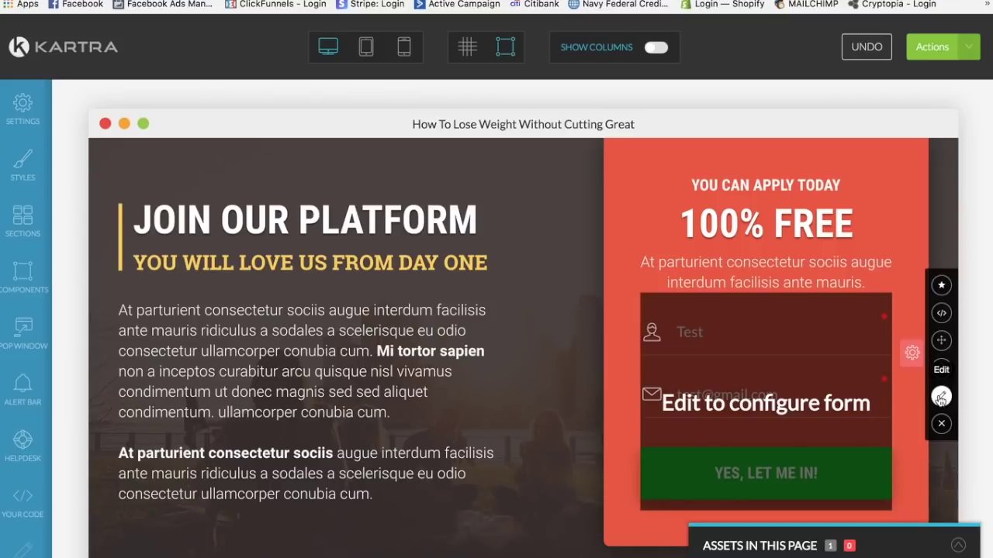
pyautogui.click(942, 397)
pyautogui.click(181, 160)
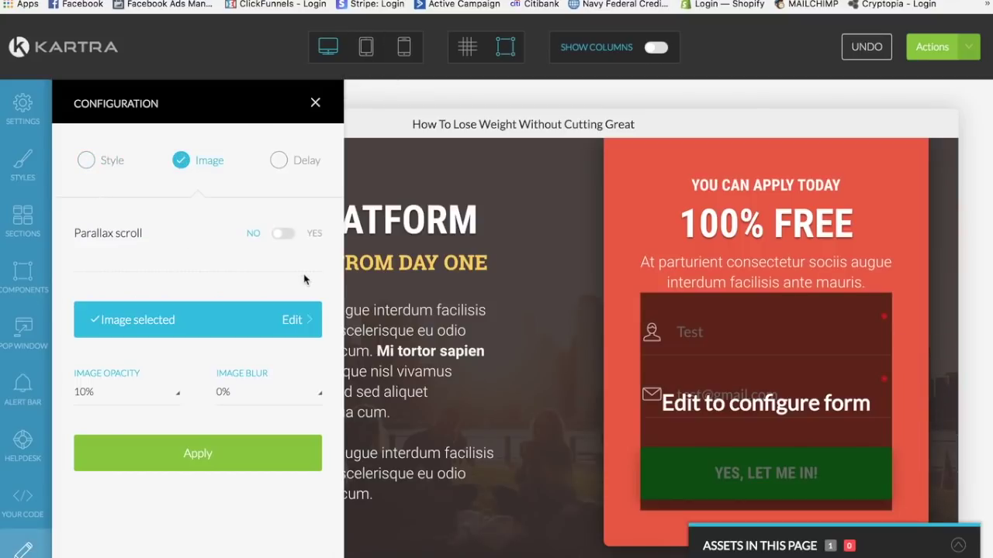
pyautogui.click(290, 325)
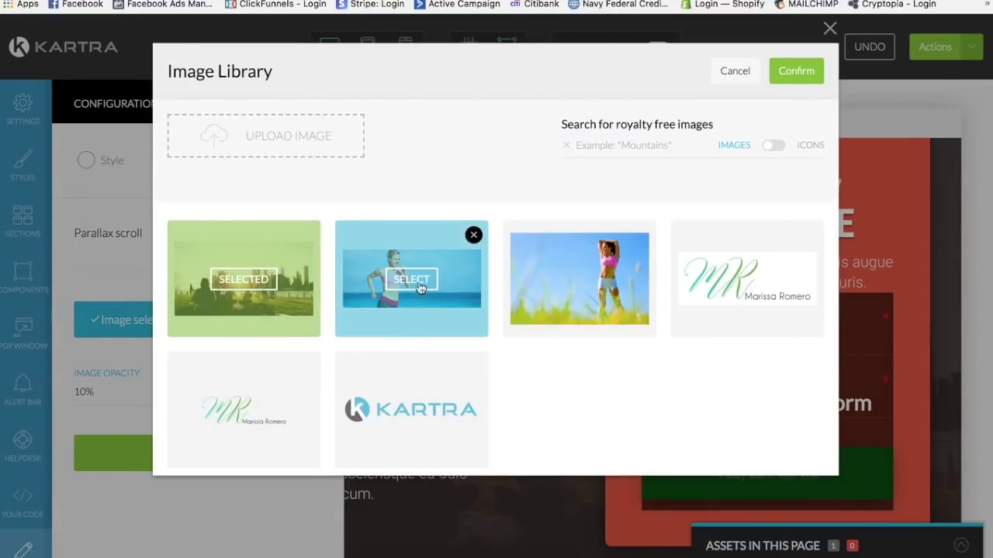
pyautogui.click(411, 279)
pyautogui.click(799, 71)
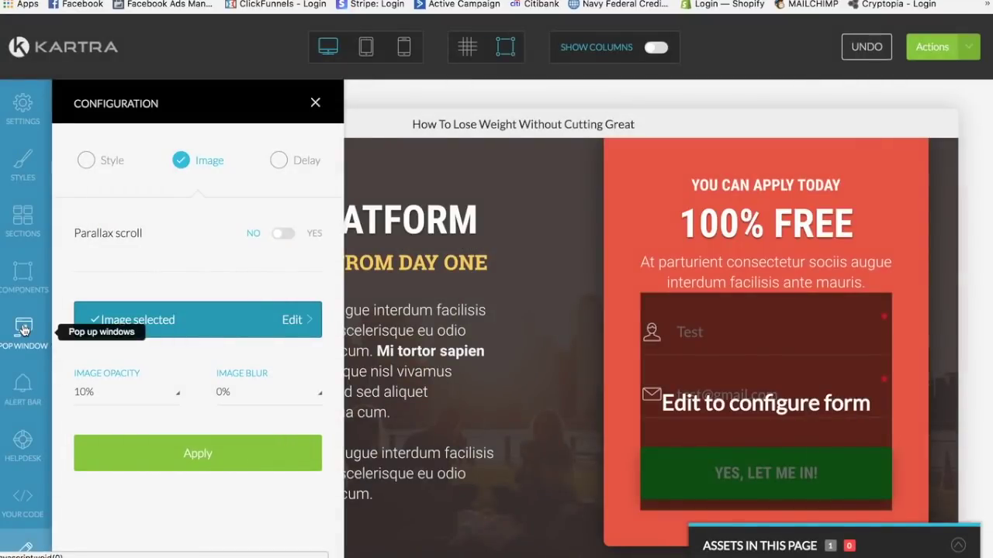
# Step: Set the section's background image opacity to 30% and apply the change
pyautogui.click(174, 397)
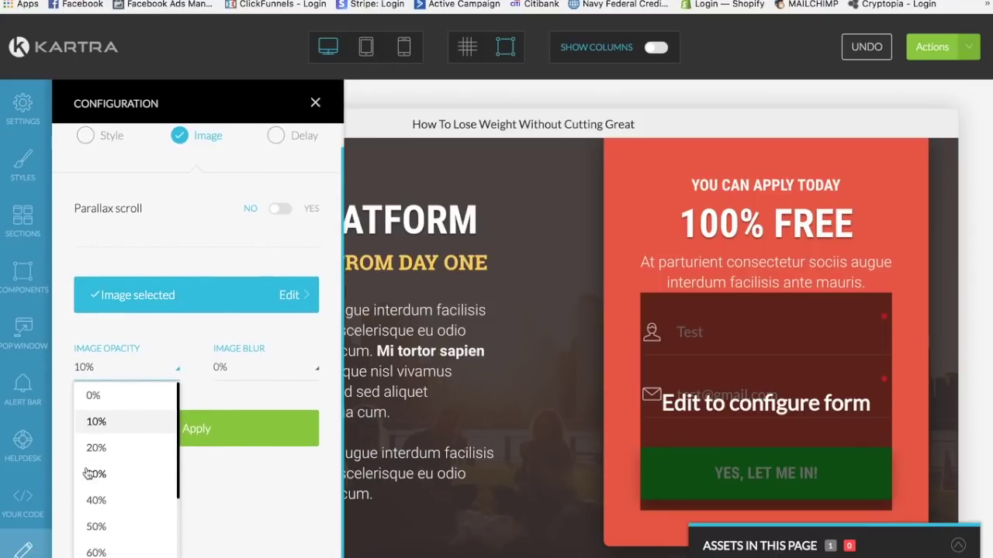
pyautogui.click(89, 474)
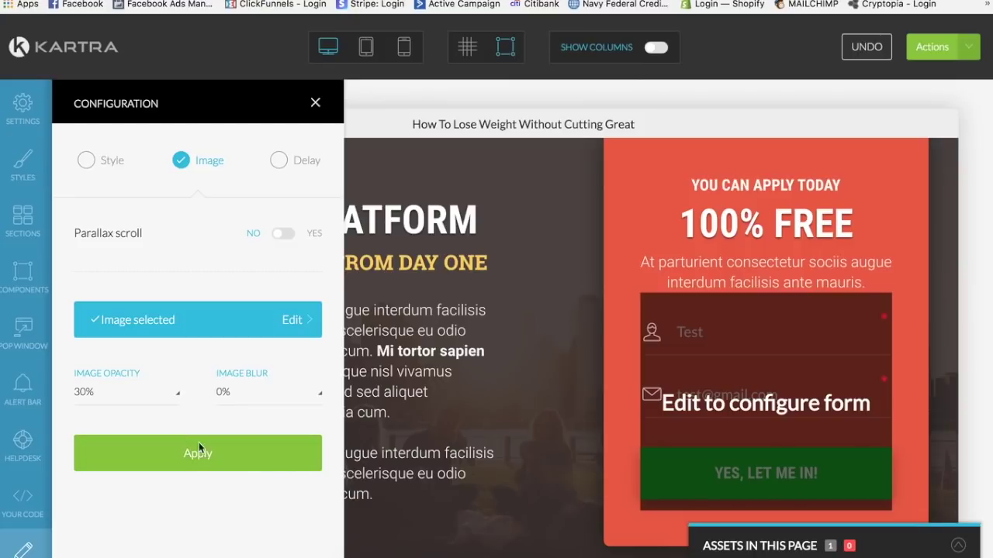
pyautogui.click(202, 453)
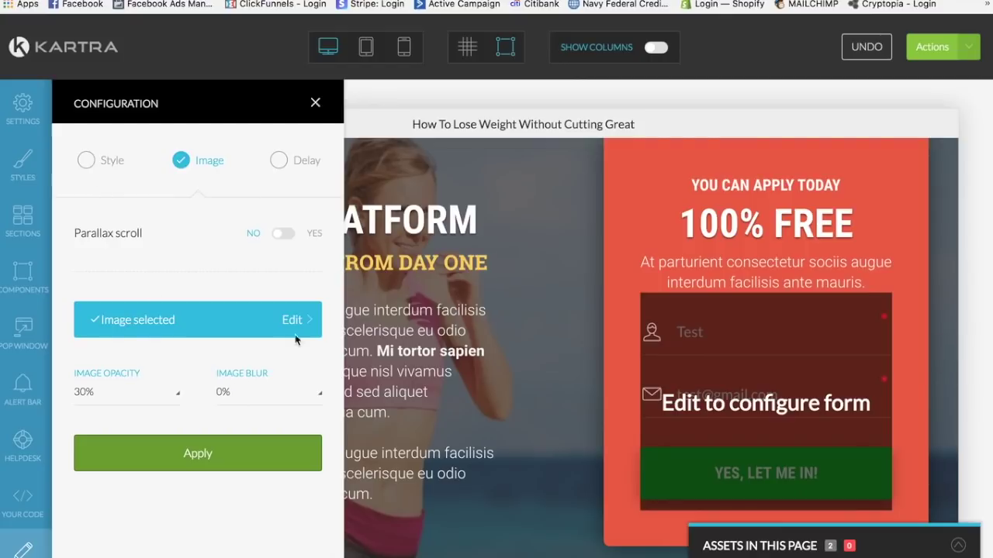
# Step: Set the section's background color to gray, rgb(186, 185, 185), and apply it
pyautogui.click(85, 160)
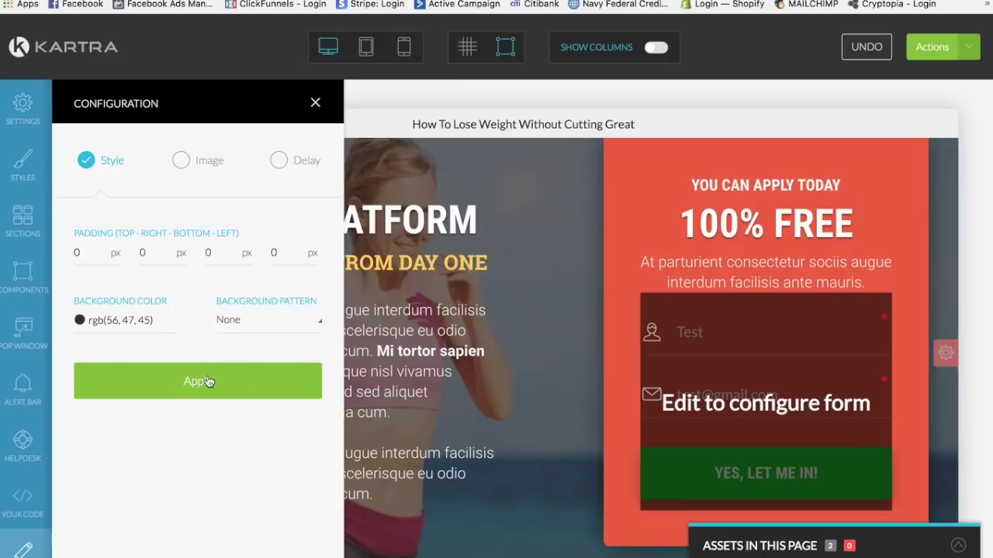
pyautogui.click(81, 321)
pyautogui.moveTo(103, 427); pyautogui.dragTo(84, 375)
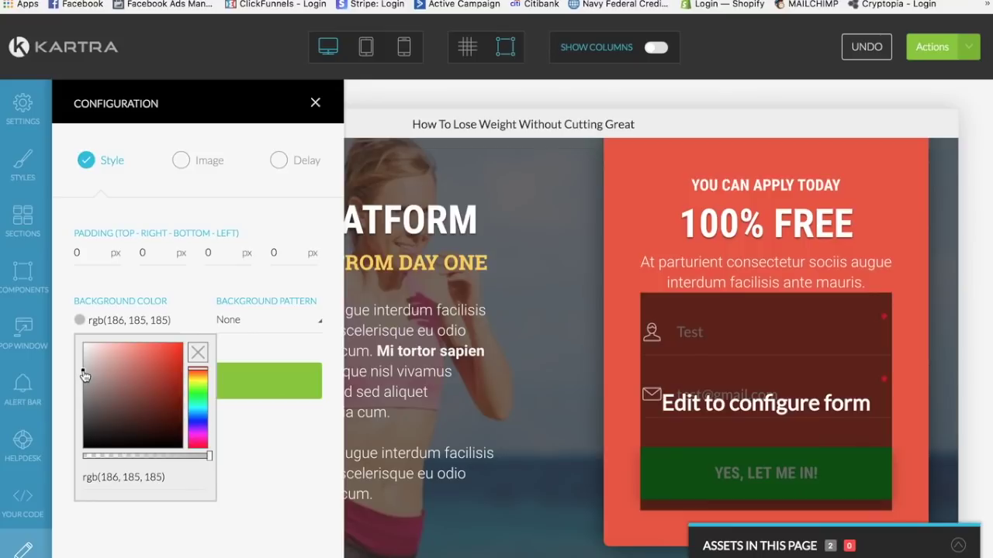
pyautogui.click(262, 467)
pyautogui.click(197, 380)
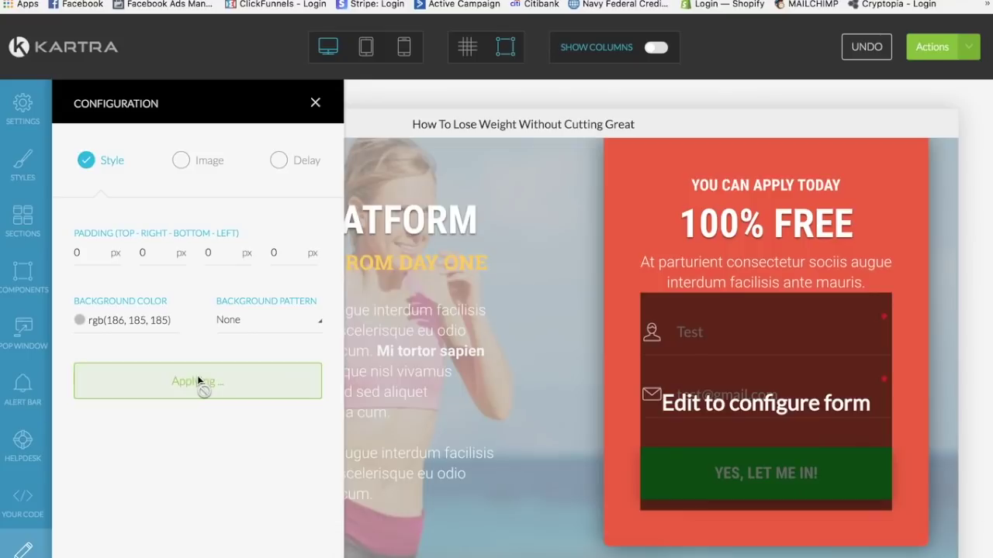
# Step: Set the section's background color to near-white, rgb(239, 235, 234), apply it and close the section configuration
pyautogui.click(80, 320)
pyautogui.click(84, 345)
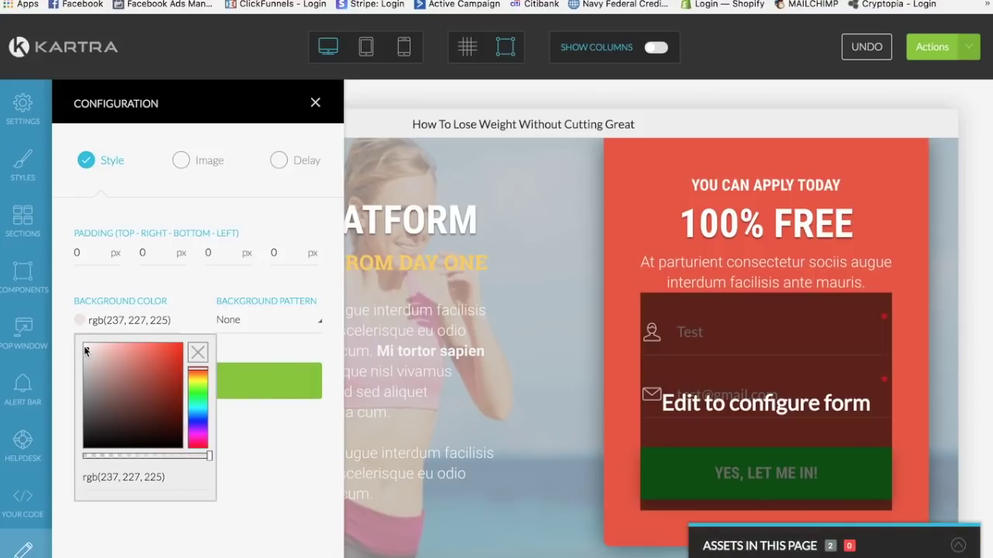
pyautogui.click(85, 349)
pyautogui.click(183, 319)
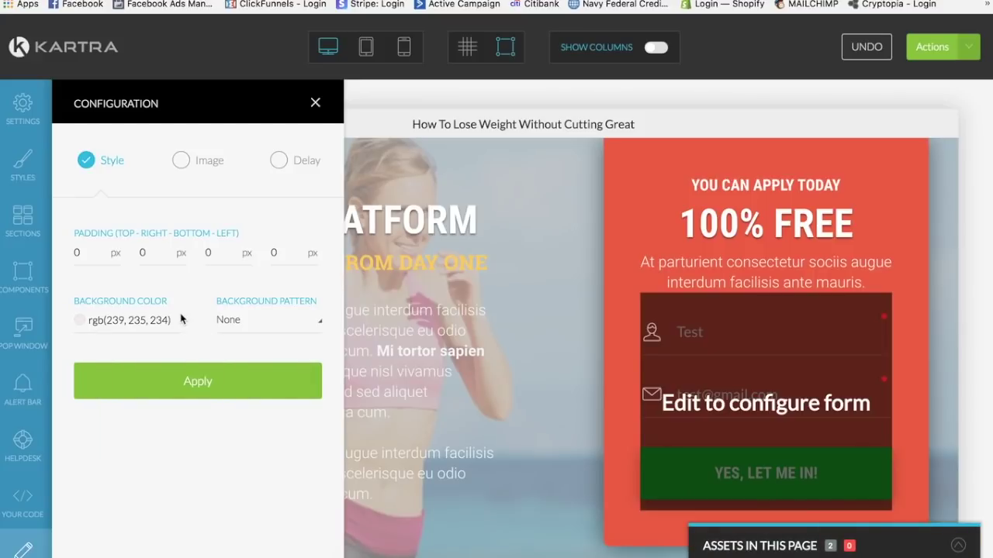
pyautogui.click(194, 382)
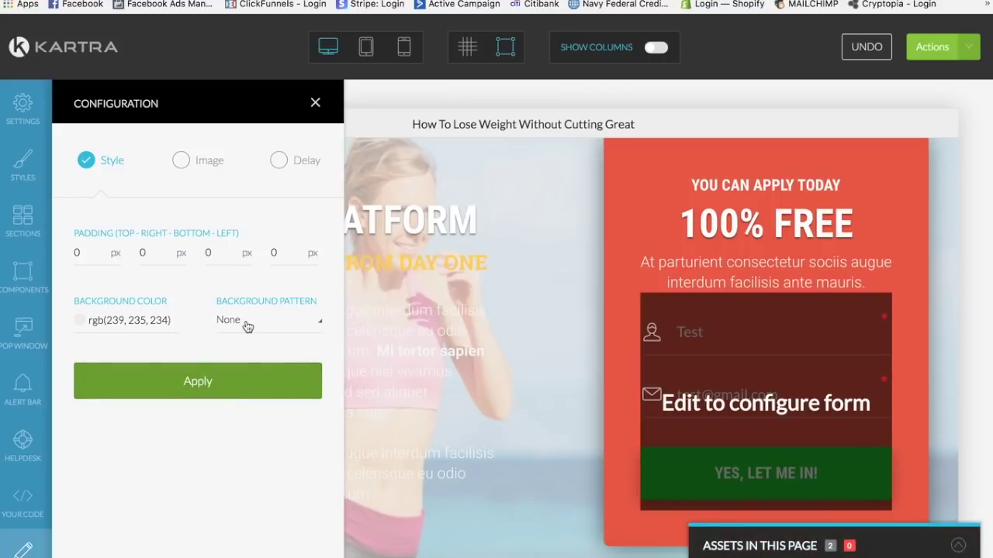
pyautogui.click(200, 379)
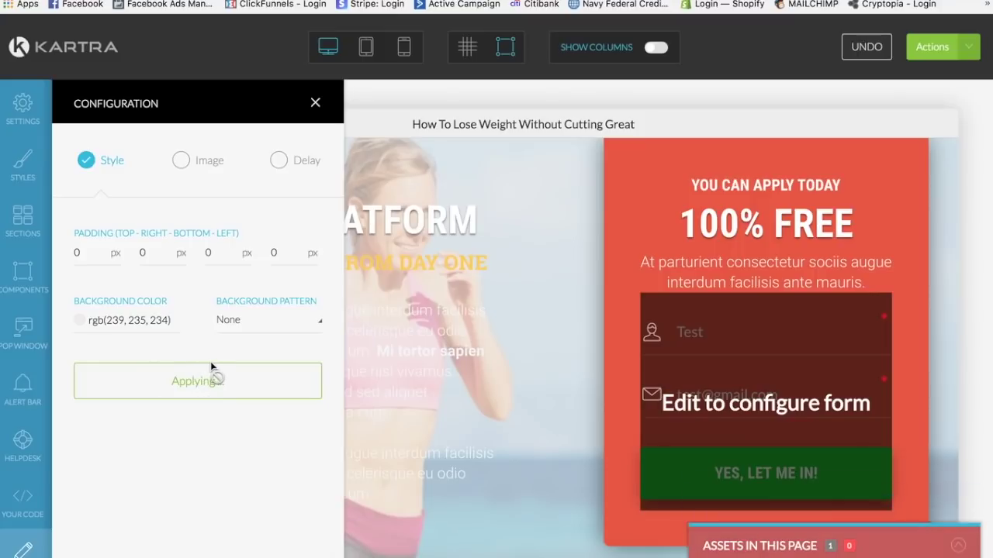
pyautogui.click(315, 104)
pyautogui.scroll(-3, 496, 354)
pyautogui.scroll(3, 496, 355)
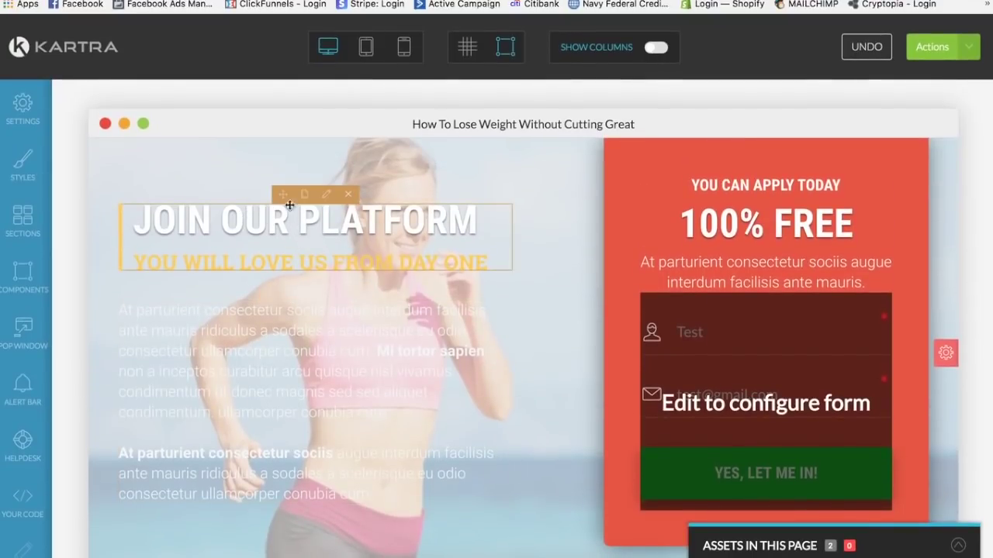
pyautogui.click(332, 195)
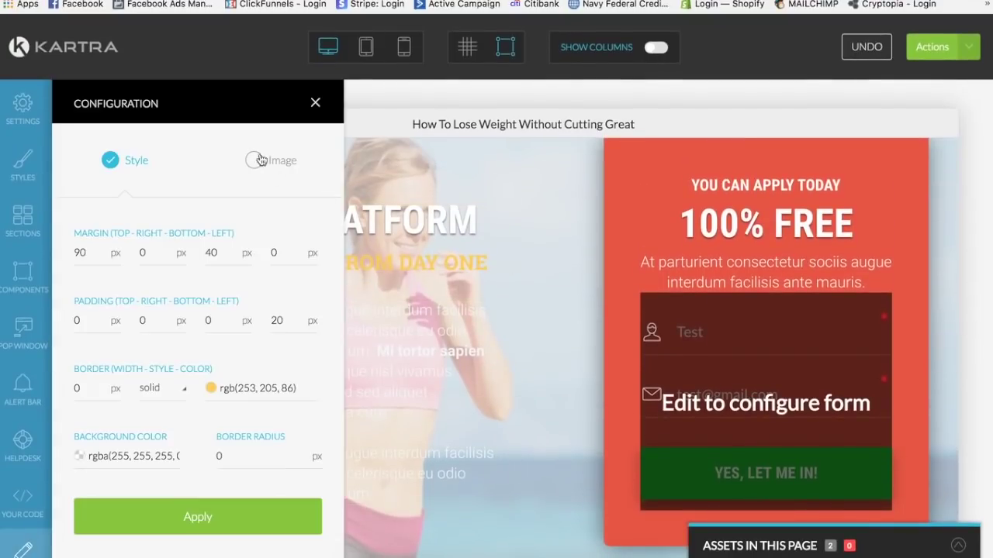
pyautogui.scroll(-2, 373, 302)
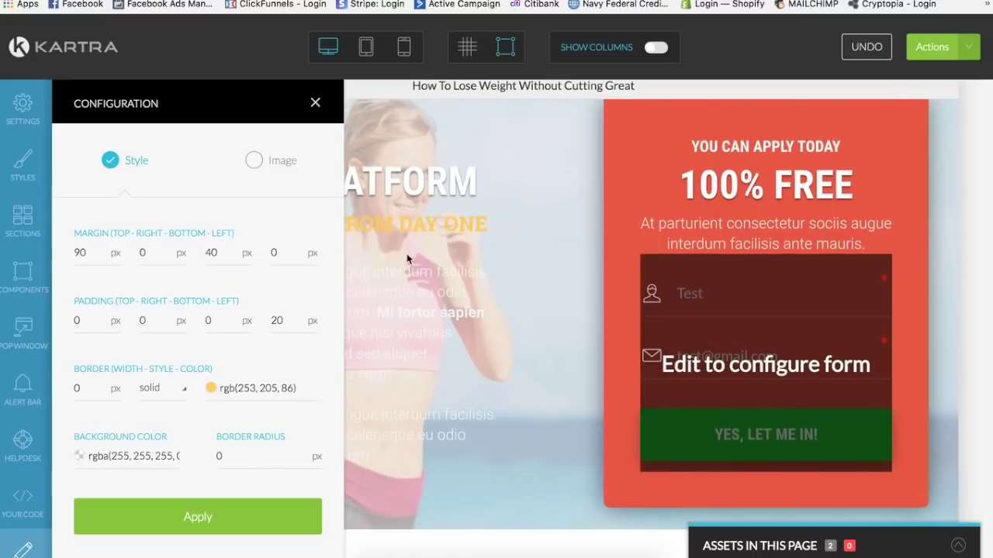
pyautogui.click(315, 101)
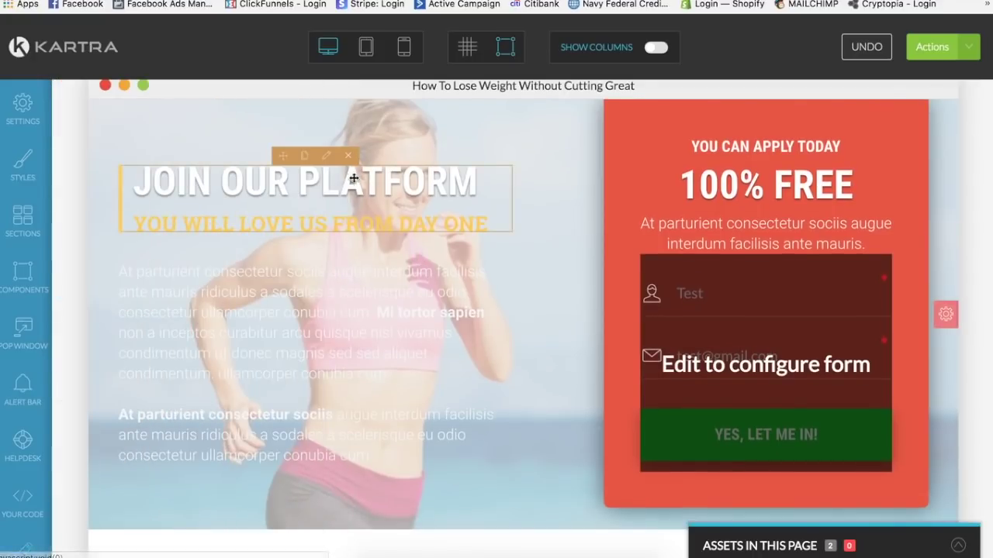
pyautogui.click(326, 157)
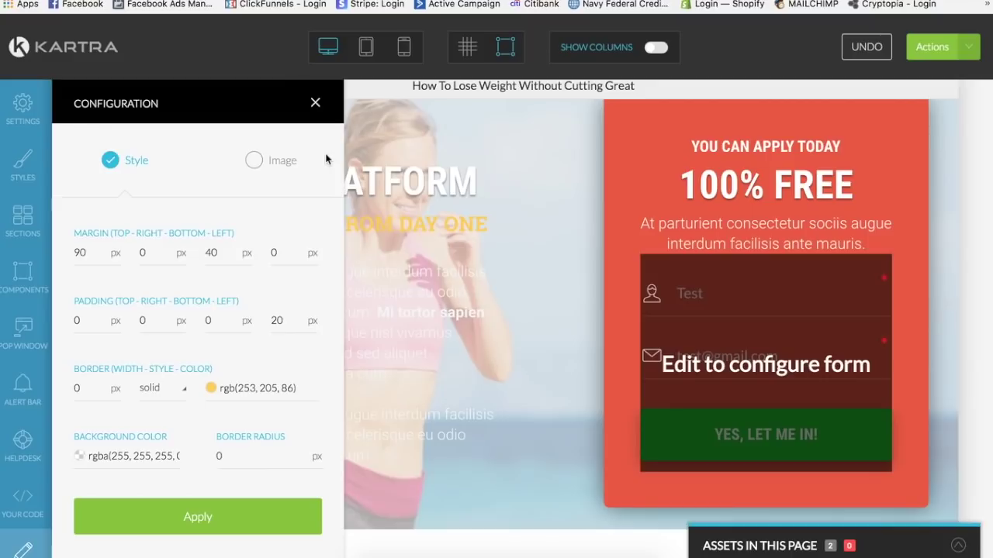
pyautogui.click(314, 101)
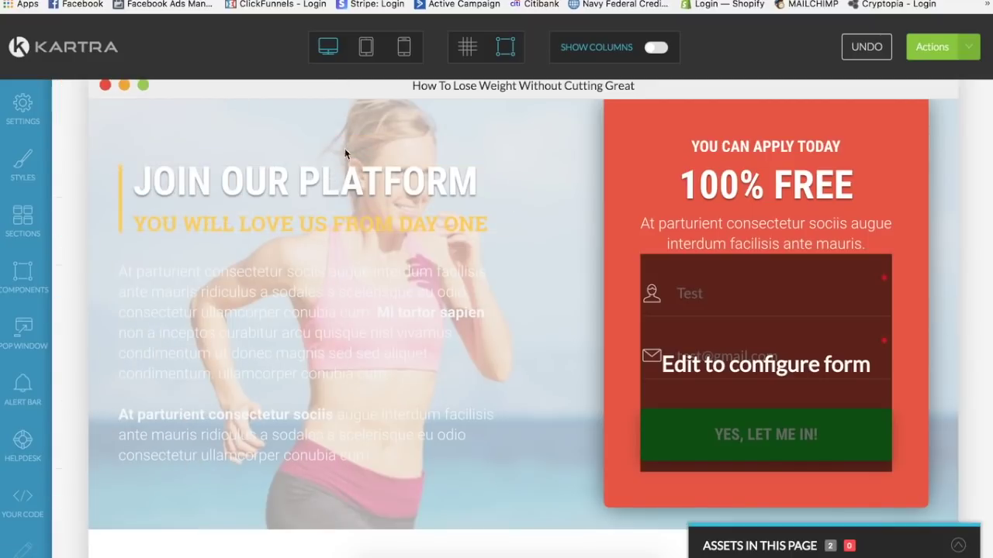
pyautogui.moveTo(134, 183); pyautogui.dragTo(476, 179)
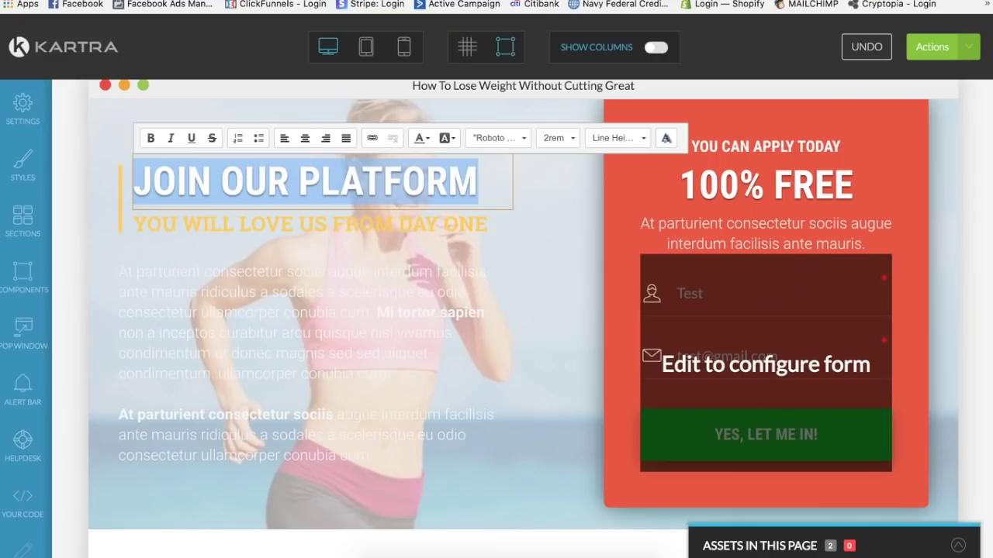
pyautogui.click(323, 58)
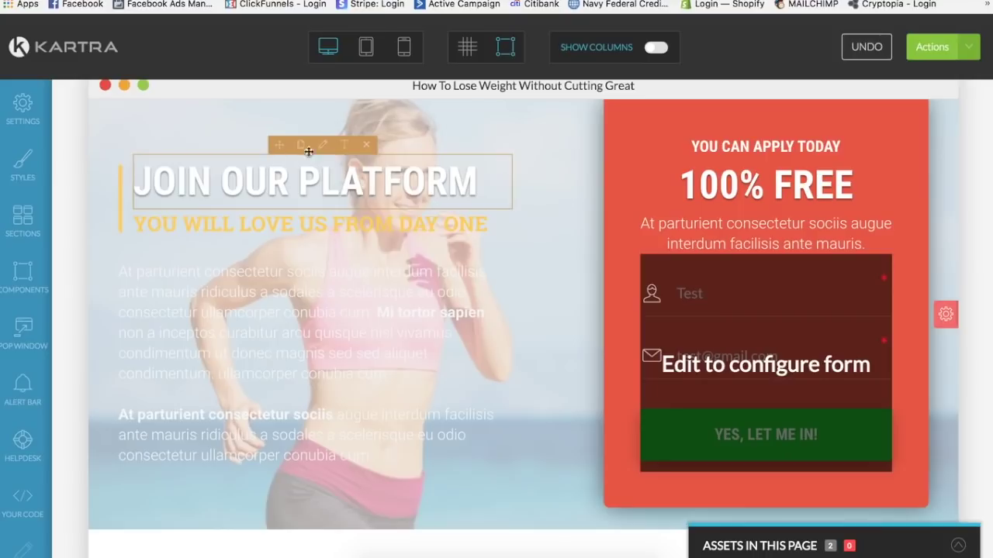
# Step: Replace the main headline text "JOIN OUR PLATFORM" with "Join Clean Simple Eats"
pyautogui.click(349, 146)
pyautogui.moveTo(222, 185); pyautogui.dragTo(473, 189)
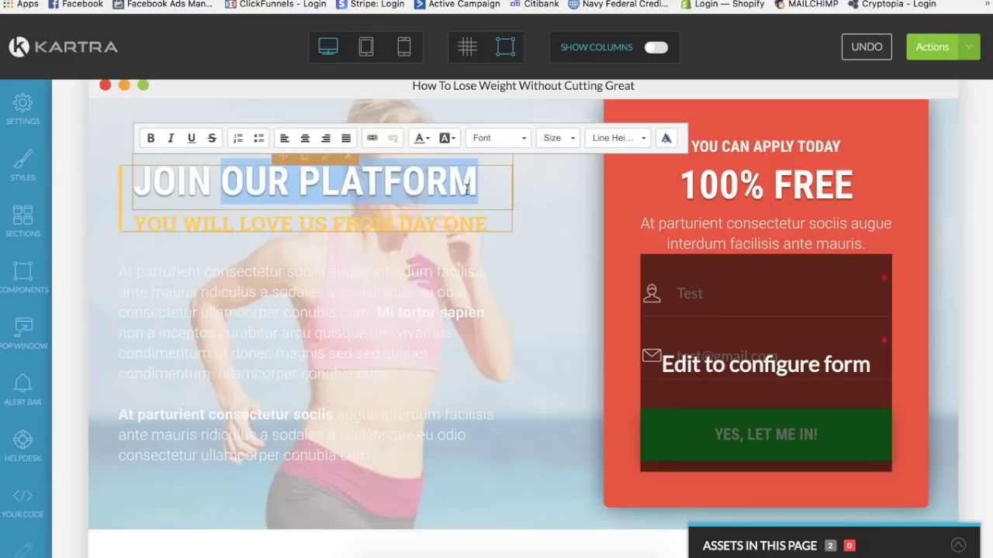
pyautogui.write('Clean')
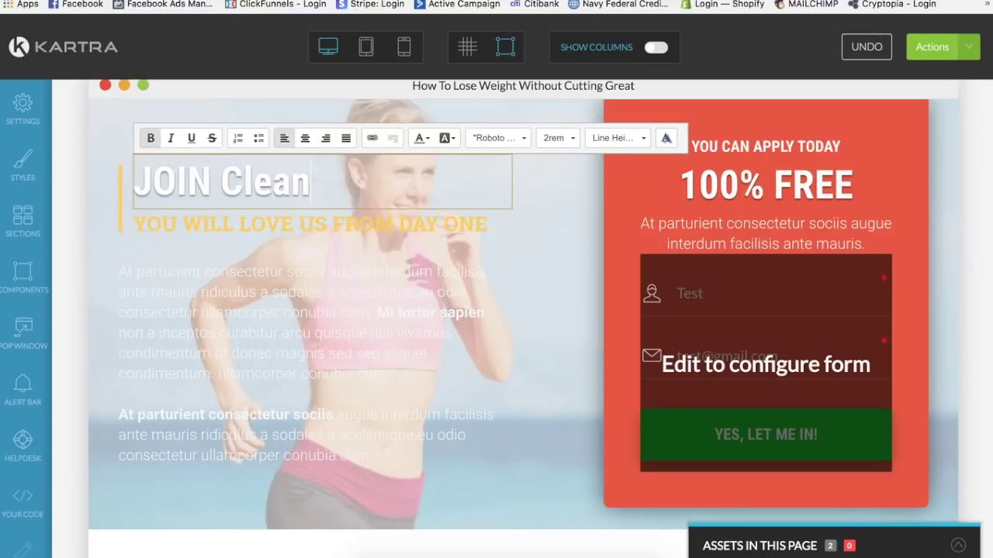
pyautogui.press('BackSpace')
pyautogui.press('BackSpace')
pyautogui.press('BackSpace')
pyautogui.press('BackSpace')
pyautogui.press('BackSpace')
pyautogui.press('BackSpace')
pyautogui.press('BackSpace')
pyautogui.press('BackSpace')
pyautogui.press('BackSpace')
pyautogui.write('oin Clean ')
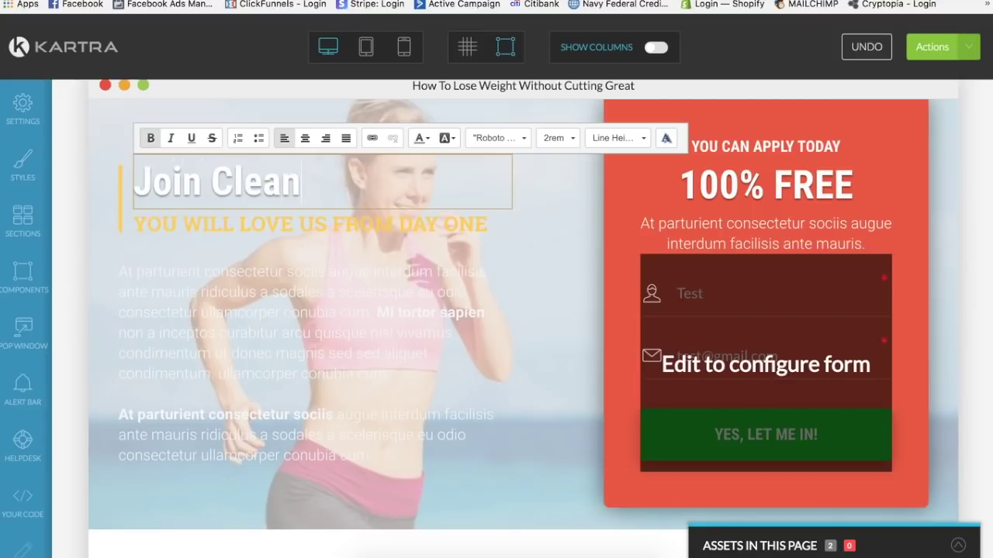
pyautogui.write('Simple E')
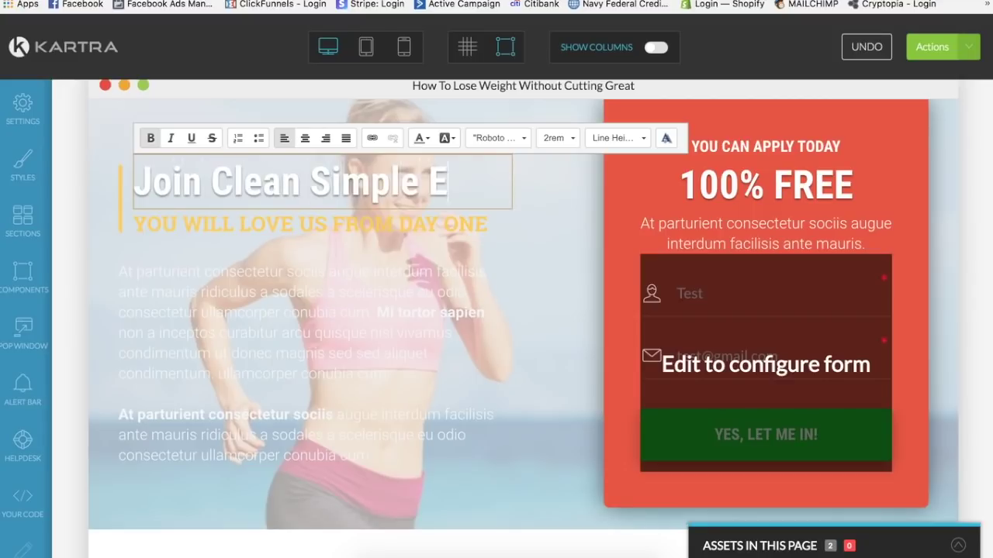
pyautogui.write('ats')
# Step: Change the text color of the whole main headline to black
pyautogui.moveTo(494, 180); pyautogui.dragTo(133, 181)
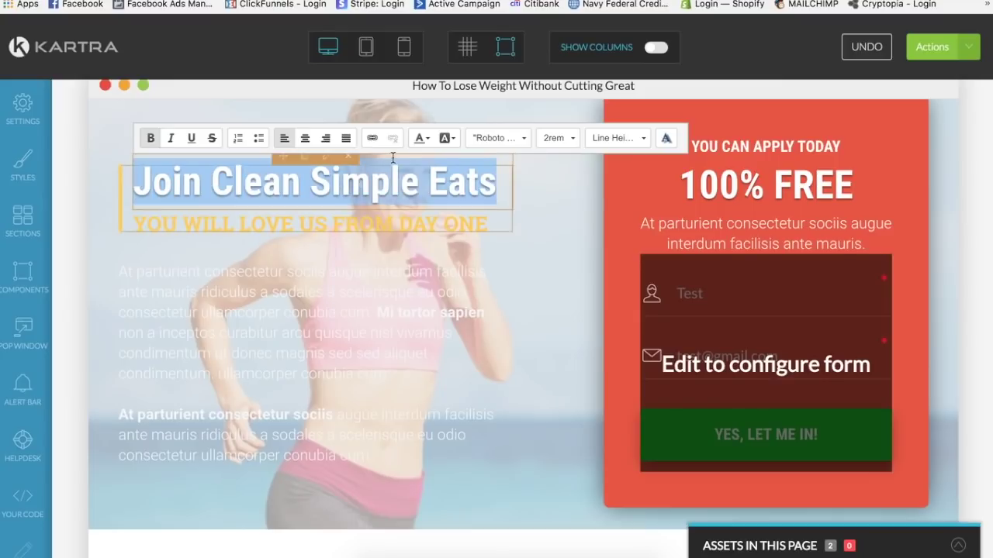
pyautogui.click(420, 137)
pyautogui.click(420, 172)
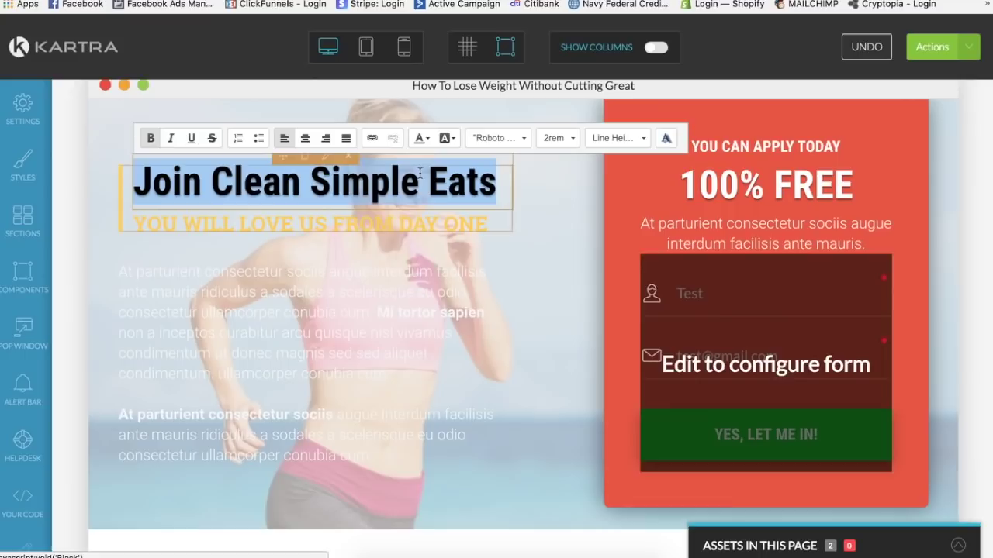
pyautogui.click(234, 220)
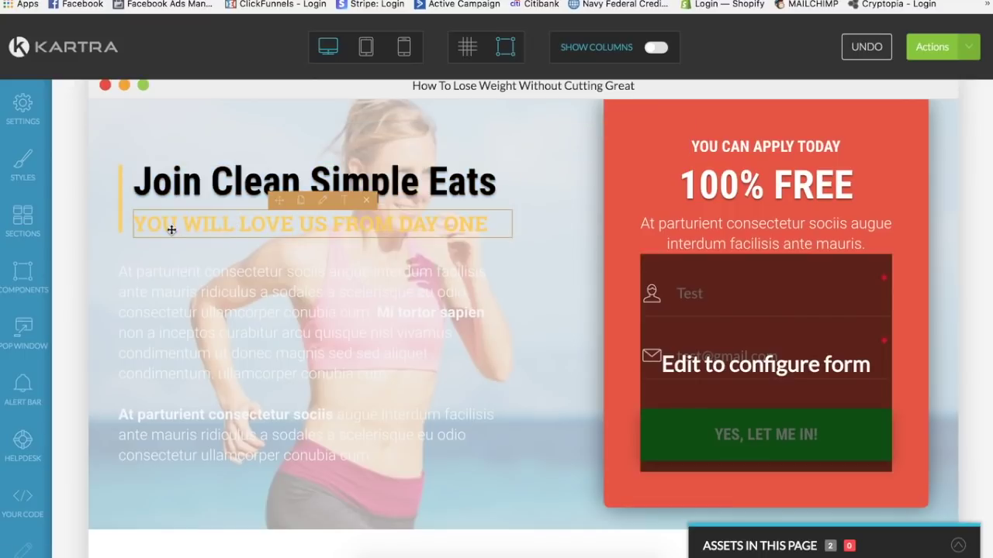
# Step: Change the text color of the subheadline "YOU WILL LOVE US FROM DAY ONE" to orange
pyautogui.click(337, 211)
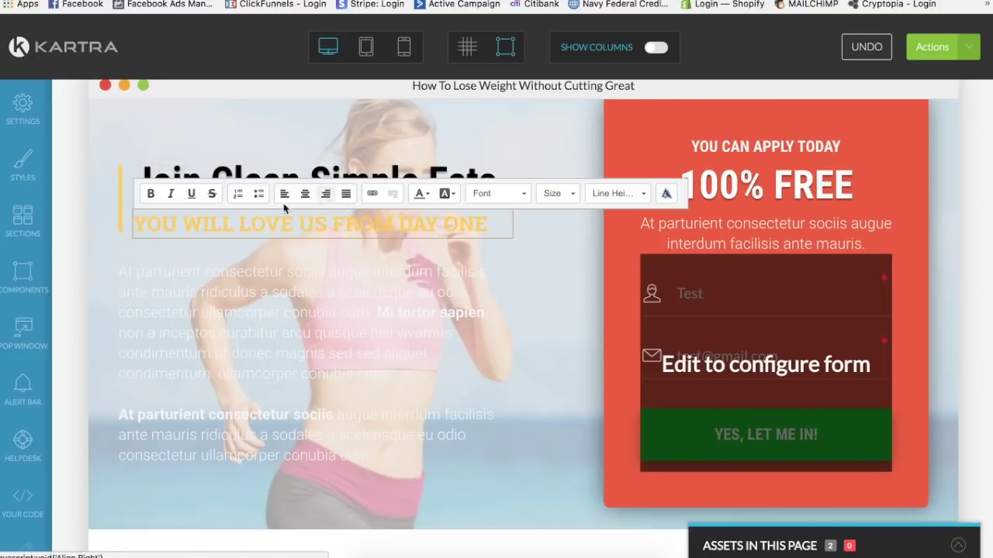
pyautogui.moveTo(136, 225); pyautogui.dragTo(481, 253)
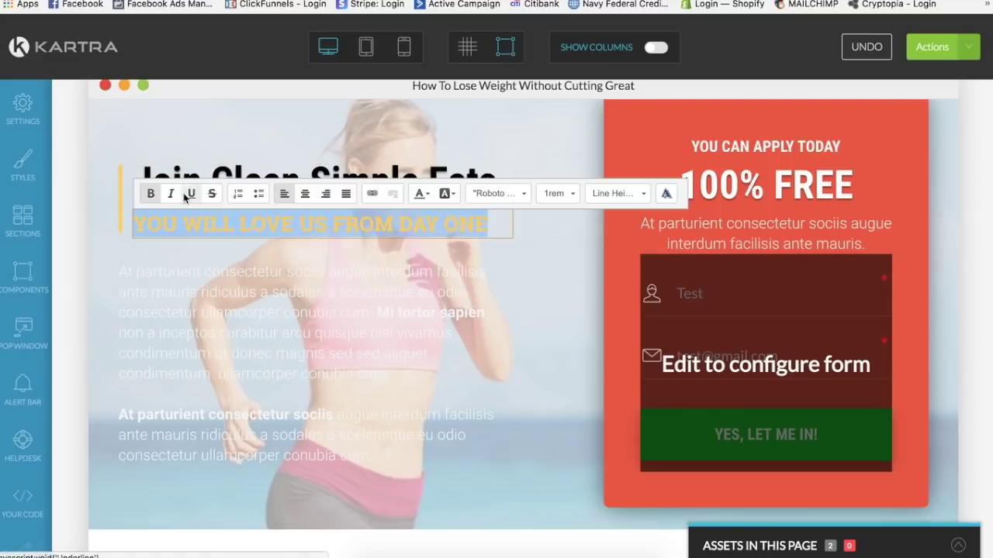
pyautogui.click(428, 196)
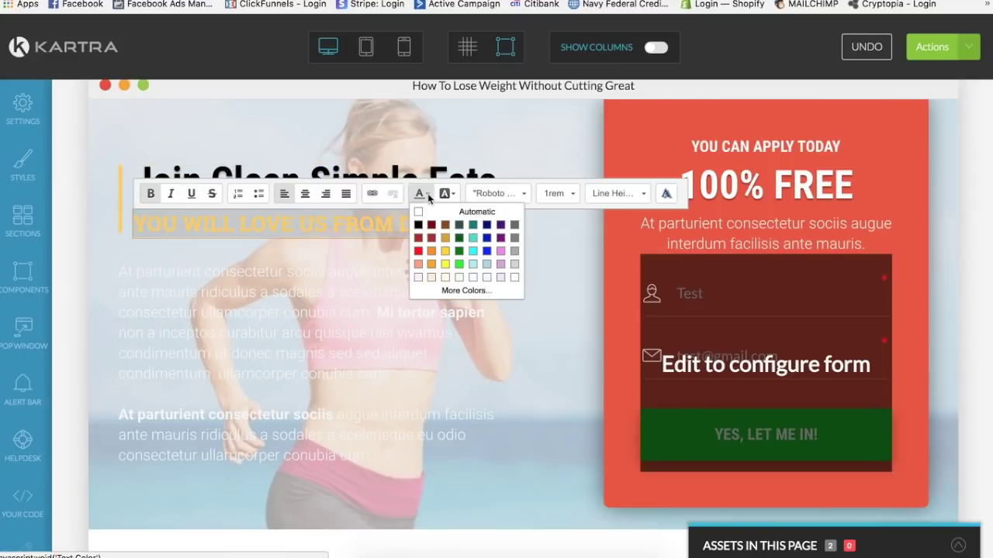
pyautogui.click(432, 250)
pyautogui.click(218, 245)
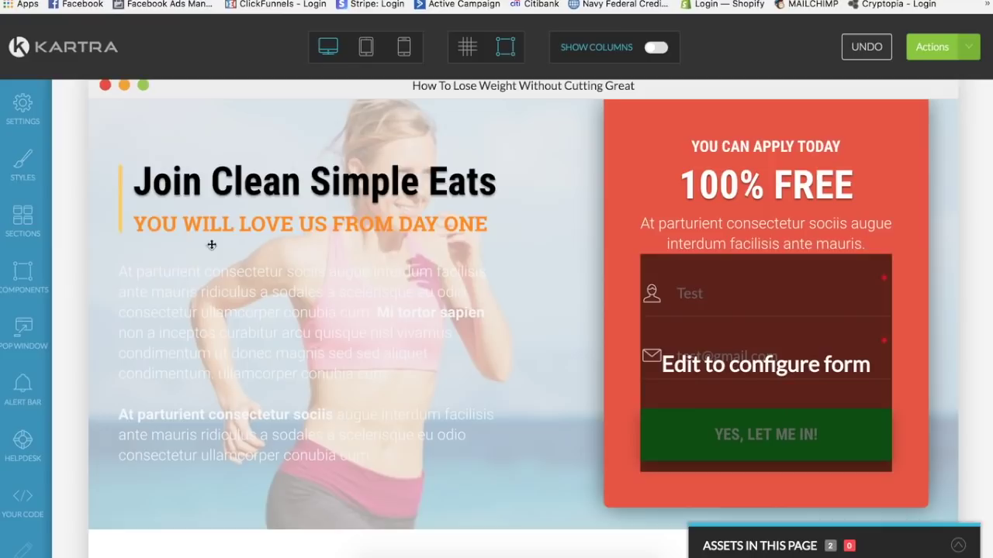
# Step: Set the headline block's border color to orange, rgb(255, 142, 9), apply it and close the block's configuration
pyautogui.moveTo(120, 200)
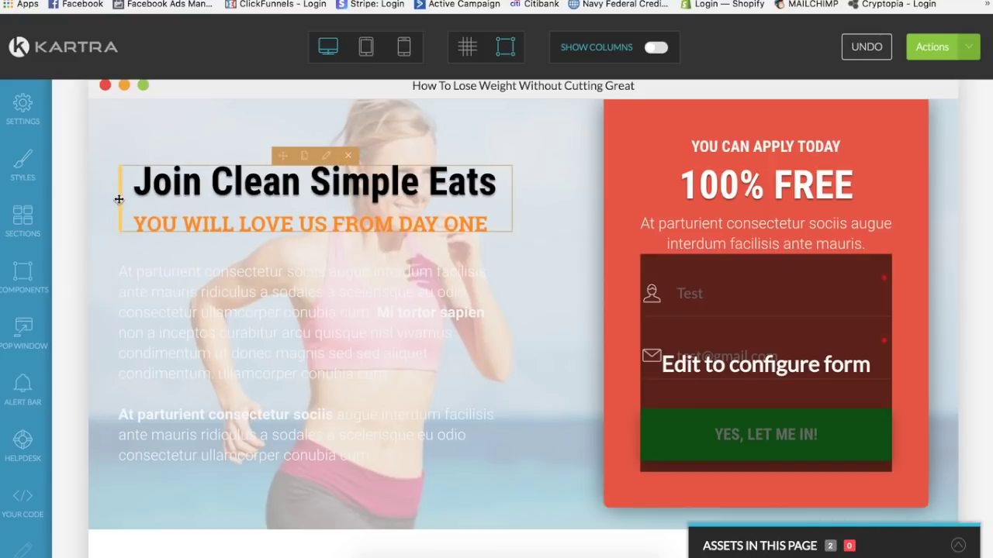
pyautogui.click(327, 157)
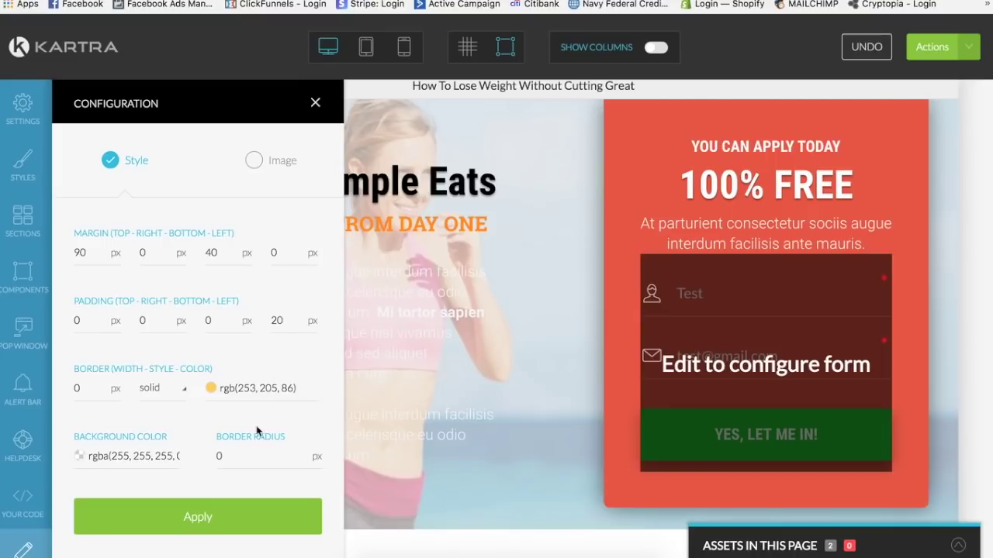
pyautogui.click(211, 389)
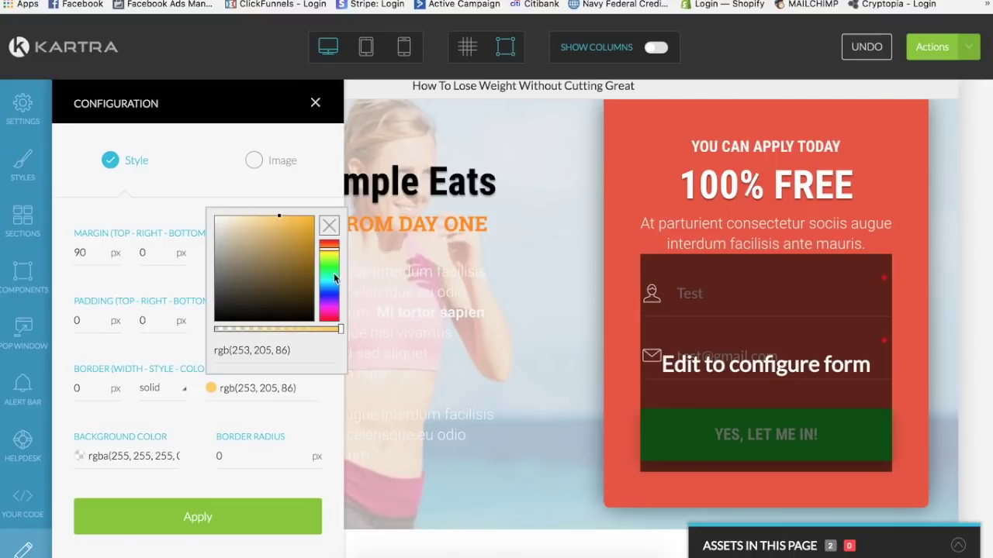
pyautogui.moveTo(331, 256); pyautogui.dragTo(330, 251)
pyautogui.click(309, 220)
pyautogui.click(201, 526)
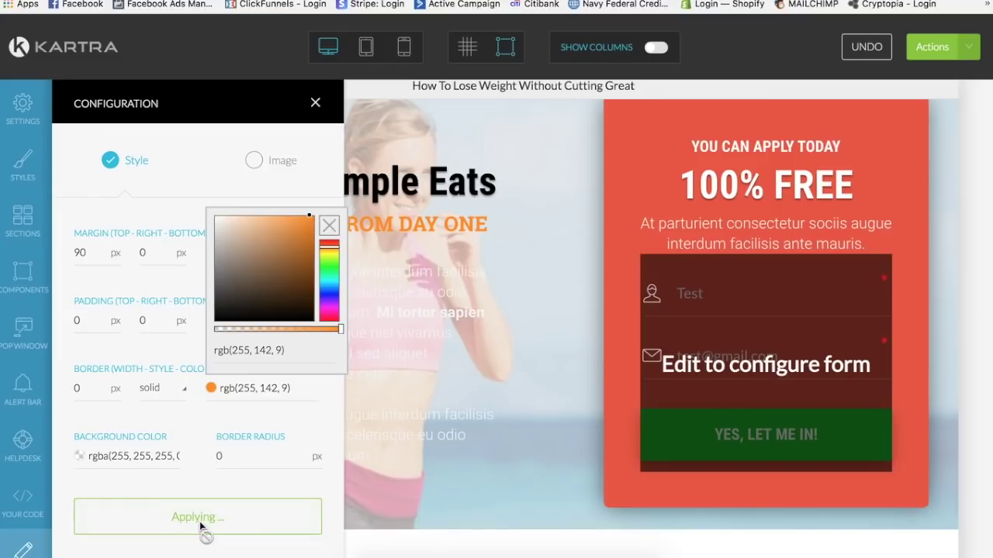
pyautogui.click(315, 103)
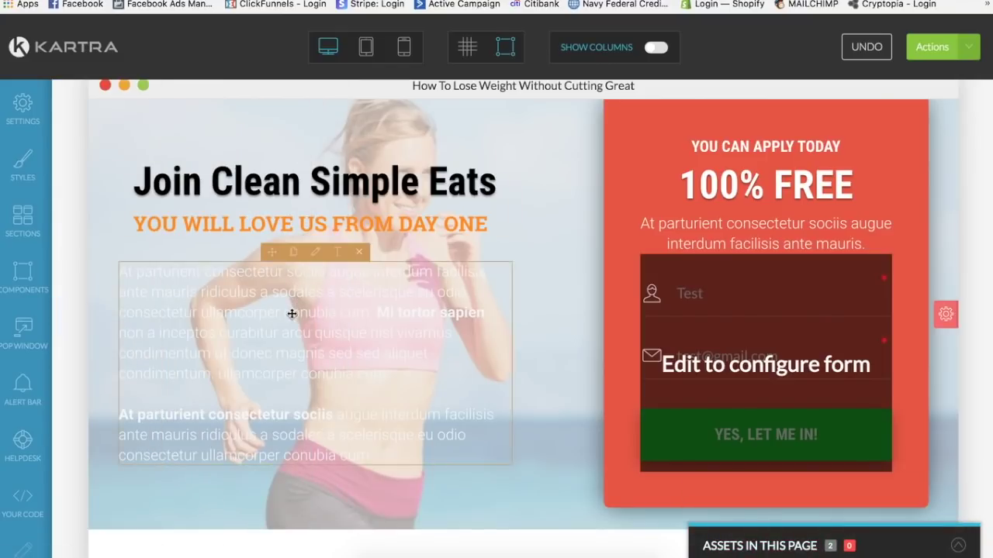
pyautogui.scroll(-1, 426, 412)
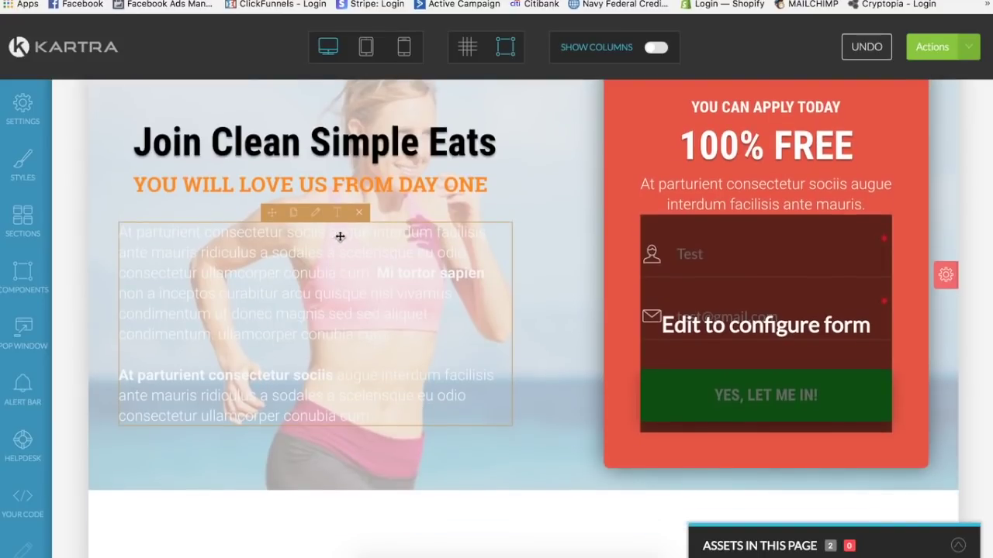
# Step: Clear the first placeholder paragraph beneath the subheadline and copy the Welcome paragraph from the Clean Simple Eats website
pyautogui.click(338, 214)
pyautogui.moveTo(414, 341); pyautogui.dragTo(116, 237)
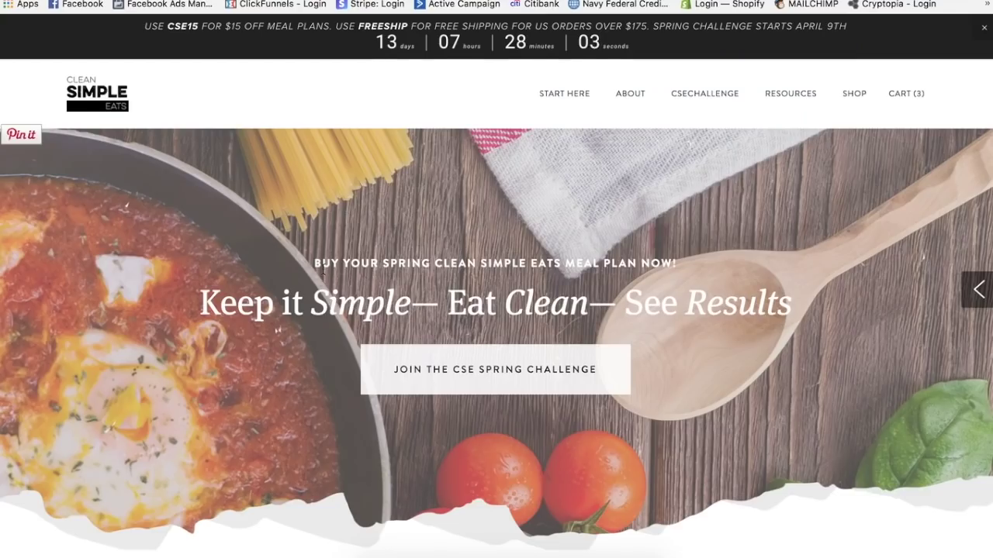
pyautogui.scroll(-5, 325, 273)
pyautogui.moveTo(70, 224); pyautogui.dragTo(304, 295)
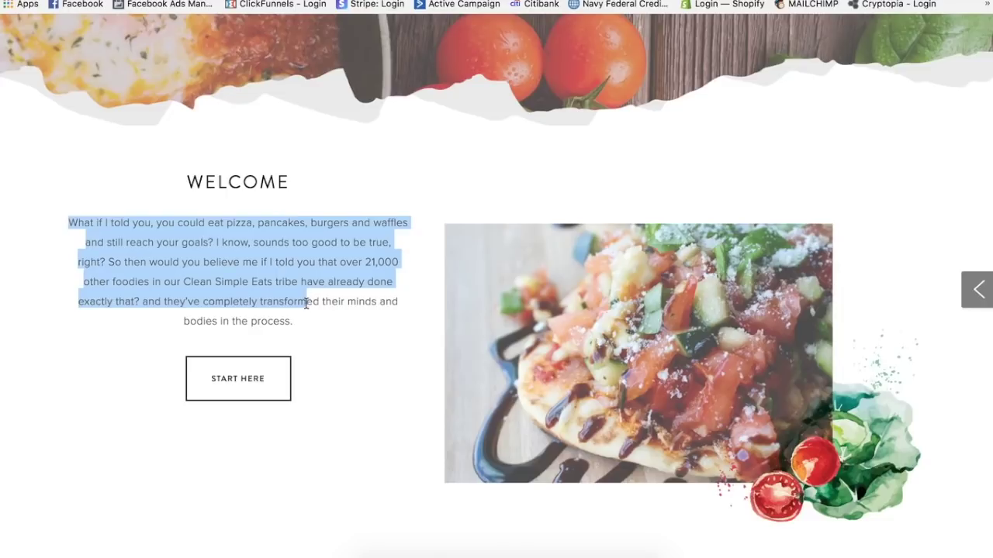
pyautogui.moveTo(306, 301); pyautogui.dragTo(304, 335)
pyautogui.press('super+c')
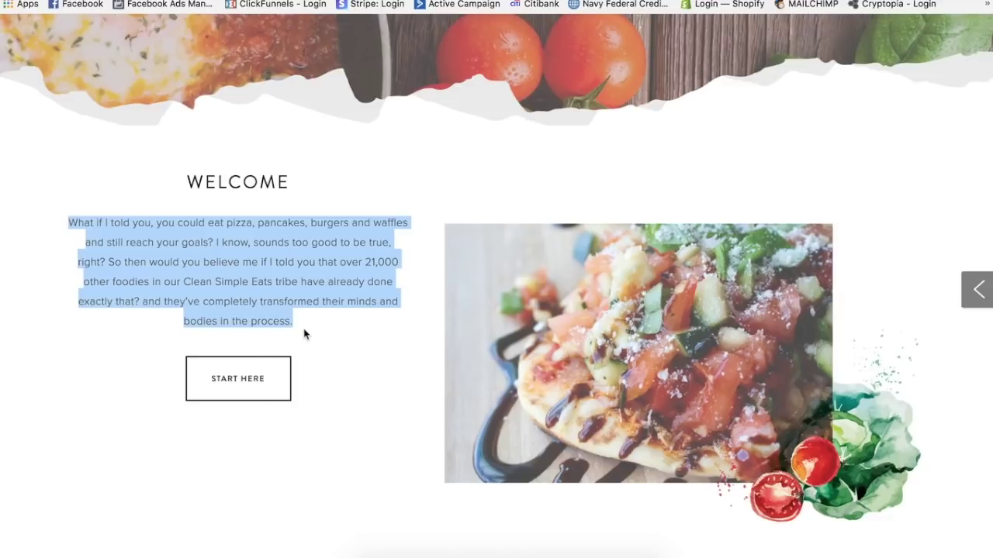
pyautogui.rightClick(246, 256)
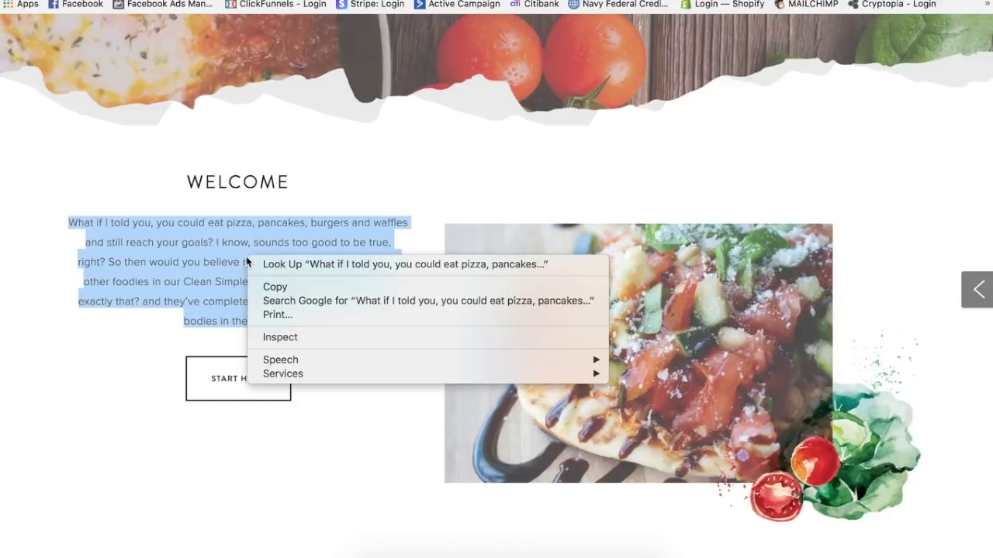
pyautogui.click(275, 287)
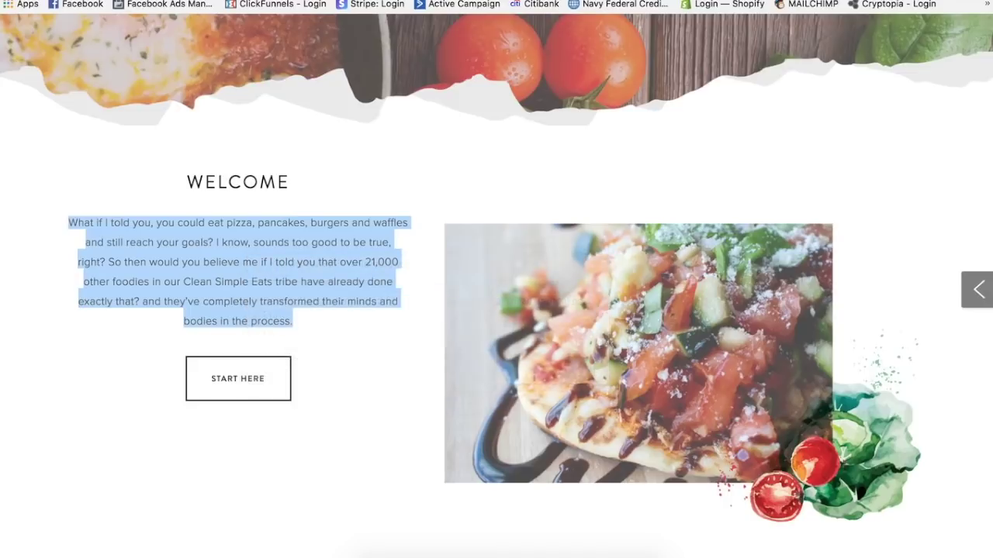
# Step: Return to the Kartra page builder and paste the copied Welcome paragraph into the text block beneath the subheadline
pyautogui.hotkey('ctrl', 'Tab')
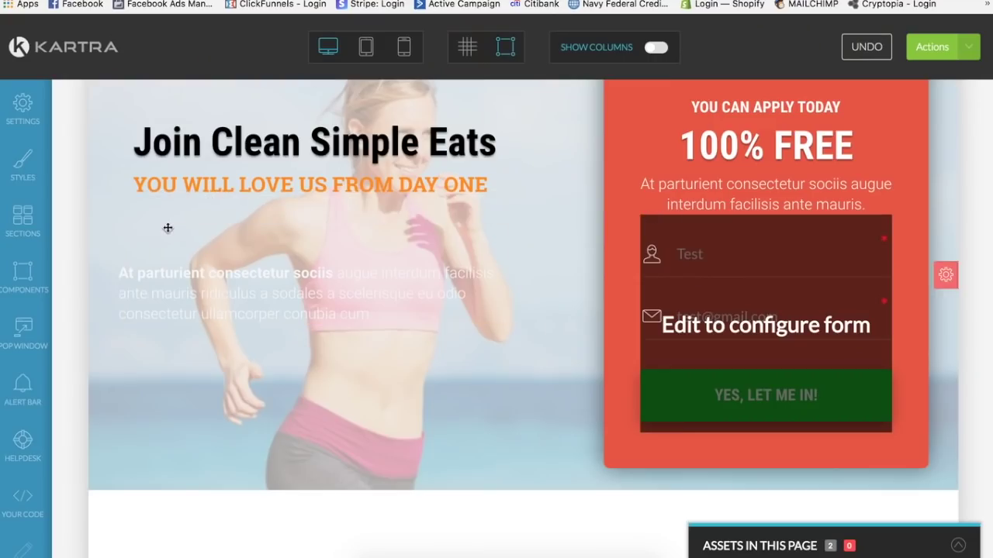
pyautogui.click(340, 222)
pyautogui.click(299, 230)
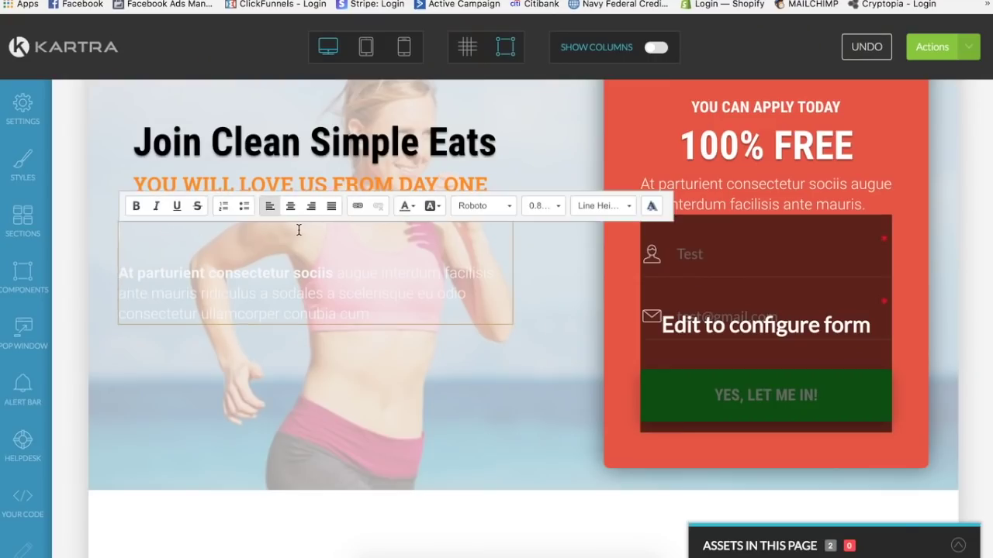
pyautogui.press('super+v')
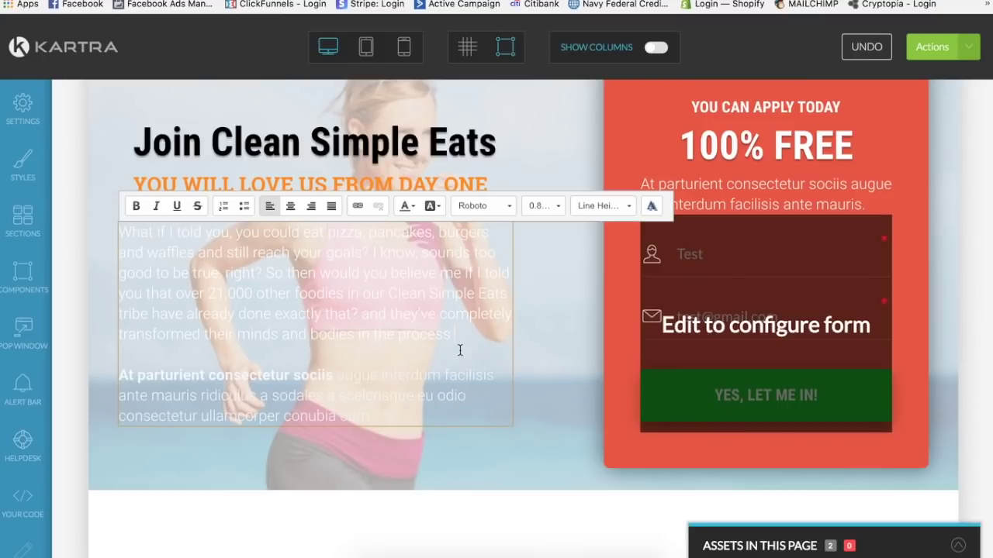
# Step: Center the pasted "What if I told you" paragraph and change its text color to black
pyautogui.moveTo(454, 334); pyautogui.dragTo(112, 221)
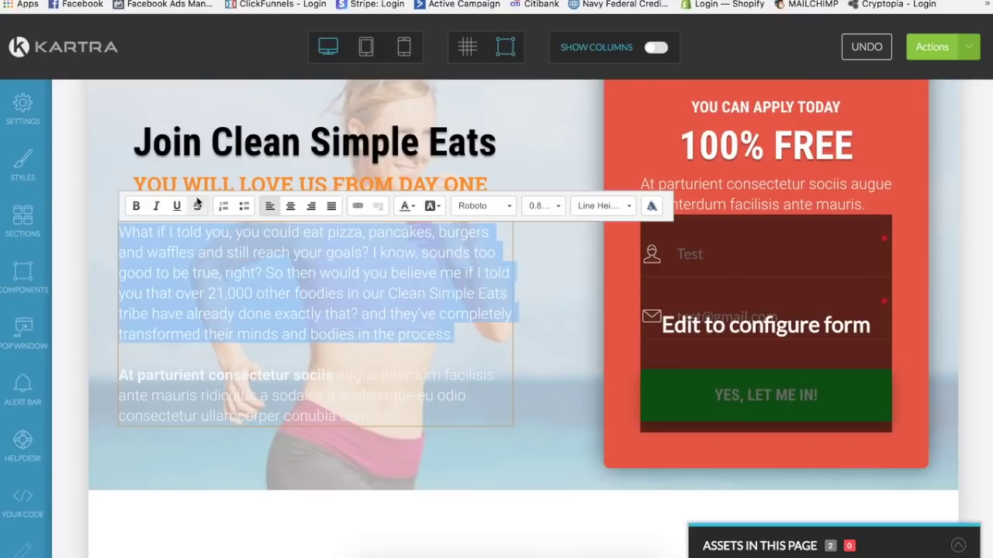
pyautogui.click(291, 205)
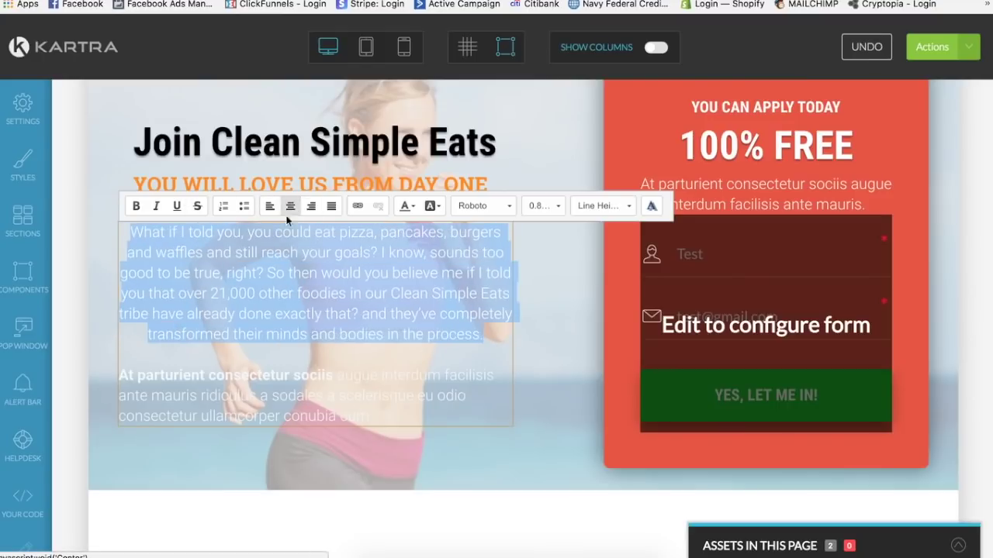
pyautogui.click(411, 207)
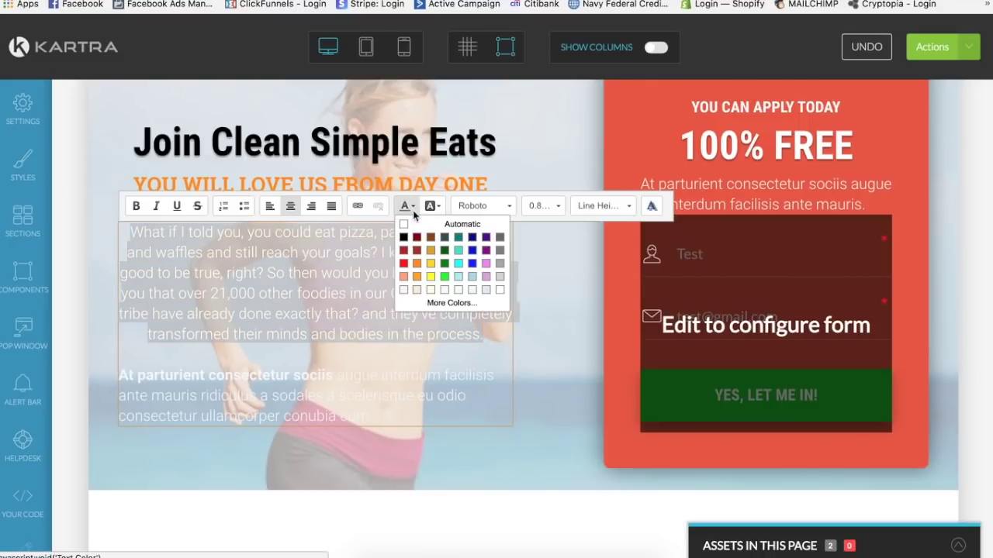
pyautogui.click(404, 236)
pyautogui.click(369, 350)
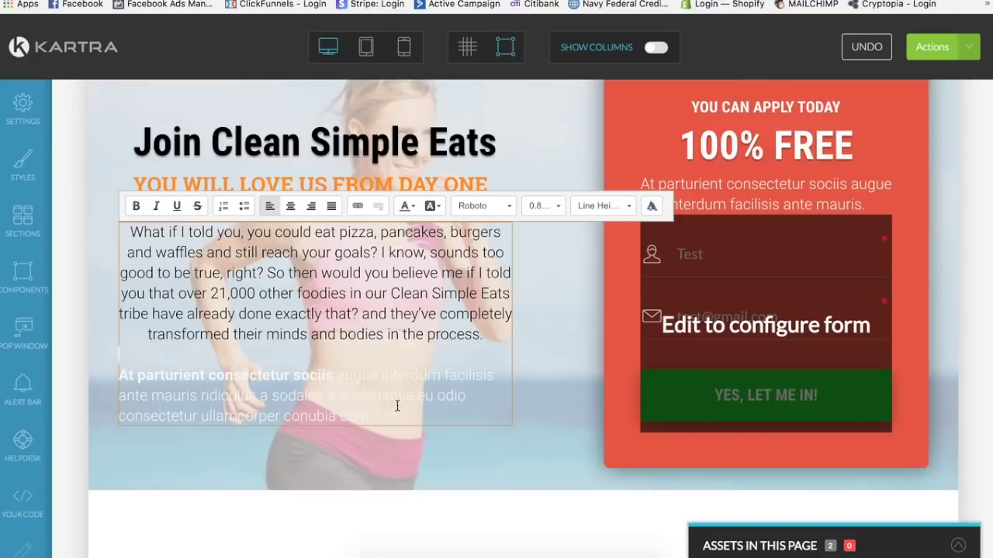
# Step: Delete the remaining "At parturient consectetur sociis" placeholder paragraph and the blank lines after the pasted text, and finish editing the block
pyautogui.moveTo(386, 420); pyautogui.dragTo(67, 377)
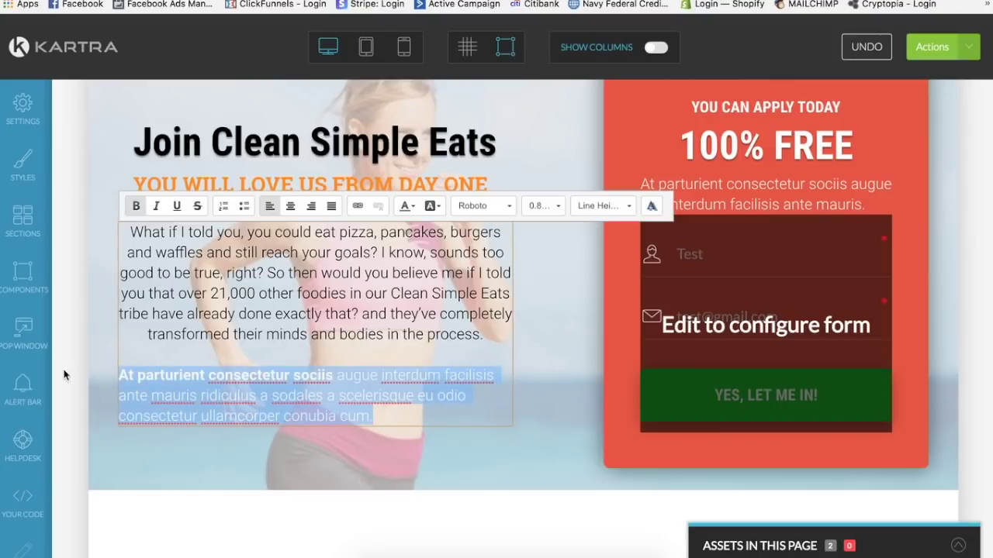
pyautogui.press('BackSpace')
pyautogui.press('BackSpace')
pyautogui.press('BackSpace')
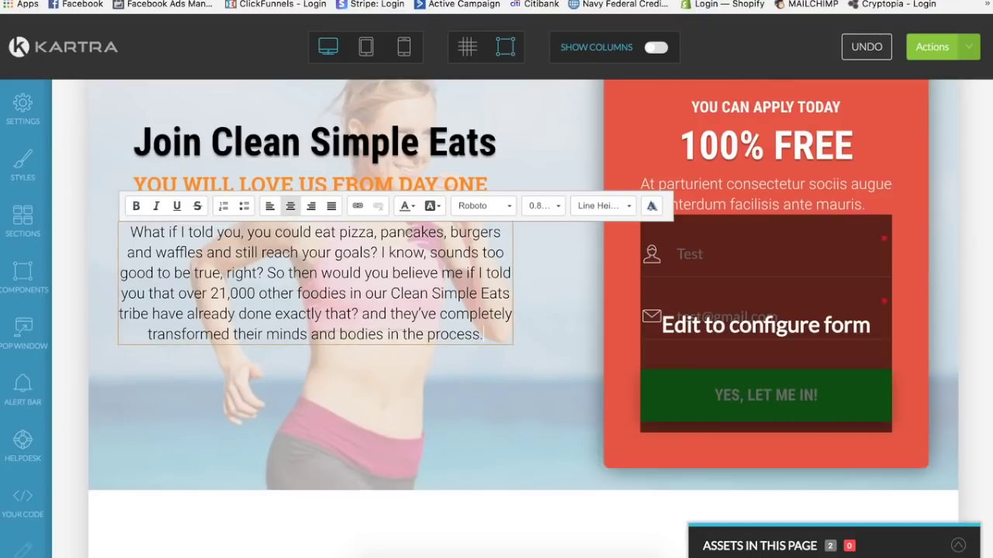
pyautogui.click(546, 321)
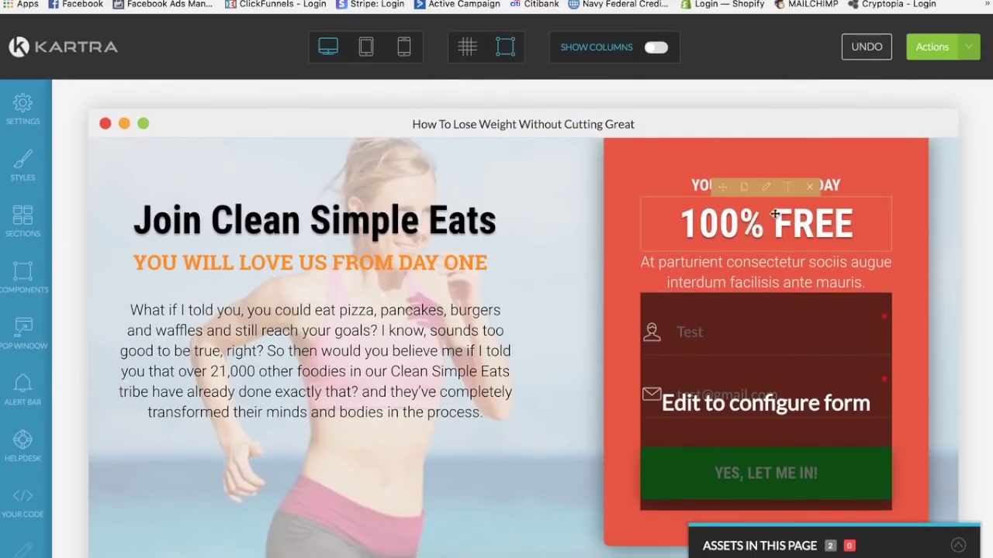
pyautogui.click(788, 187)
pyautogui.moveTo(852, 224); pyautogui.dragTo(628, 223)
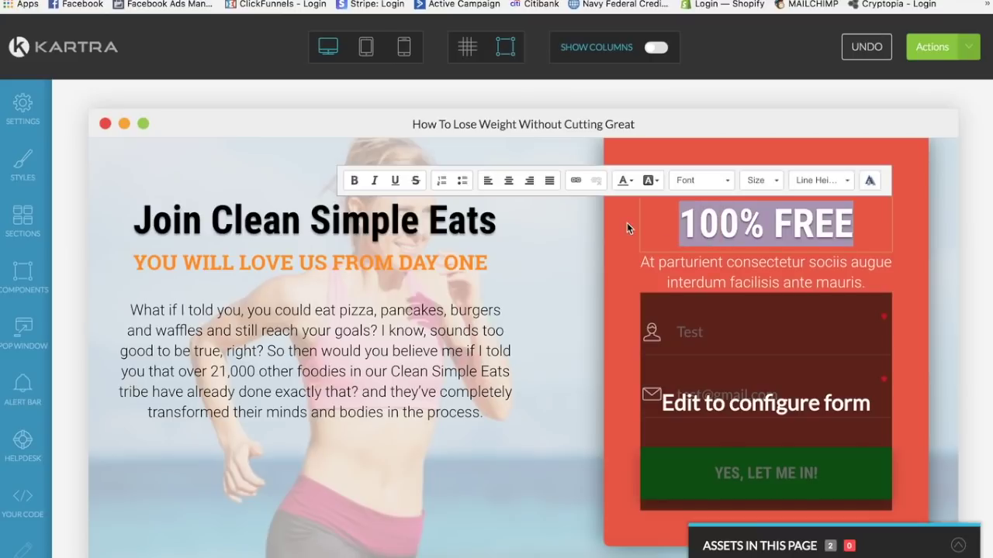
pyautogui.click(766, 255)
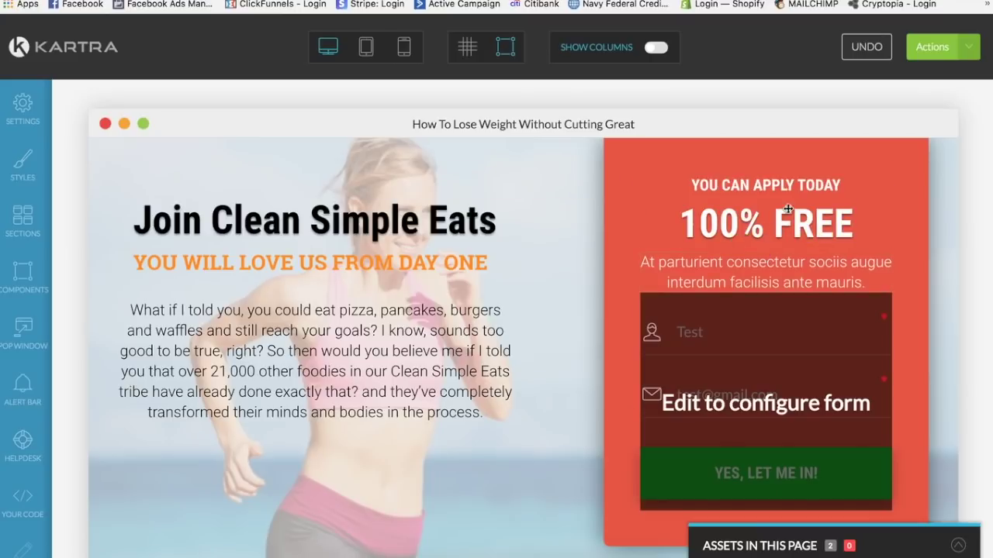
# Step: Replace the opt-in box line "YOU CAN APPLY TODAY" with "How To Lose Weight Without"
pyautogui.click(796, 178)
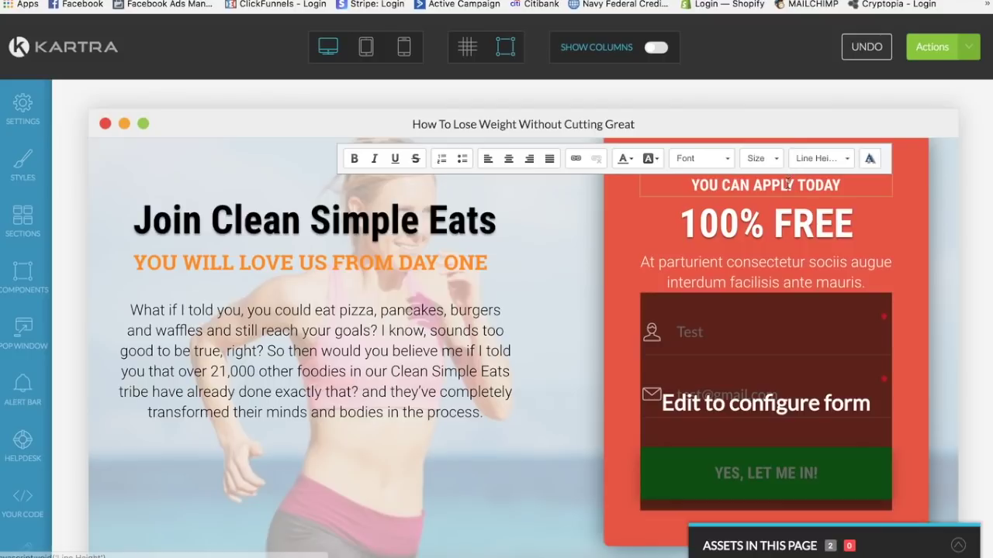
pyautogui.doubleClick(832, 184)
pyautogui.tripleClick(774, 184)
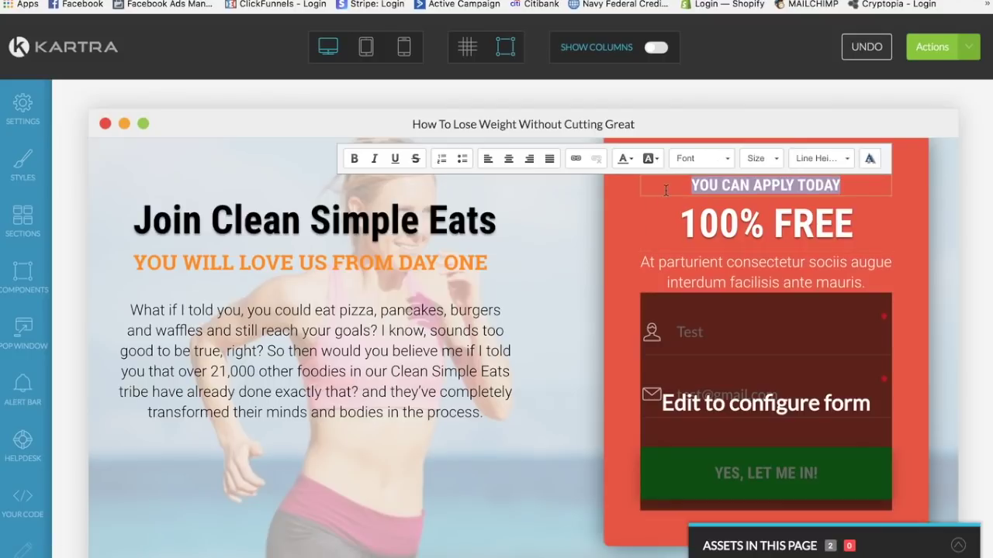
pyautogui.write('How')
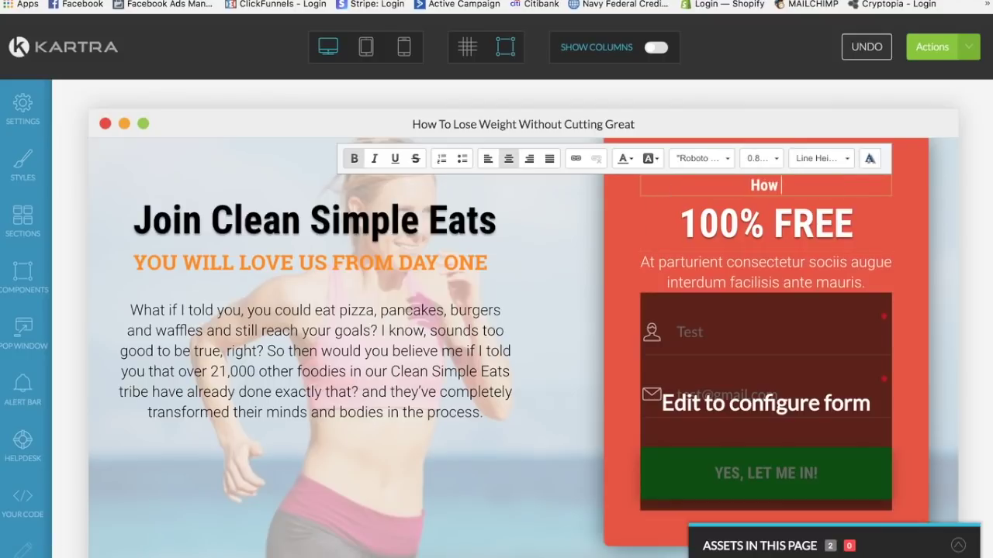
pyautogui.write(' To Lose Weight')
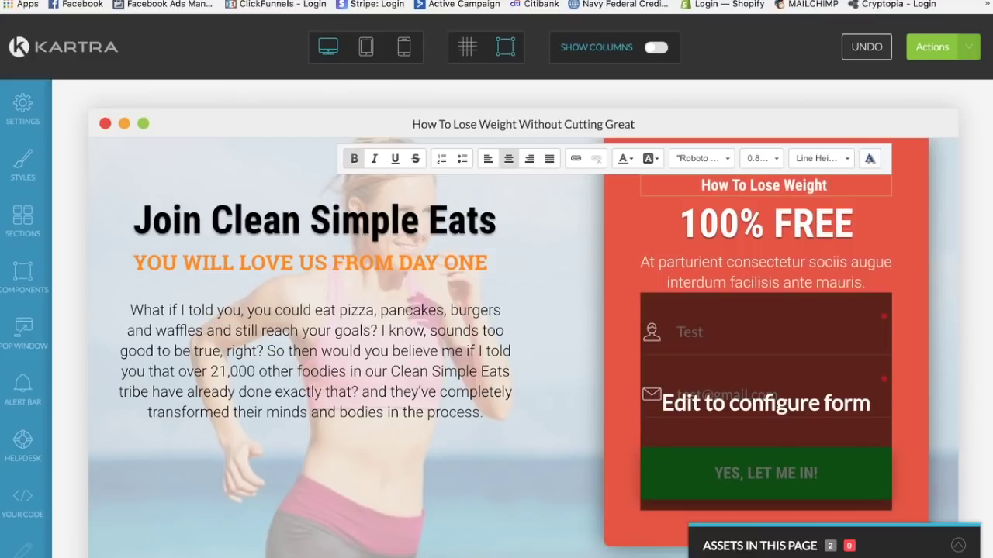
pyautogui.write('Withou')
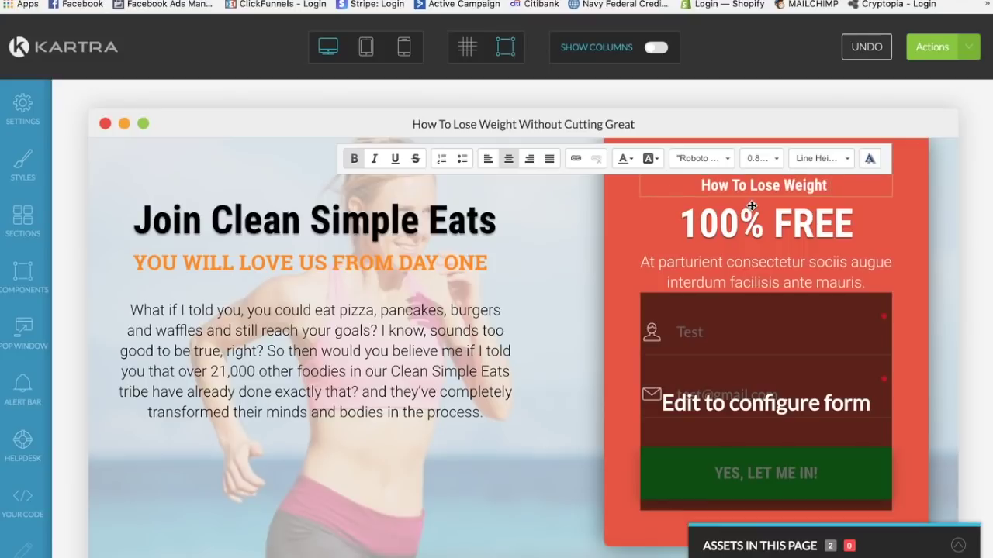
pyautogui.write('t')
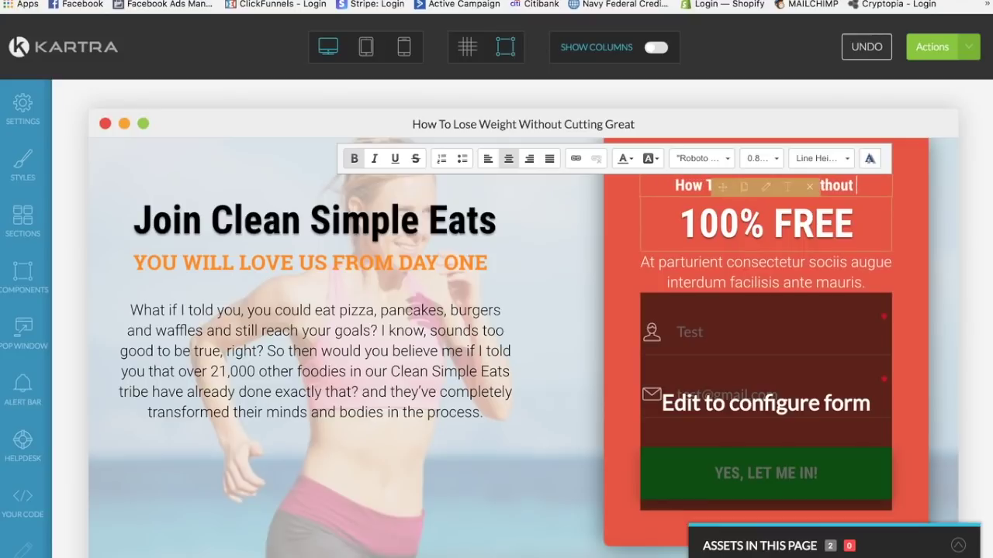
pyautogui.click(788, 230)
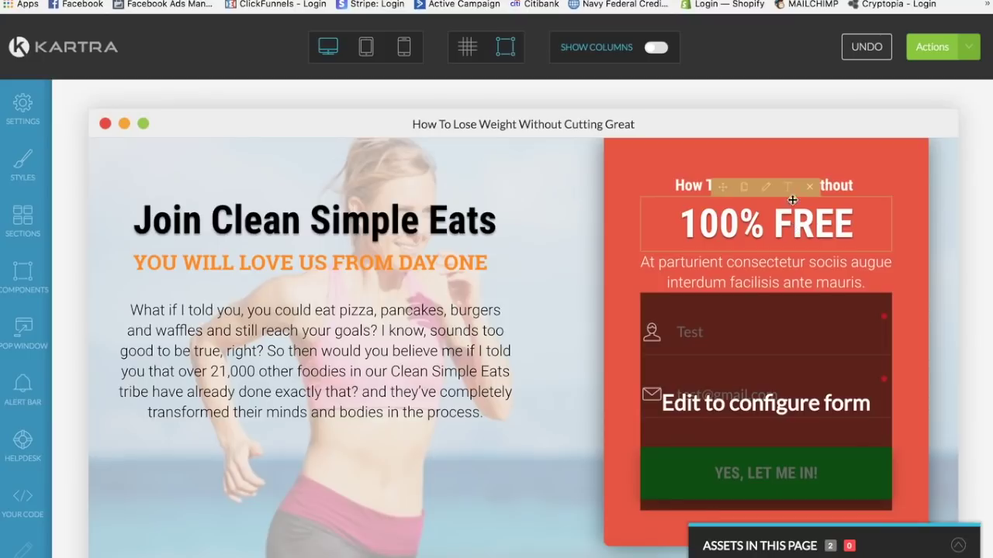
# Step: Replace the opt-in box headline "100% FREE" with "Eliminating Delicious Foods"
pyautogui.click(804, 212)
pyautogui.moveTo(851, 225); pyautogui.dragTo(679, 225)
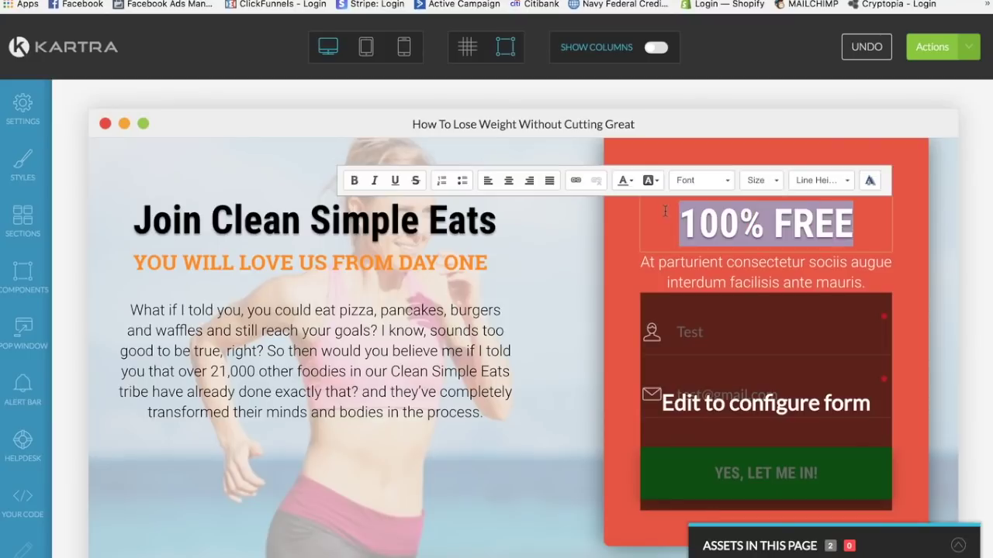
pyautogui.write('Elimis')
pyautogui.press('BackSpace')
pyautogui.write('nating Deliv')
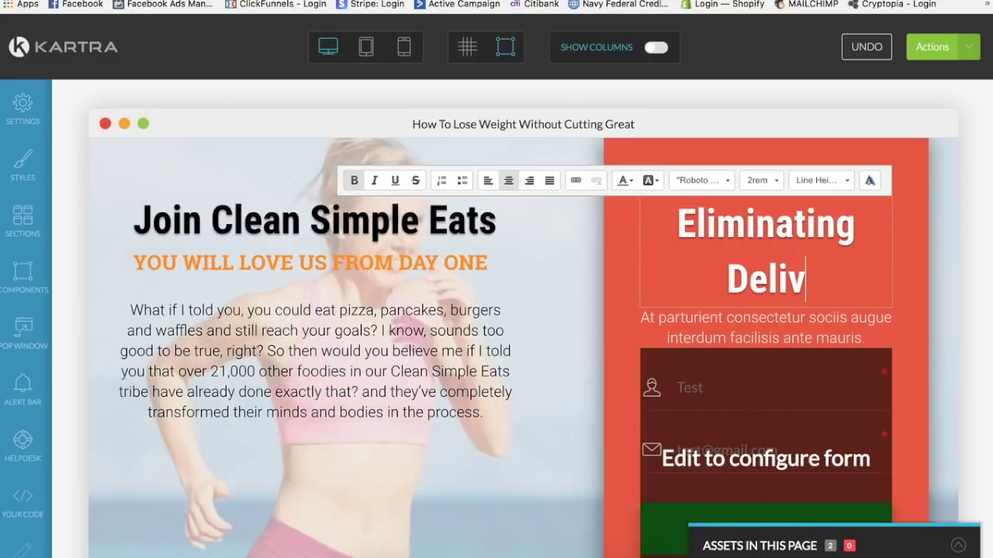
pyautogui.press('BackSpace')
pyautogui.write('cious Foods')
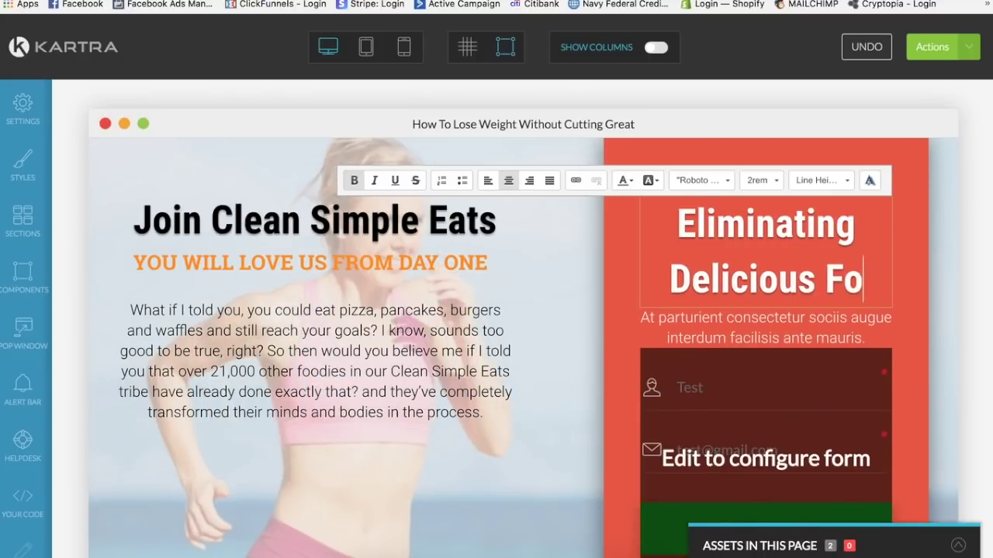
# Step: Set the font size of the headline "Eliminating Delicious Foods" to 1.4 rem and finish editing it
pyautogui.moveTo(674, 215); pyautogui.dragTo(891, 270)
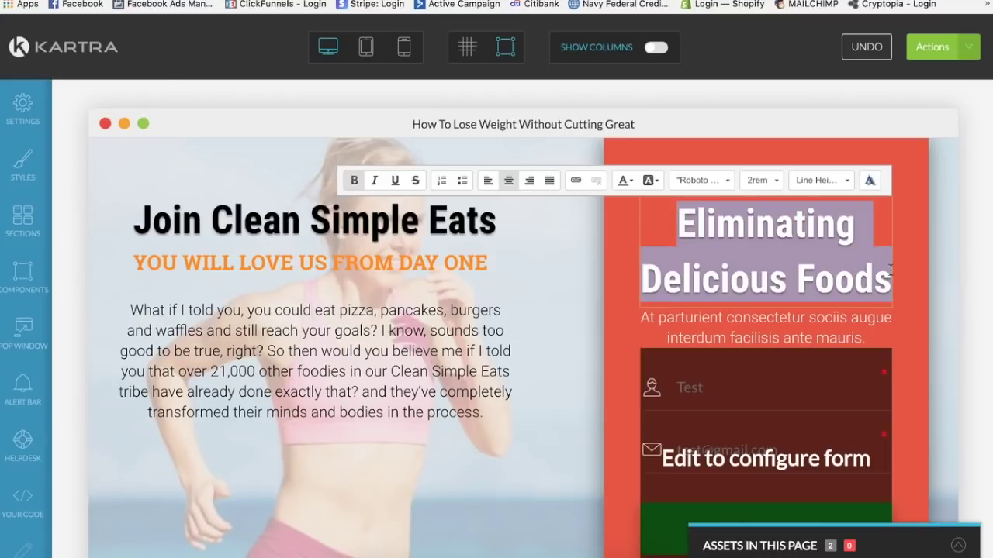
pyautogui.click(756, 181)
pyautogui.click(766, 277)
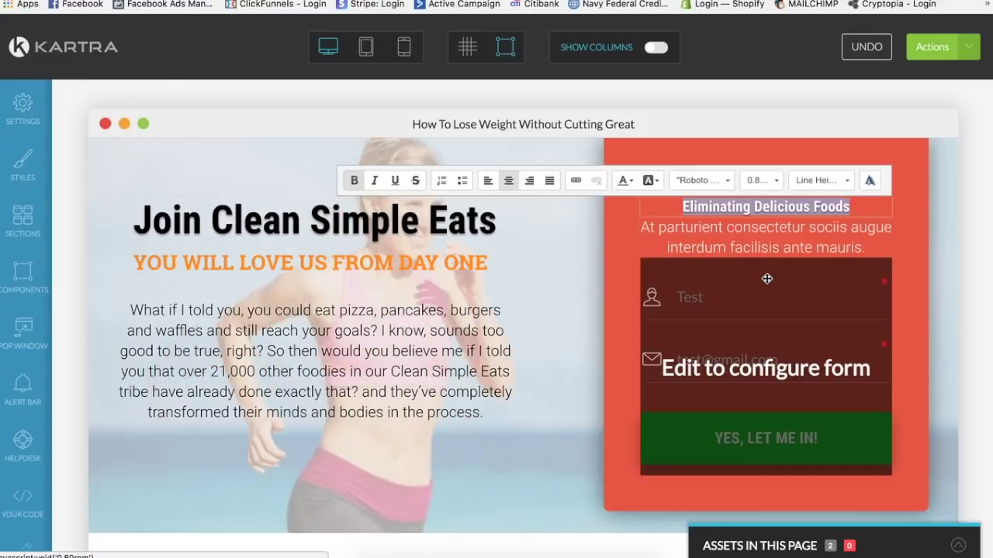
pyautogui.click(766, 181)
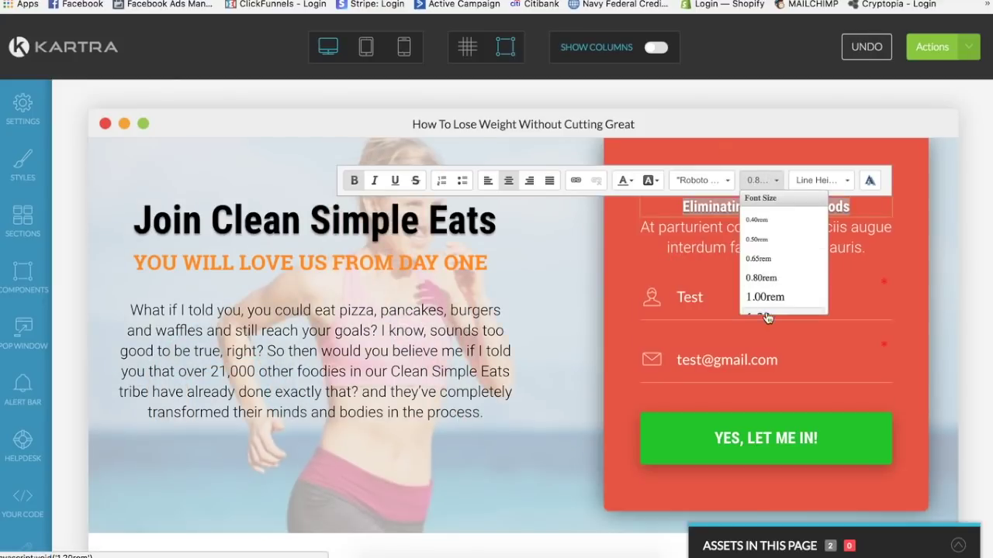
pyautogui.scroll(-2, 767, 310)
pyautogui.click(768, 291)
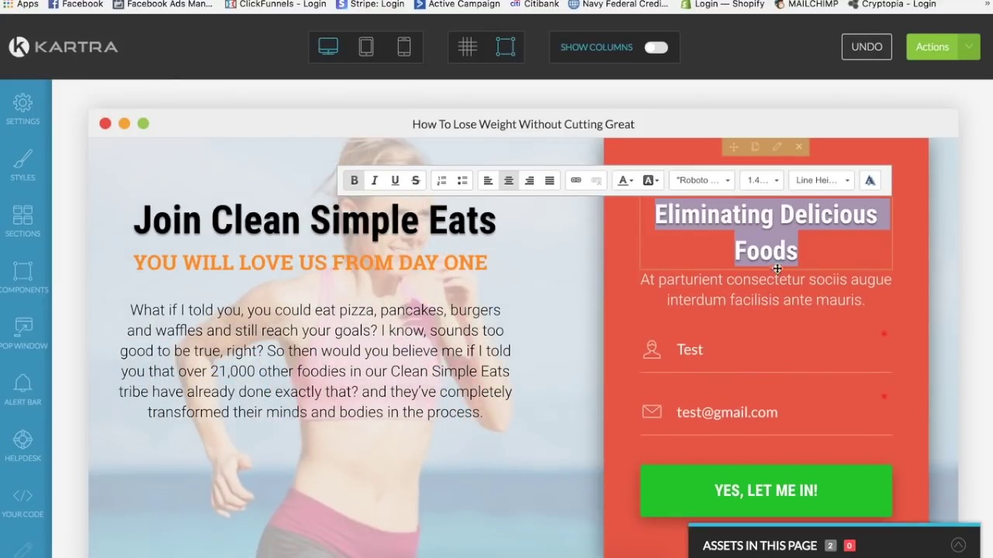
pyautogui.click(796, 284)
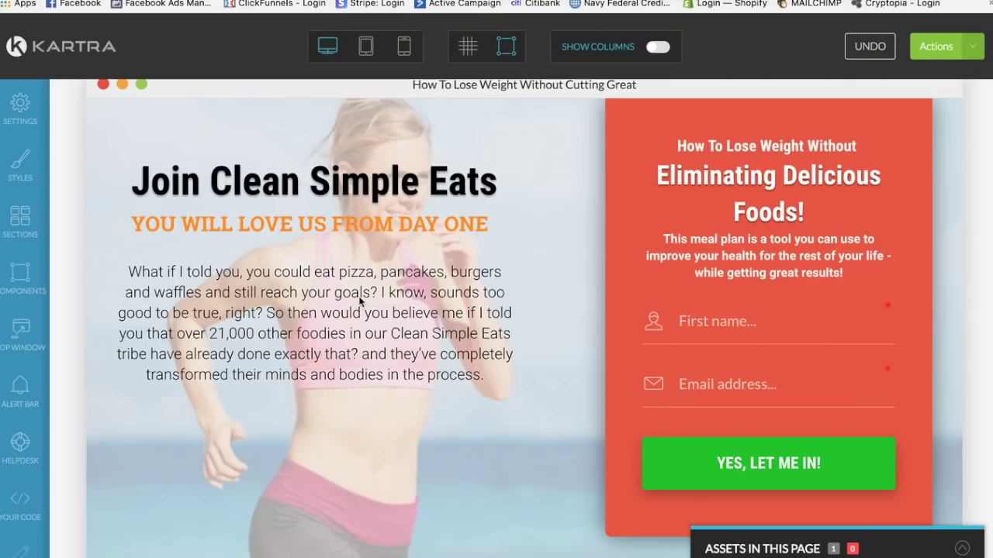
pyautogui.scroll(-3, 361, 311)
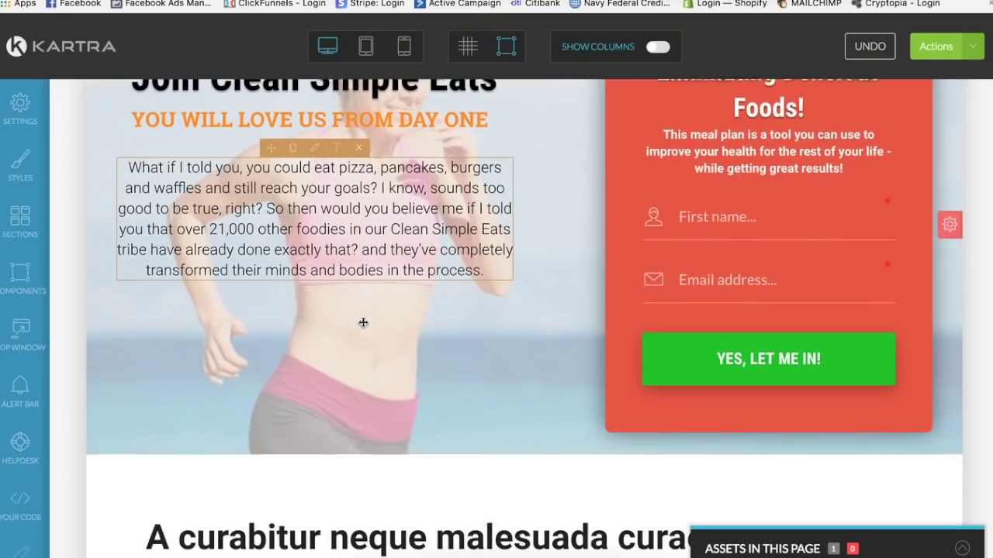
pyautogui.scroll(4, 364, 321)
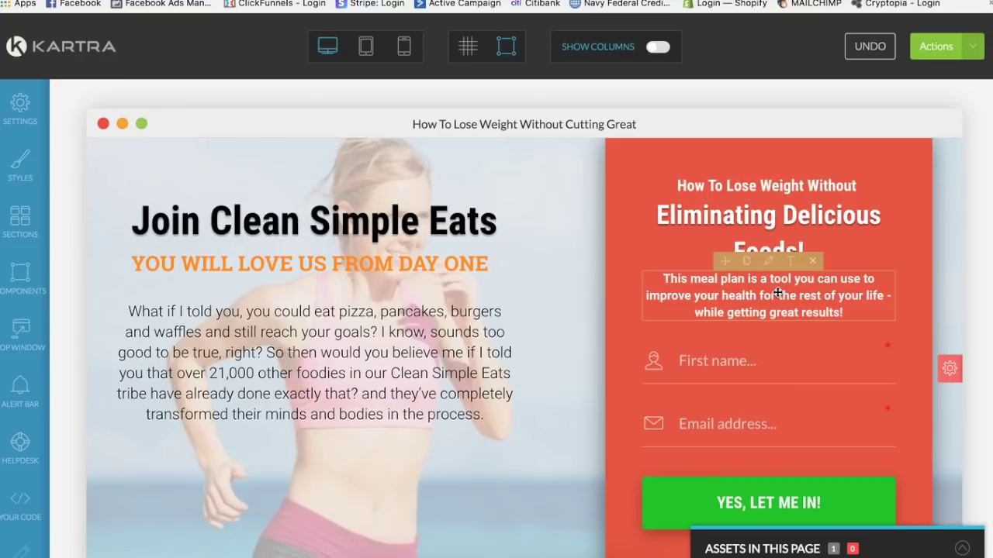
pyautogui.press('XF86AudioRaiseVolume')
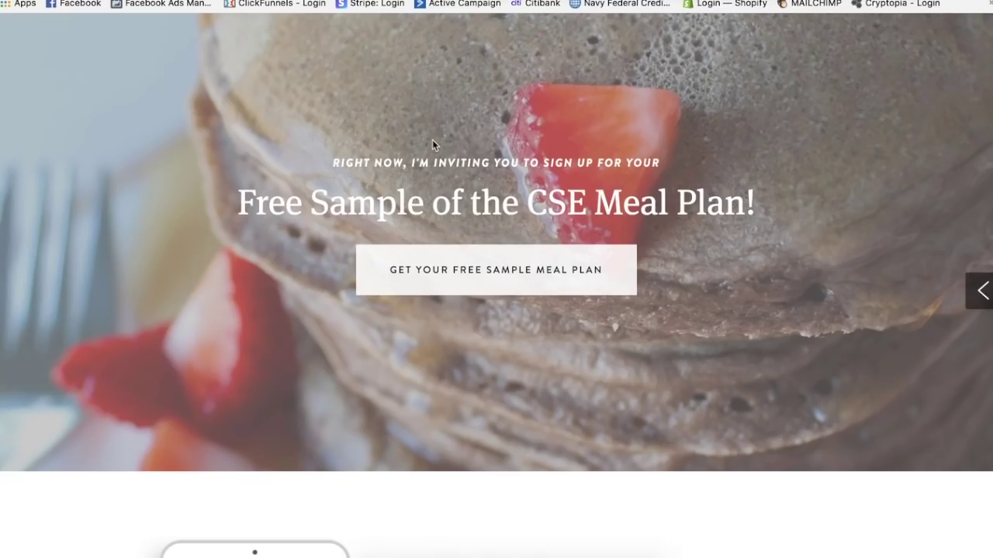
# Step: Review the Clean Simple Eats sales page and compare it with the placeholder content section below the squeeze page's opt-in area
pyautogui.scroll(8, 432, 140)
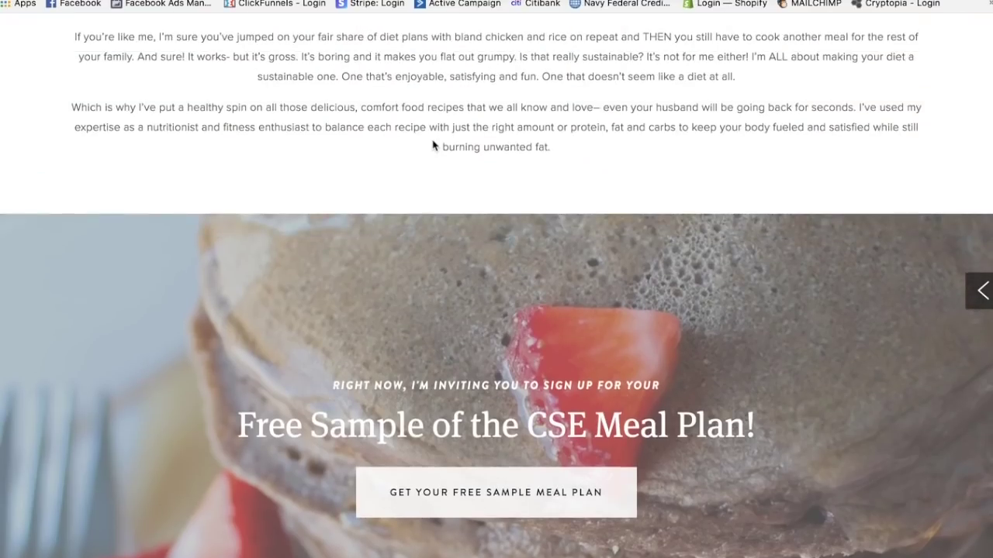
pyautogui.scroll(-3, 432, 144)
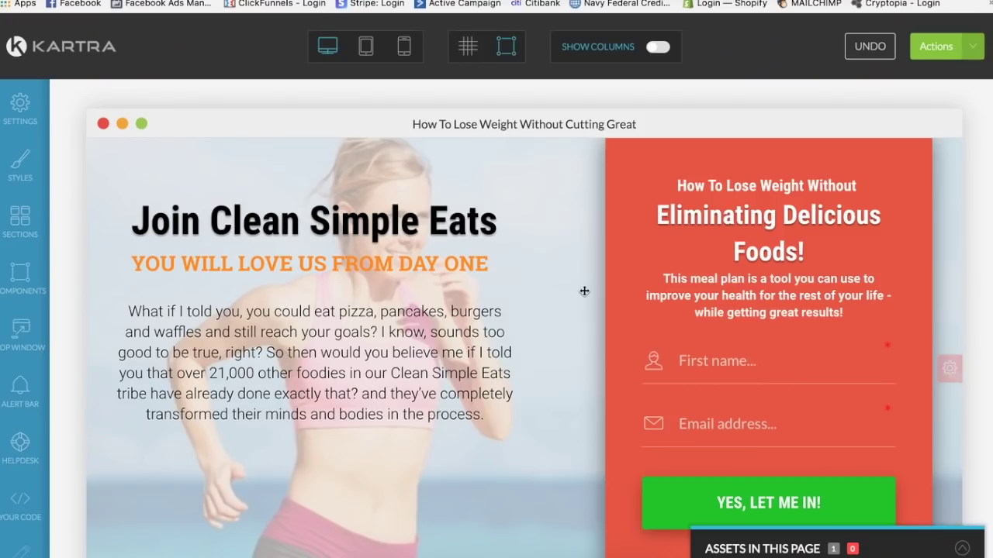
pyautogui.scroll(-3, 584, 290)
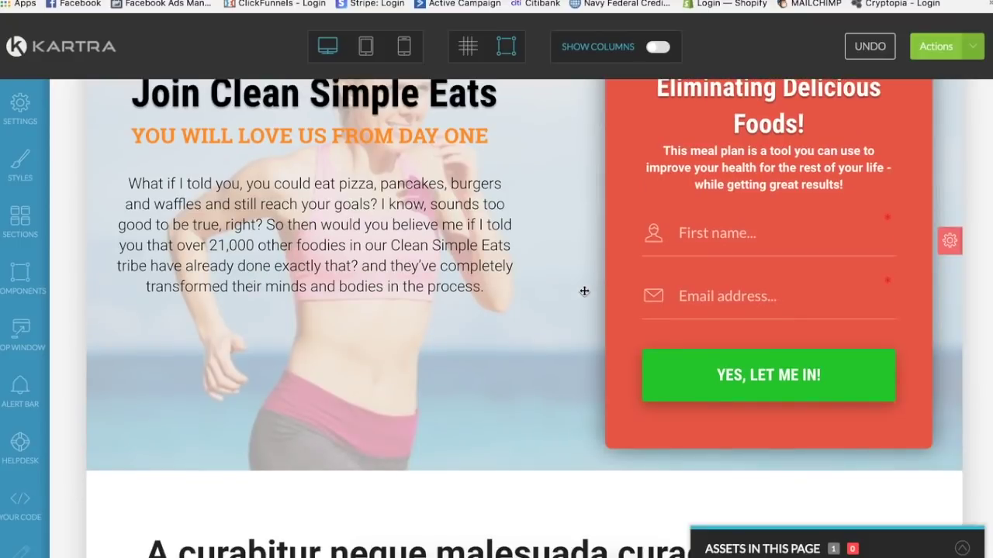
pyautogui.scroll(-5, 581, 387)
pyautogui.scroll(-1, 582, 387)
pyautogui.scroll(3, 582, 387)
pyautogui.scroll(-2, 582, 387)
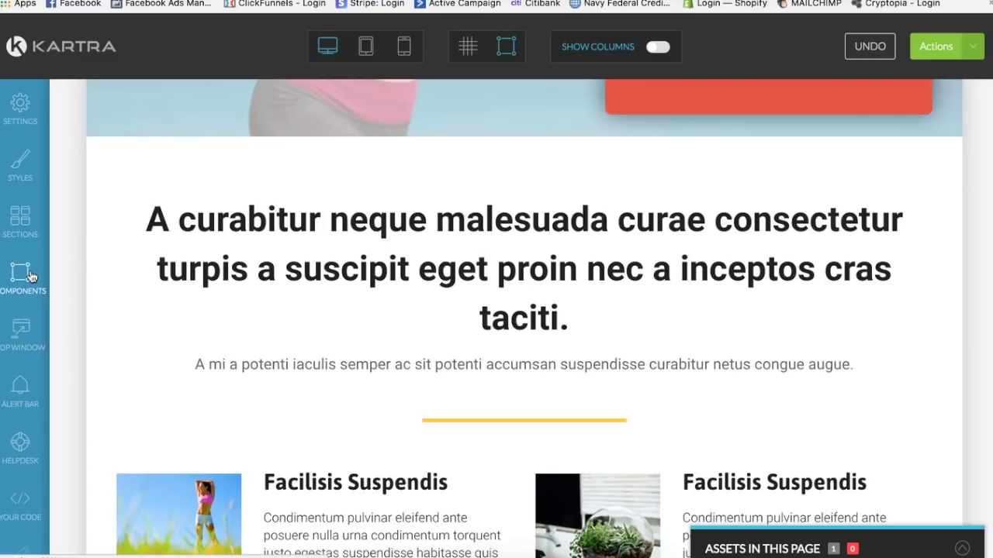
# Step: Add the content section template with the purple lightbulb card above the "A curabitur neque malesuada" section
pyautogui.click(20, 222)
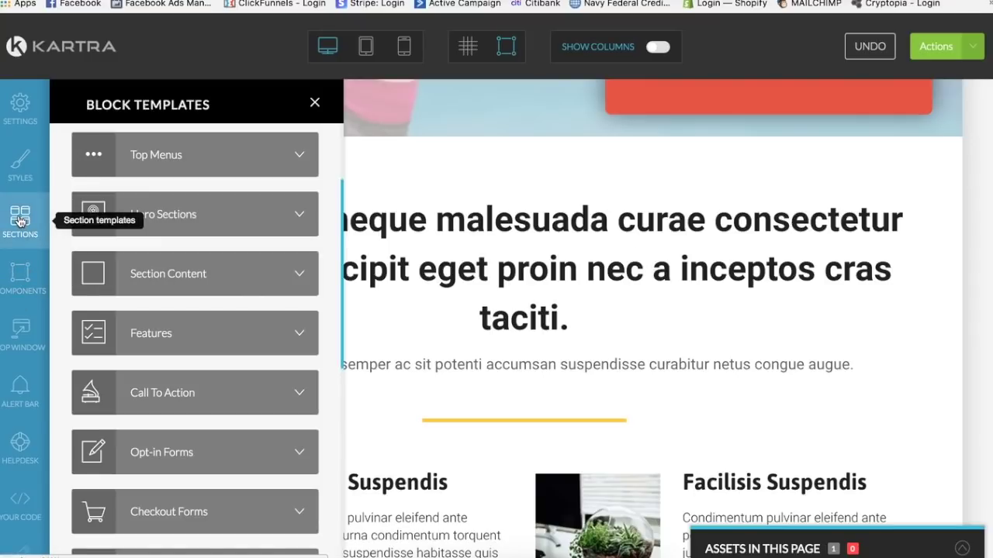
pyautogui.click(204, 259)
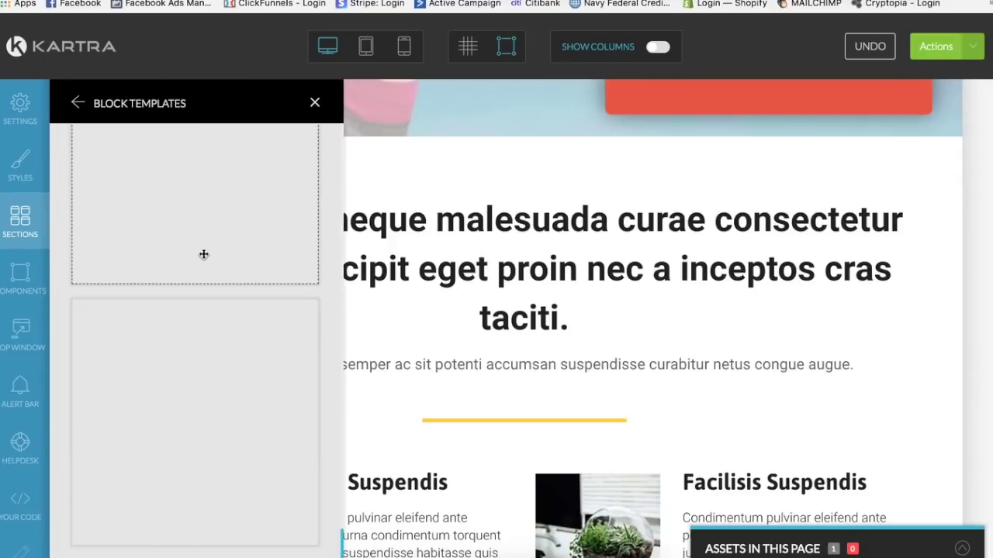
pyautogui.scroll(-15, 213, 397)
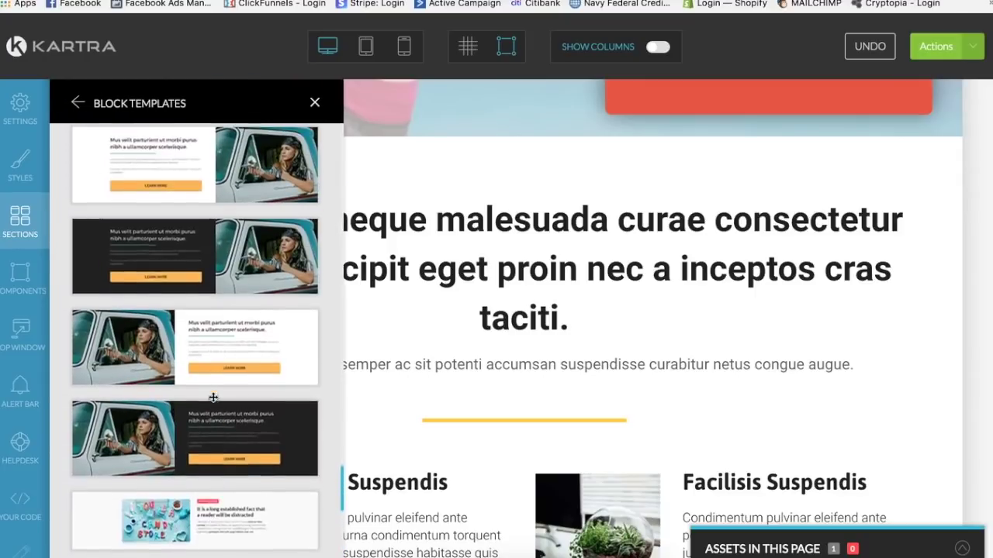
pyautogui.scroll(-5, 213, 397)
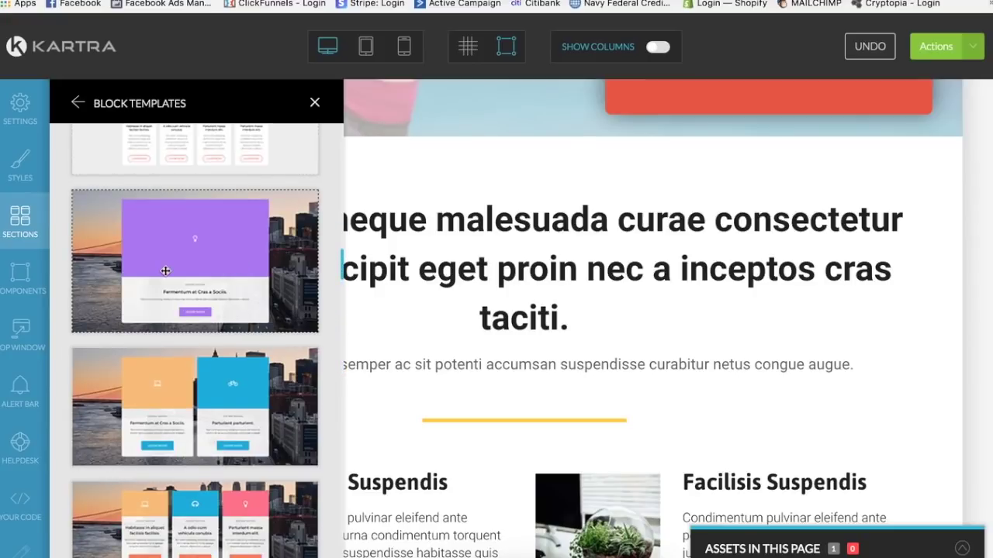
pyautogui.moveTo(366, 257); pyautogui.dragTo(523, 225)
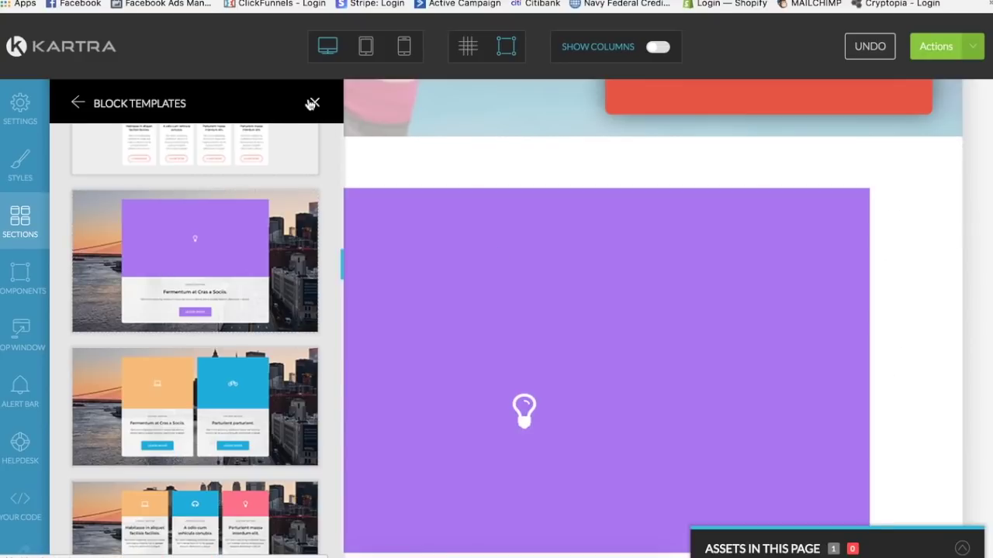
pyautogui.click(311, 104)
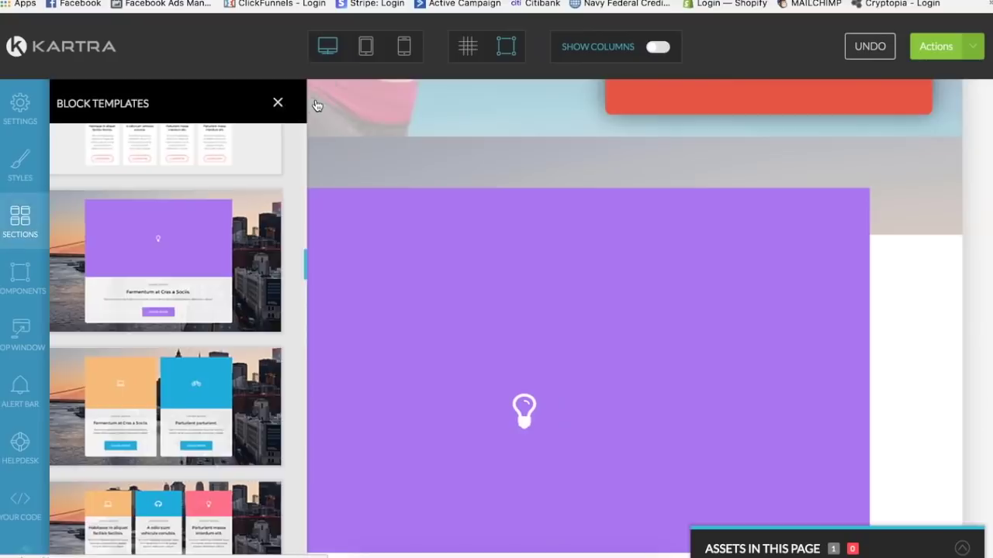
# Step: Delete the purple lightbulb card block from the page
pyautogui.scroll(-5, 773, 299)
pyautogui.scroll(3, 773, 299)
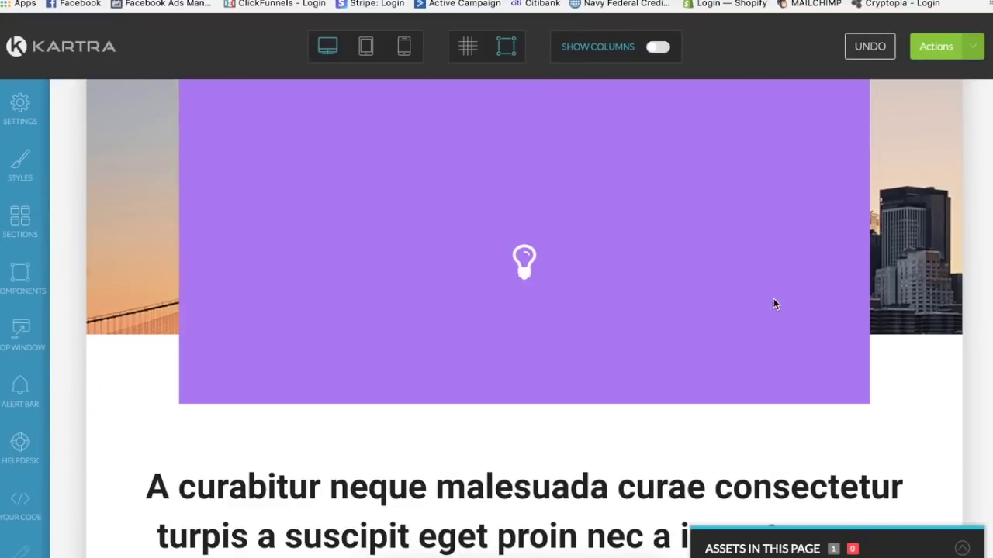
pyautogui.scroll(3, 773, 299)
pyautogui.scroll(-3, 909, 372)
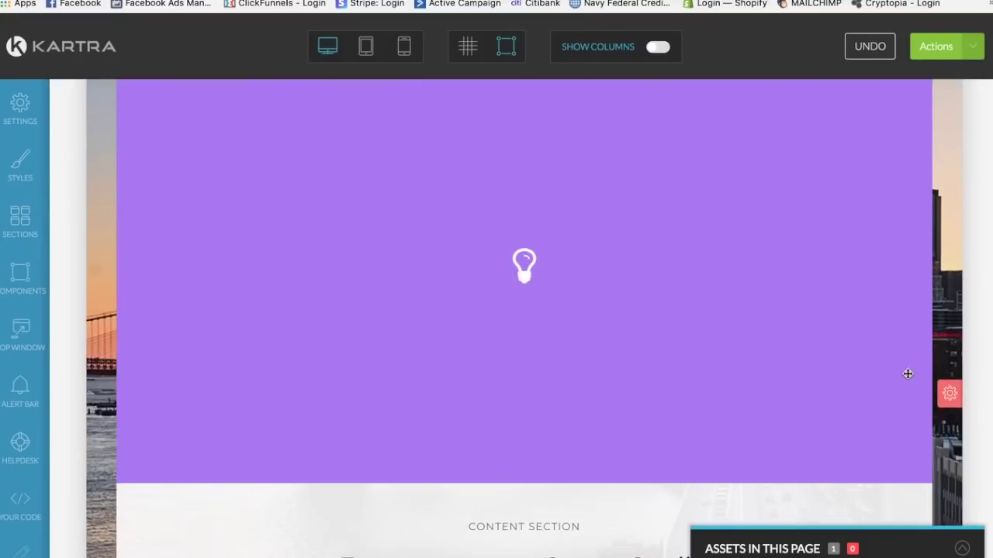
pyautogui.moveTo(949, 394)
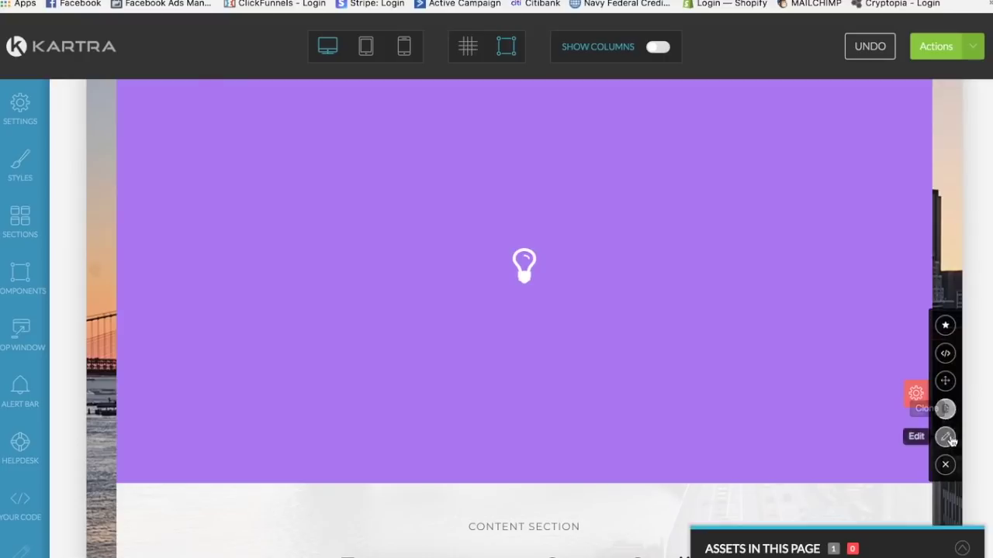
pyautogui.click(946, 469)
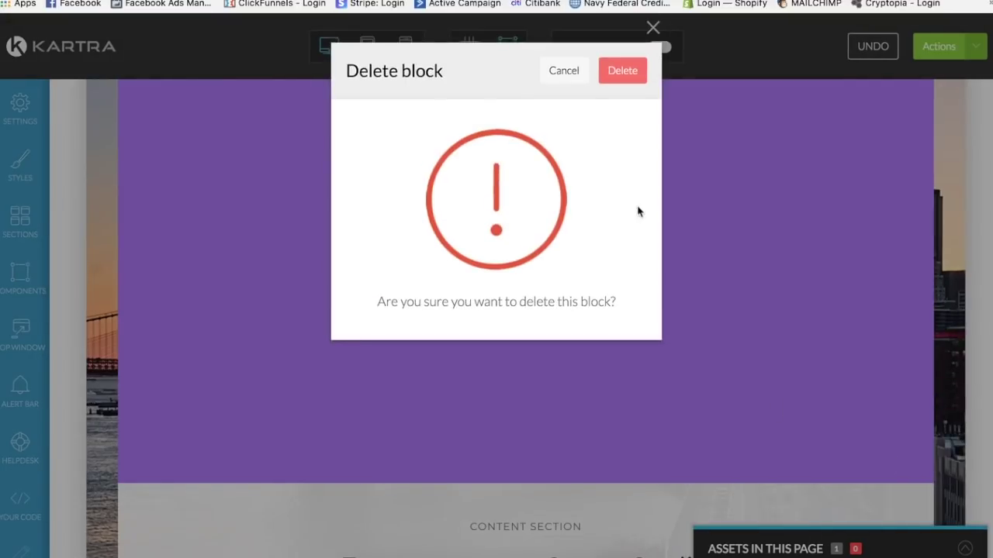
pyautogui.click(620, 70)
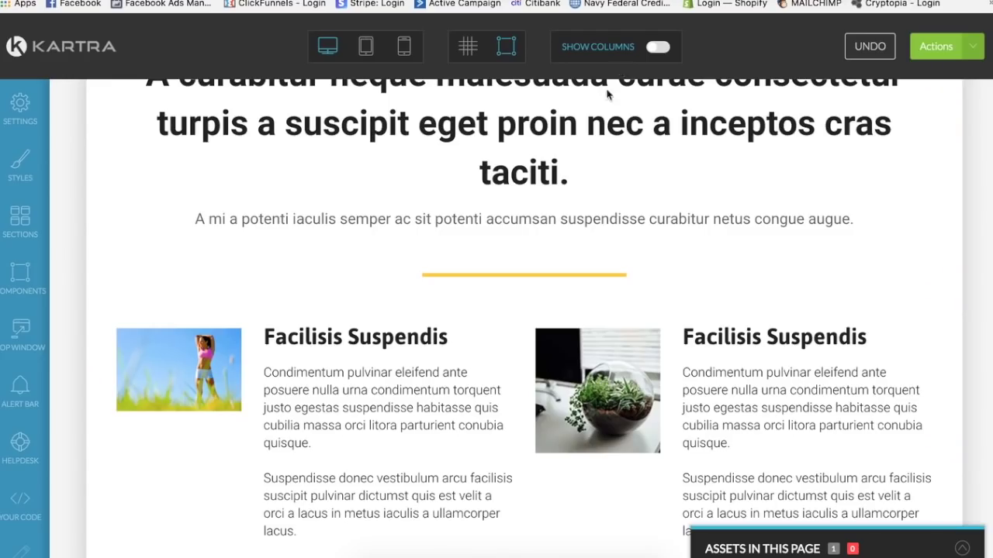
# Step: Replace the placeholder heading "A curabitur neque malesuada" with "See What Others Are Saying About Their Success!"
pyautogui.scroll(5, 586, 336)
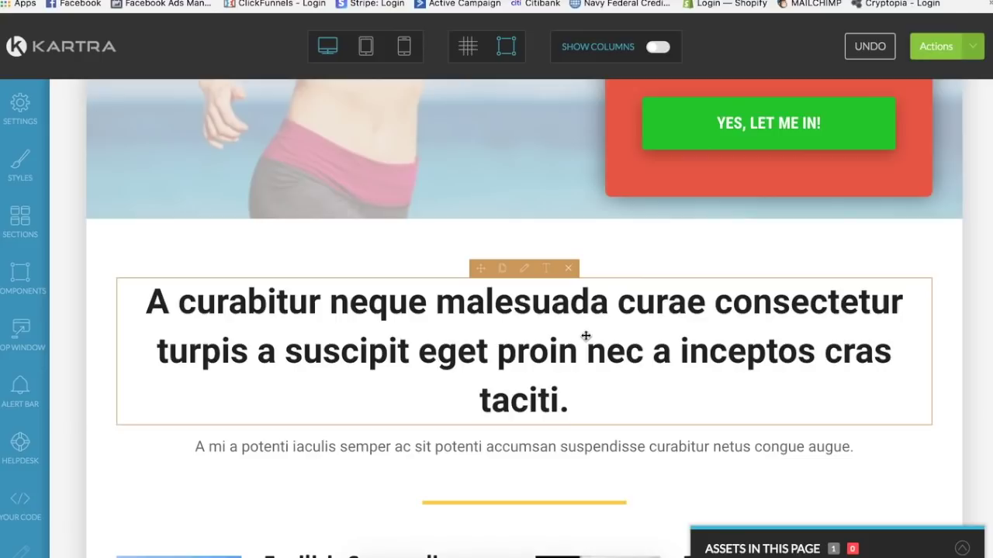
pyautogui.scroll(-5, 586, 336)
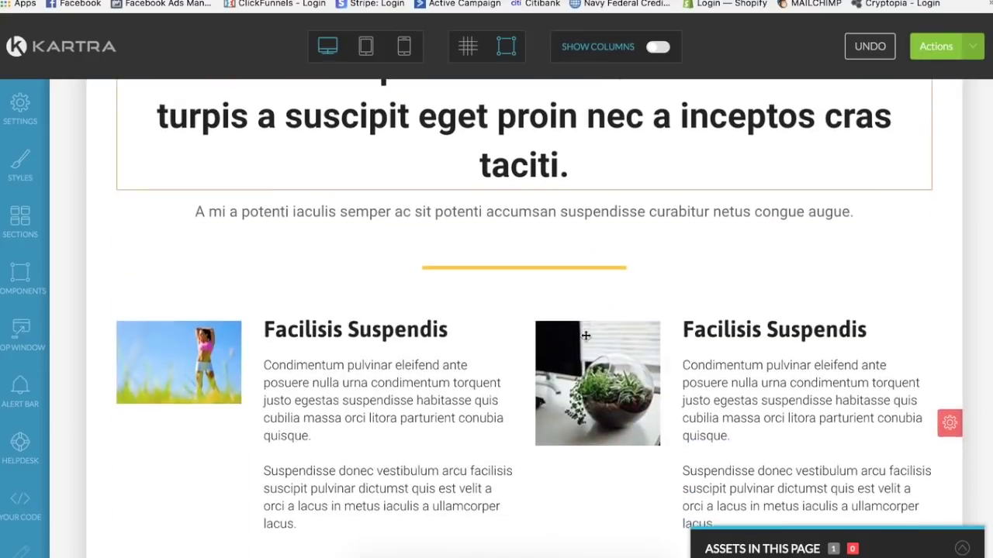
pyautogui.scroll(3, 524, 405)
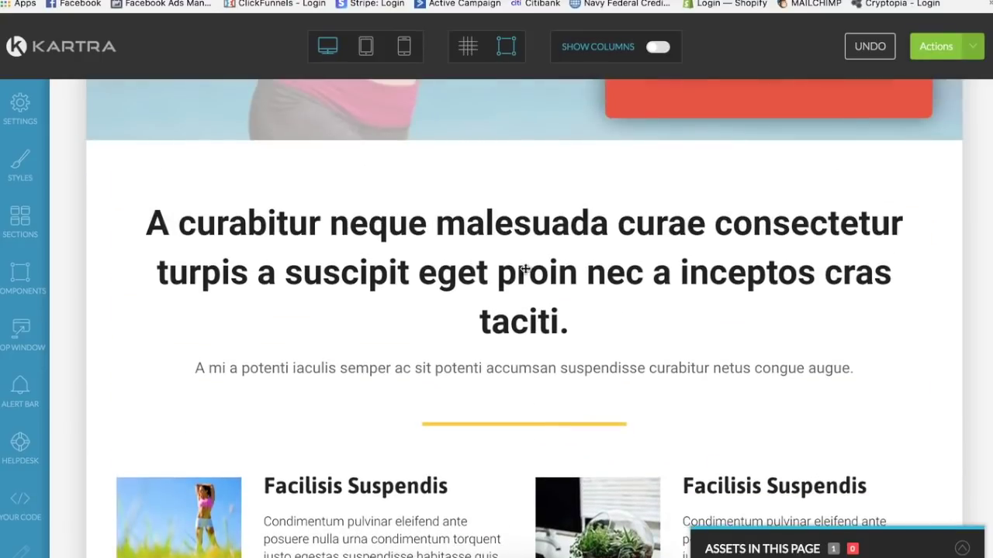
pyautogui.moveTo(525, 276)
pyautogui.click(552, 188)
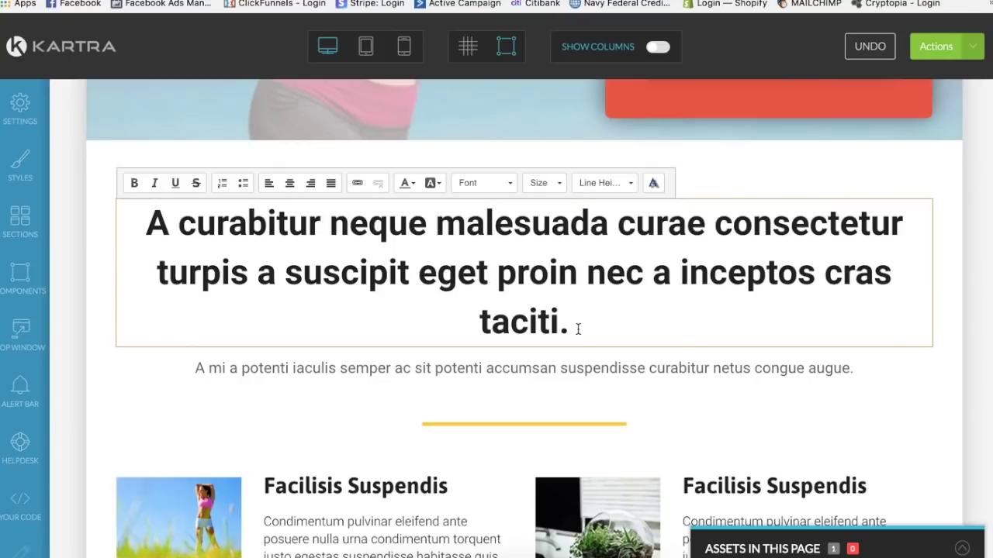
pyautogui.moveTo(574, 327); pyautogui.dragTo(100, 193)
pyautogui.write('See What other')
pyautogui.press('BackSpace')
pyautogui.press('BackSpace')
pyautogui.press('BackSpace')
pyautogui.press('BackSpace')
pyautogui.press('BackSpace')
pyautogui.write('Others a')
pyautogui.press('BackSpace')
pyautogui.write('Are ')
pyautogui.write('Saying About')
pyautogui.write(' Thier')
pyautogui.press('BackSpace')
pyautogui.press('BackSpace')
pyautogui.press('BackSpace')
pyautogui.write('eir Success!')
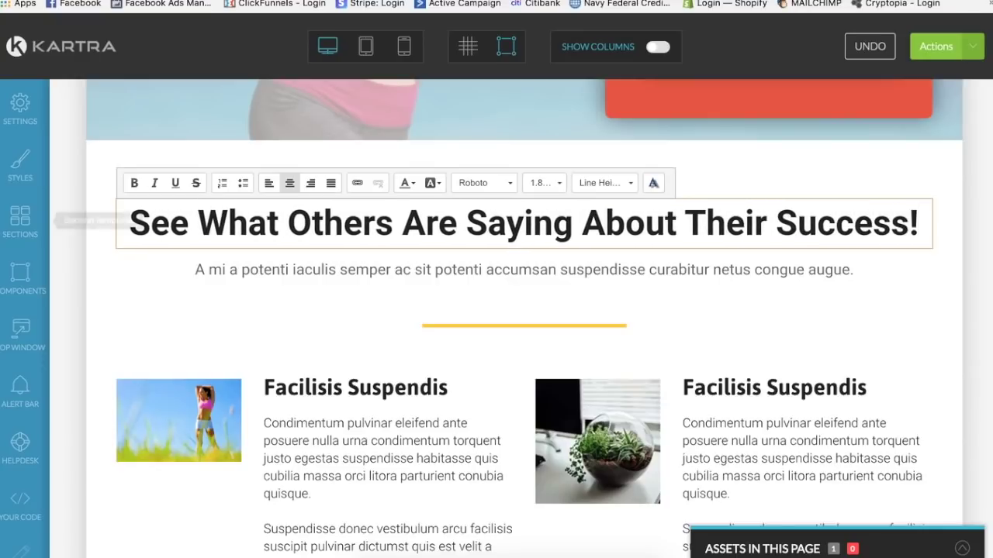
# Step: Replace the placeholder line "A mi a potenti iaculis" below the heading with "See Below...." and finish editing it
pyautogui.moveTo(411, 271)
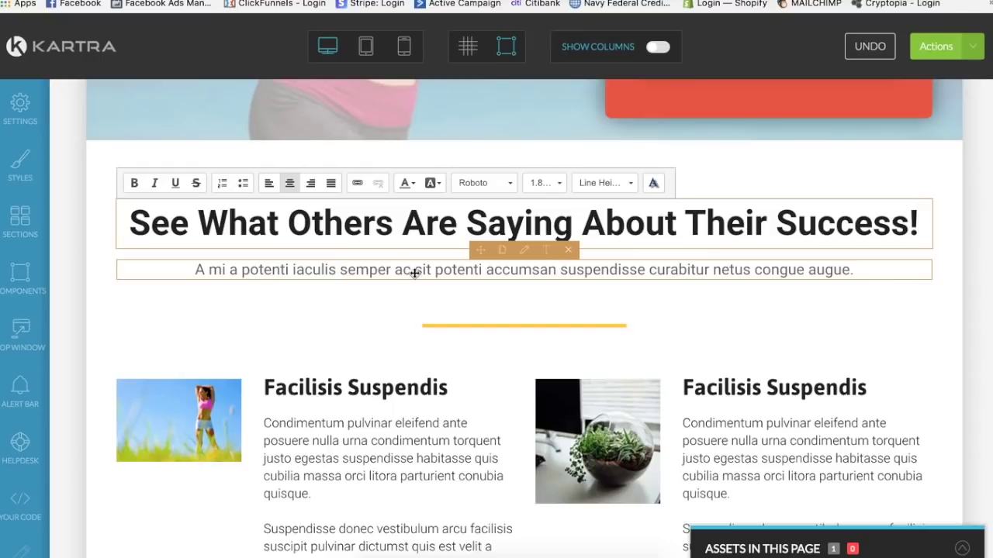
pyautogui.click(548, 269)
pyautogui.hotkey('ctrl', 'a')
pyautogui.write('See Below')
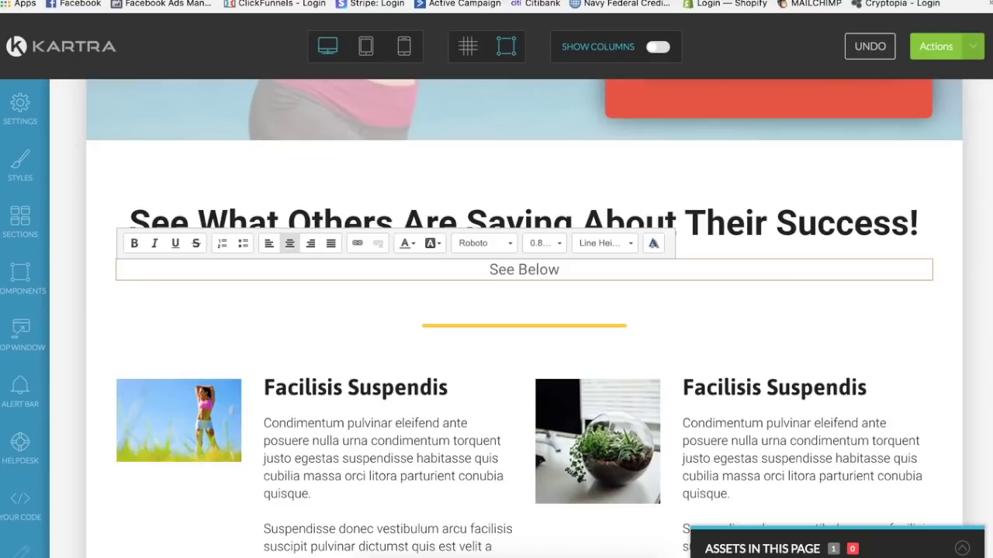
pyautogui.write('....')
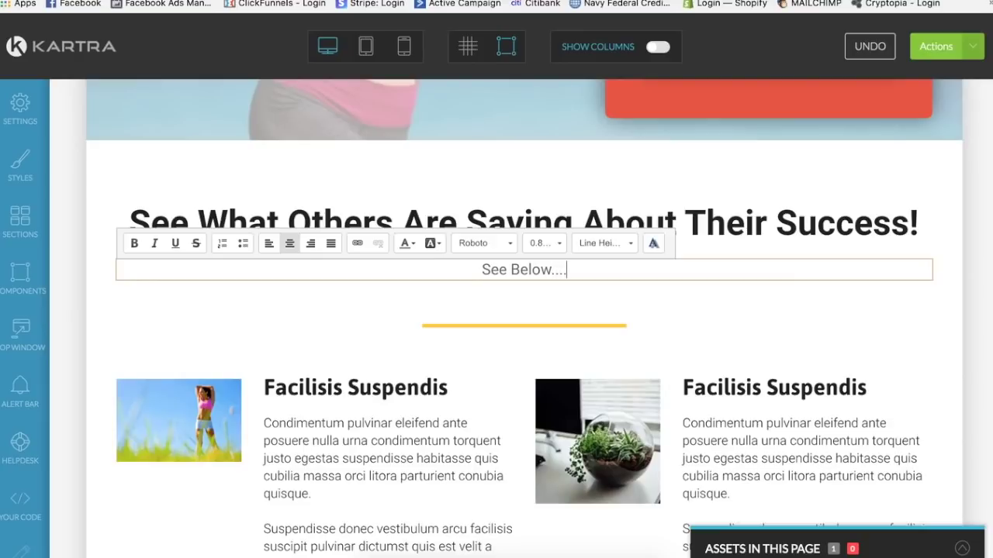
pyautogui.click(536, 249)
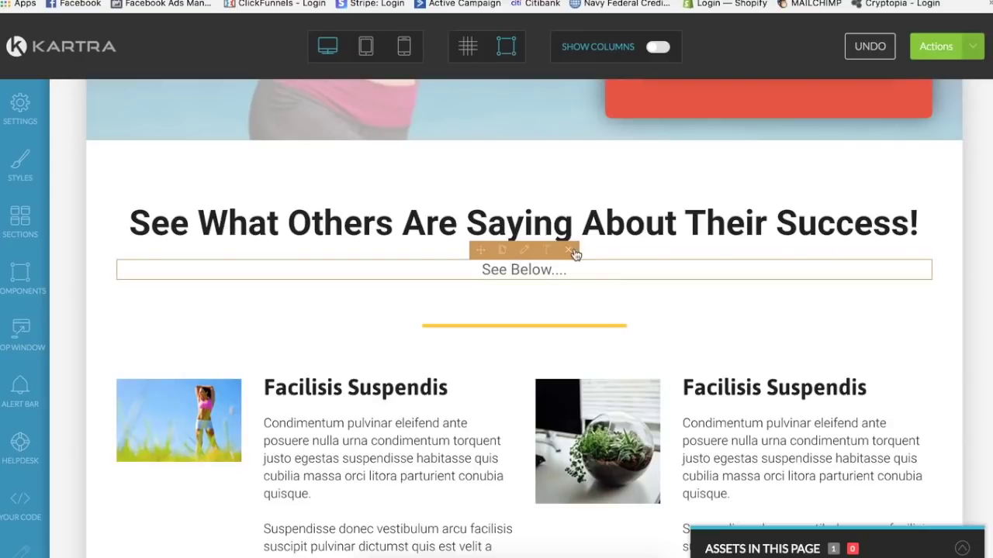
# Step: Delete the text line directly below the "See What Others Are Saying About Their Success!" heading
pyautogui.click(570, 245)
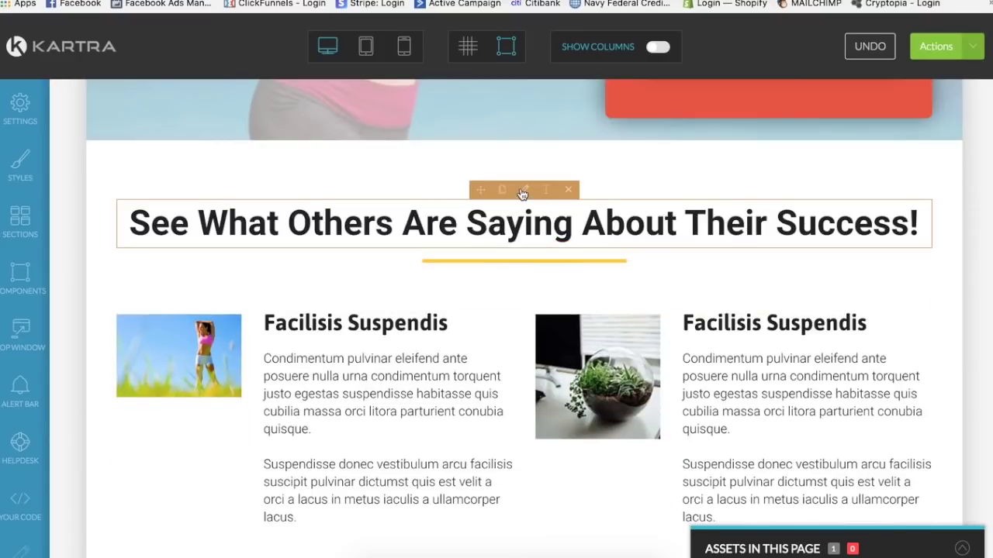
# Step: Set the bottom margin of the "See What Others Are Saying About Their Success!" heading to 0 px and apply it
pyautogui.click(527, 192)
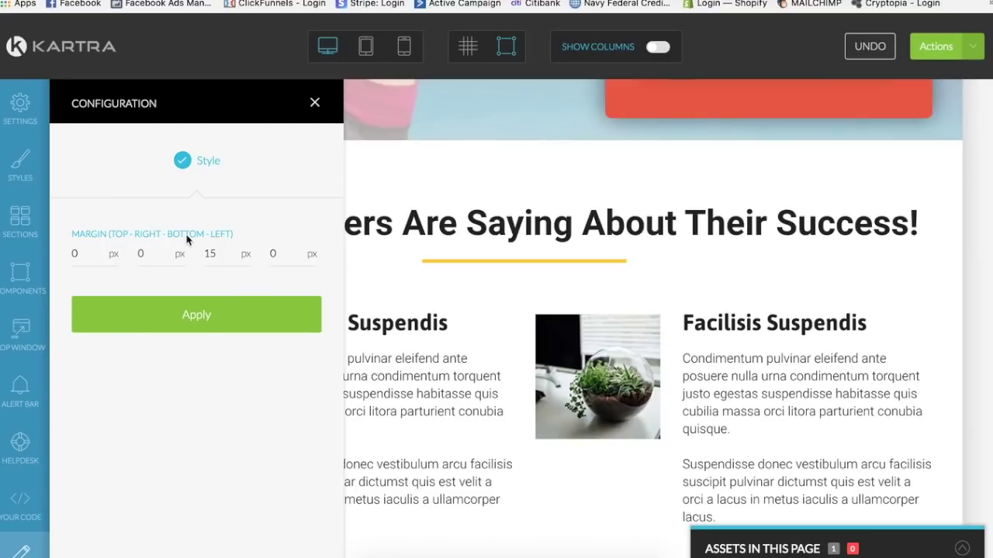
pyautogui.doubleClick(216, 257)
pyautogui.write('0')
pyautogui.click(192, 320)
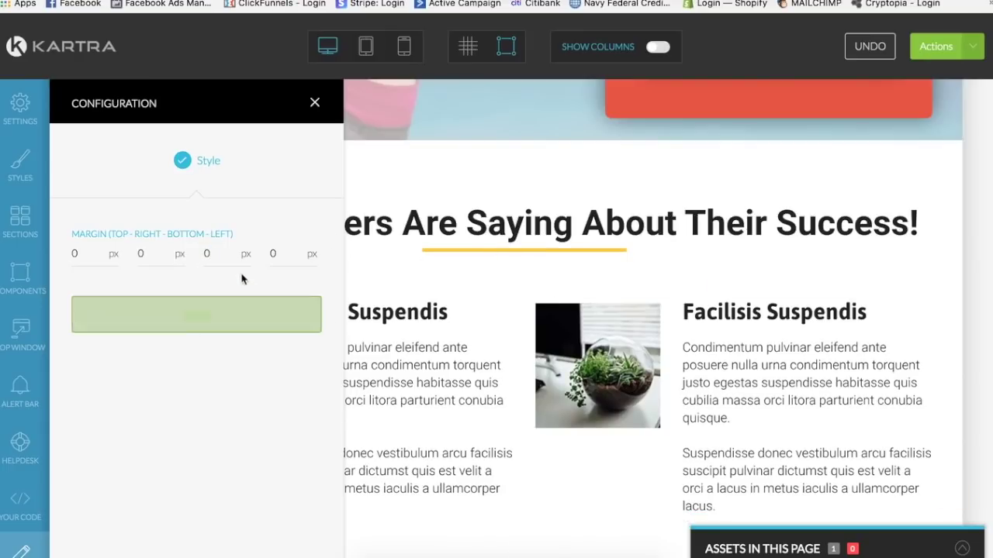
# Step: Set the heading's bottom margin back to 15 px, apply it and close the configuration
pyautogui.doubleClick(203, 262)
pyautogui.write('15')
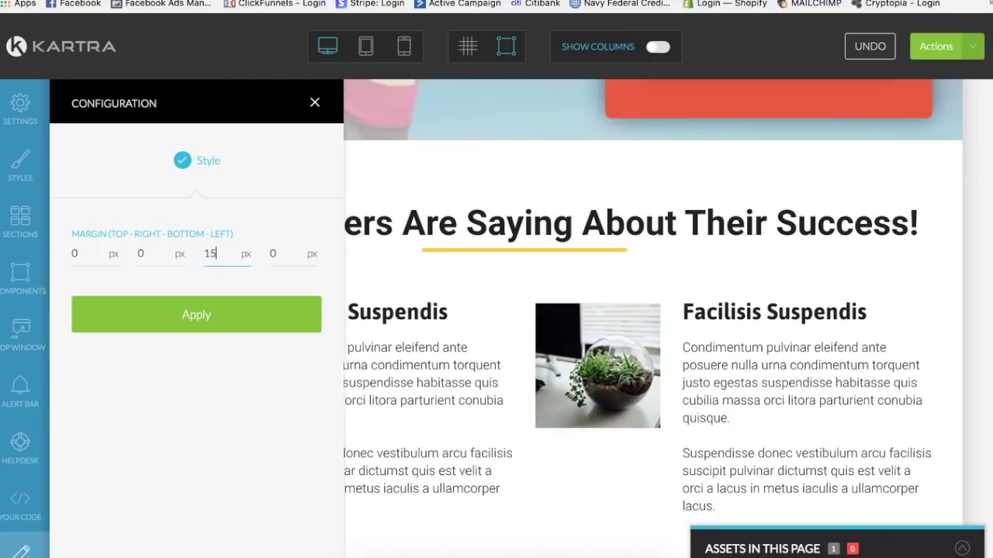
pyautogui.click(200, 316)
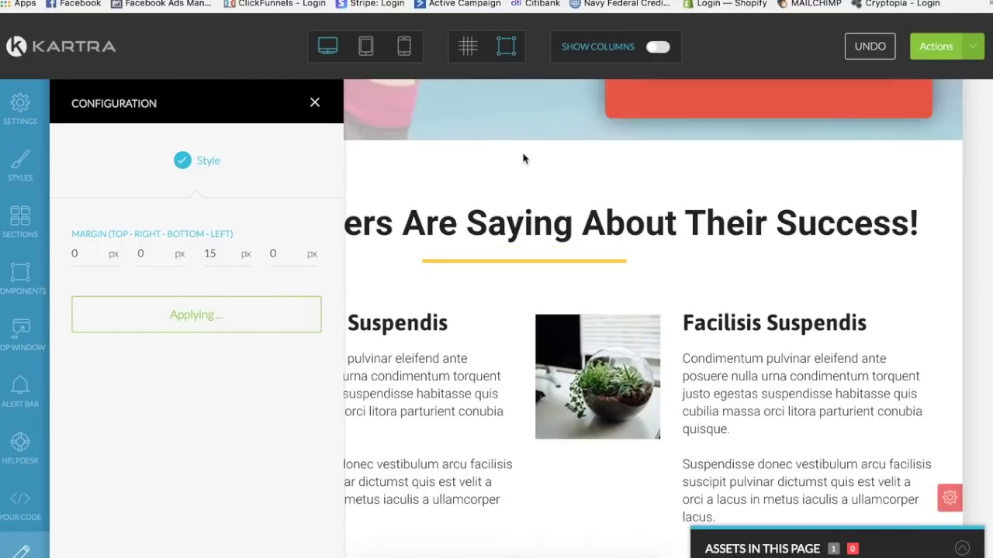
pyautogui.click(314, 102)
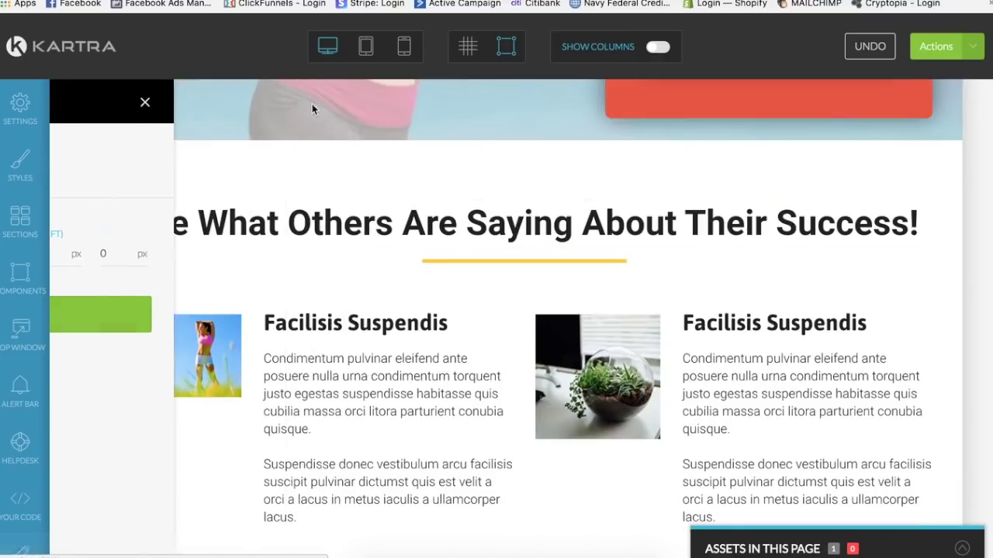
pyautogui.scroll(10, 522, 329)
pyautogui.scroll(-1, 523, 329)
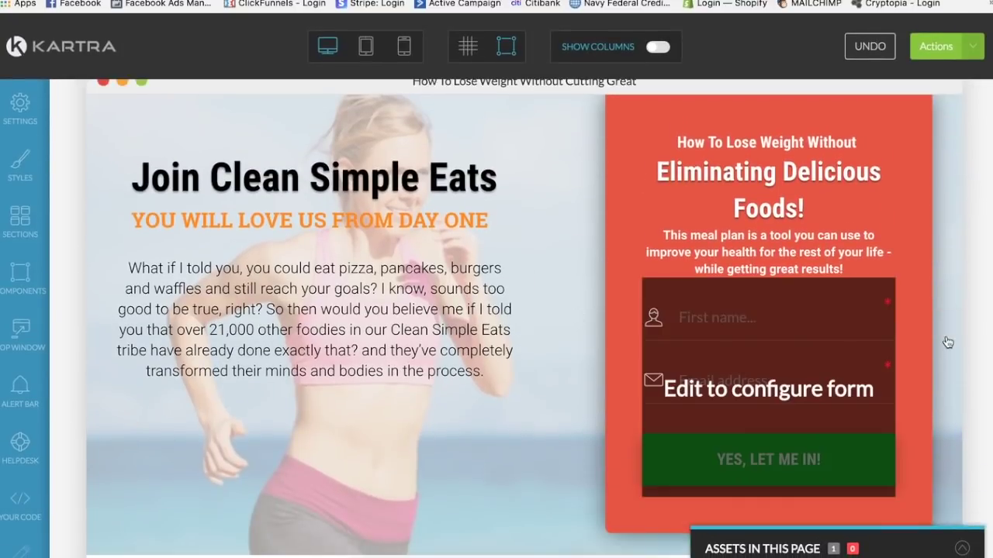
pyautogui.moveTo(945, 326)
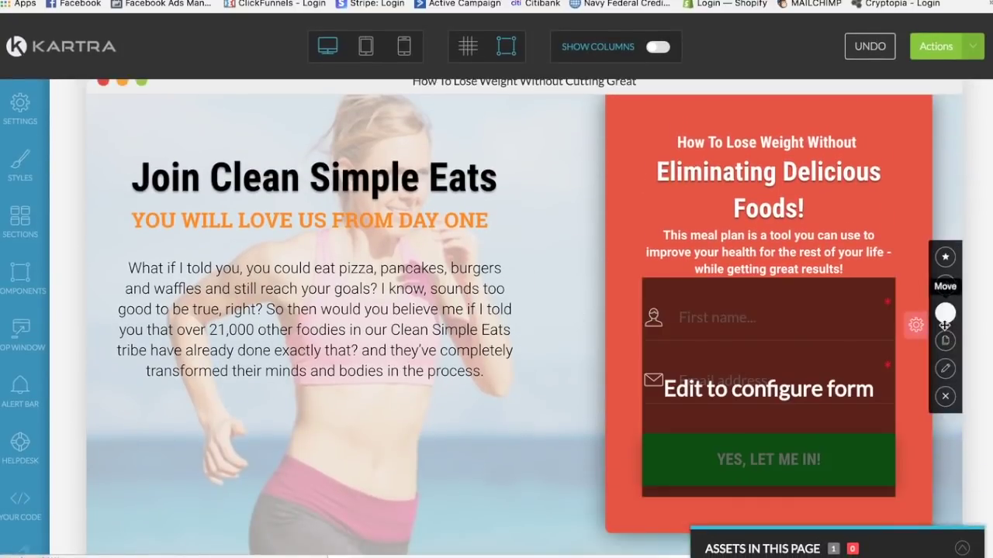
pyautogui.click(945, 369)
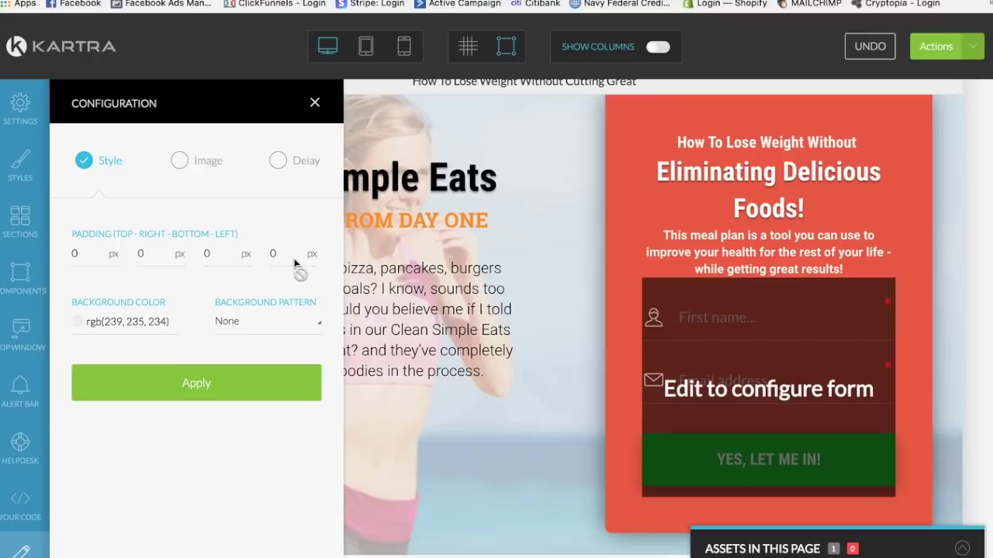
pyautogui.click(314, 103)
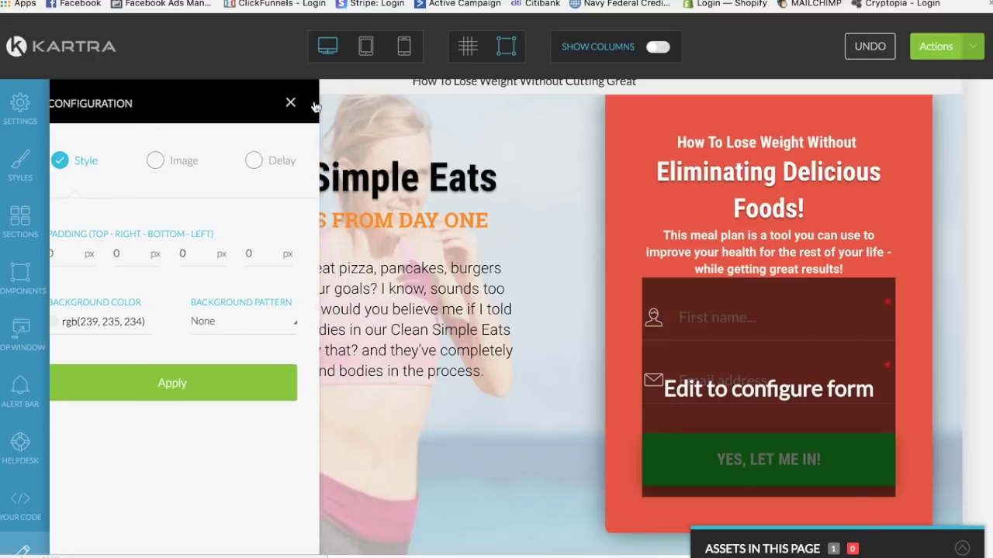
pyautogui.scroll(-5, 435, 271)
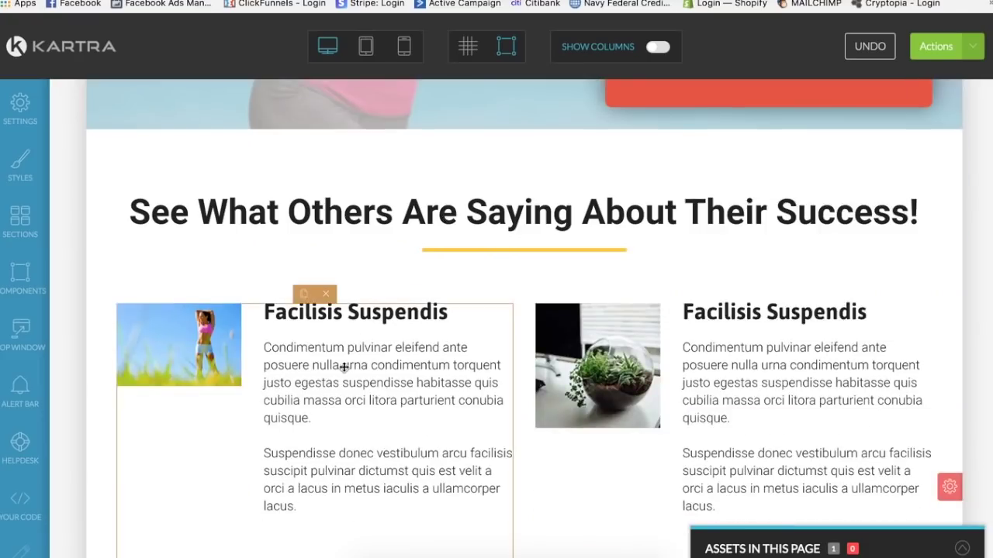
# Step: Replace the first testimonial's heading "Facilisis Suspendis" with a customer's first name and last initial
pyautogui.scroll(-1, 316, 380)
pyautogui.scroll(2, 314, 372)
pyautogui.scroll(-1, 326, 361)
pyautogui.scroll(-2, 341, 365)
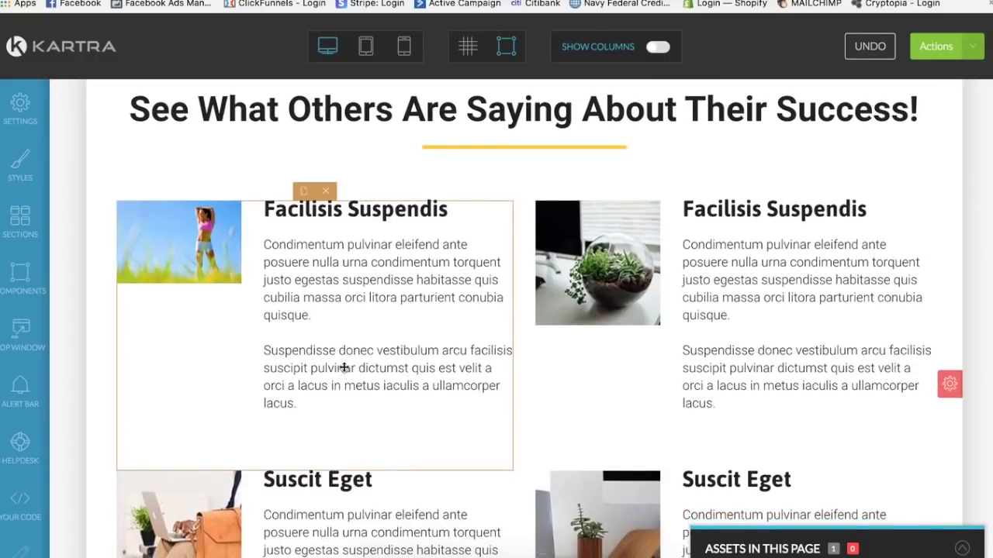
pyautogui.scroll(1, 344, 370)
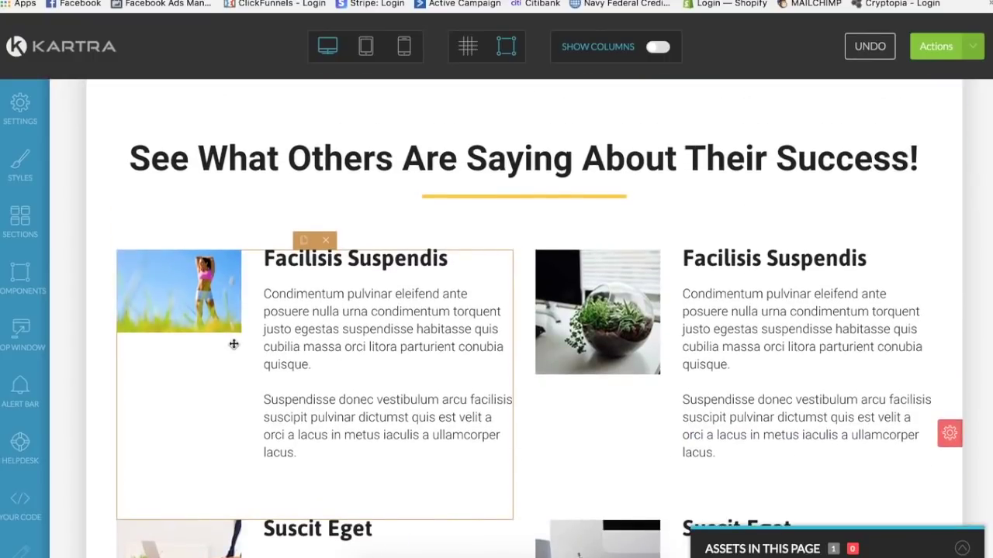
pyautogui.scroll(-2, 414, 403)
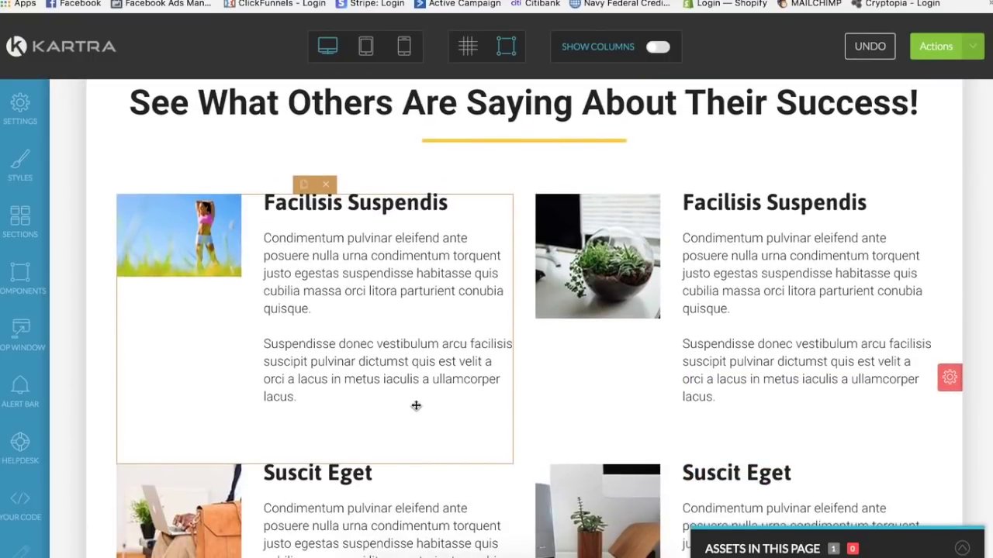
pyautogui.scroll(-3, 421, 408)
pyautogui.scroll(3, 422, 407)
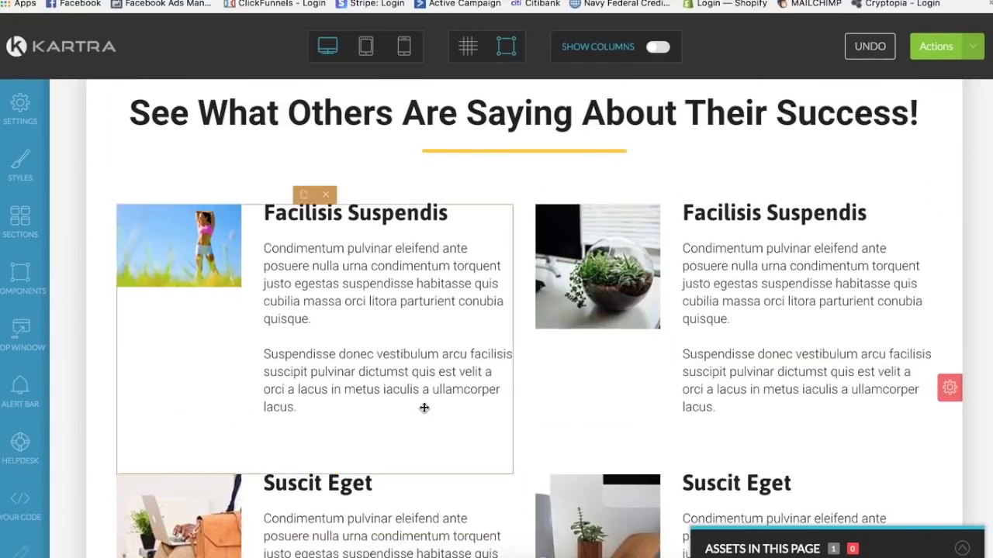
pyautogui.click(328, 216)
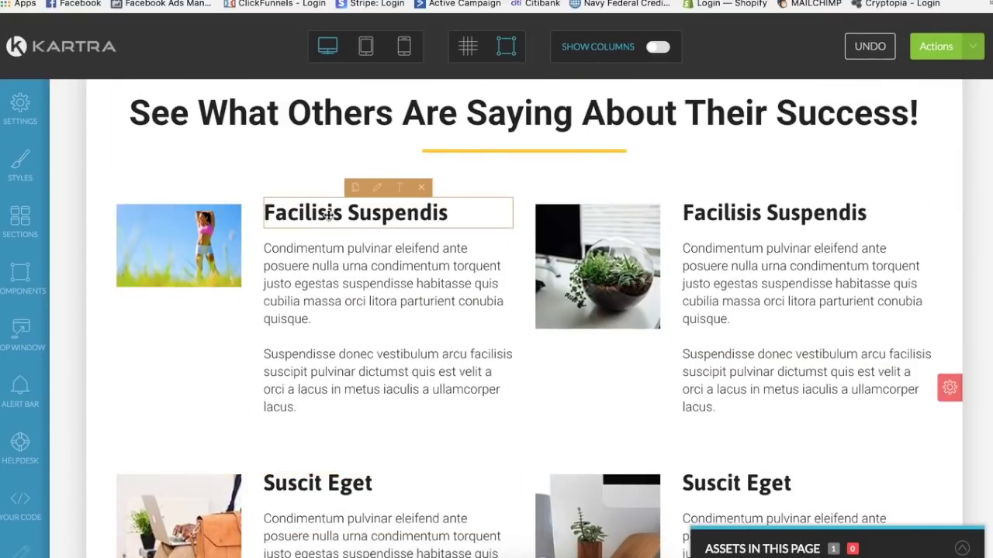
pyautogui.click(407, 191)
pyautogui.moveTo(448, 213); pyautogui.dragTo(264, 212)
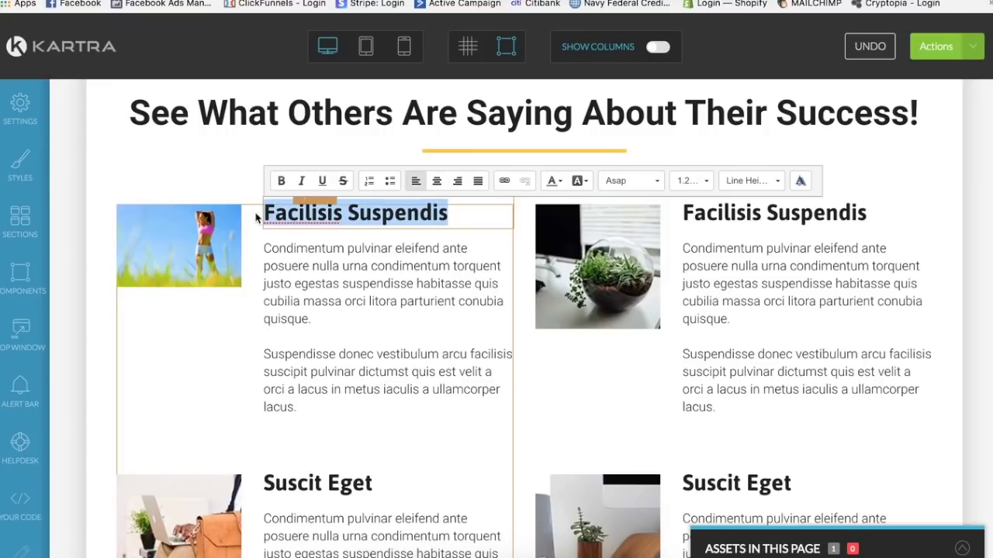
pyautogui.write('Karla')
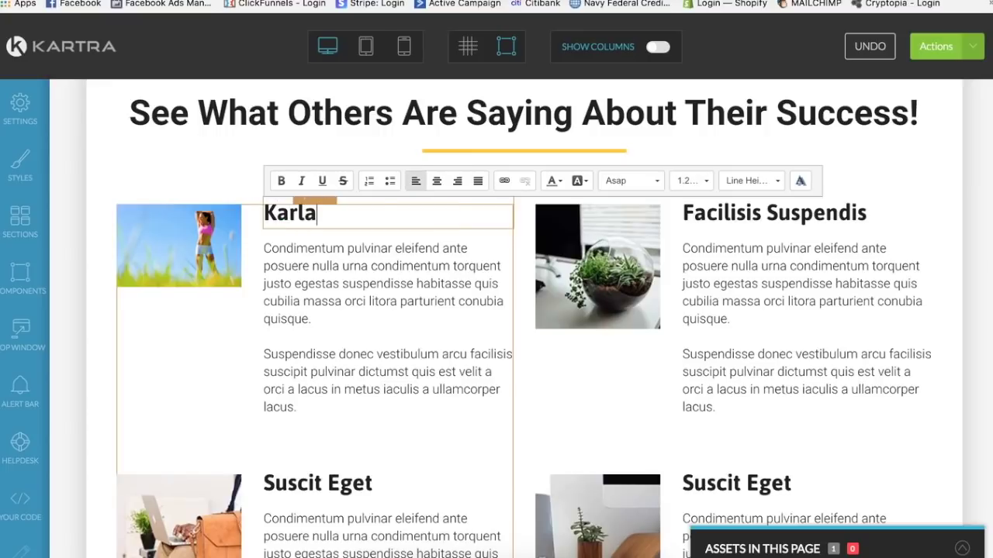
pyautogui.write(' H')
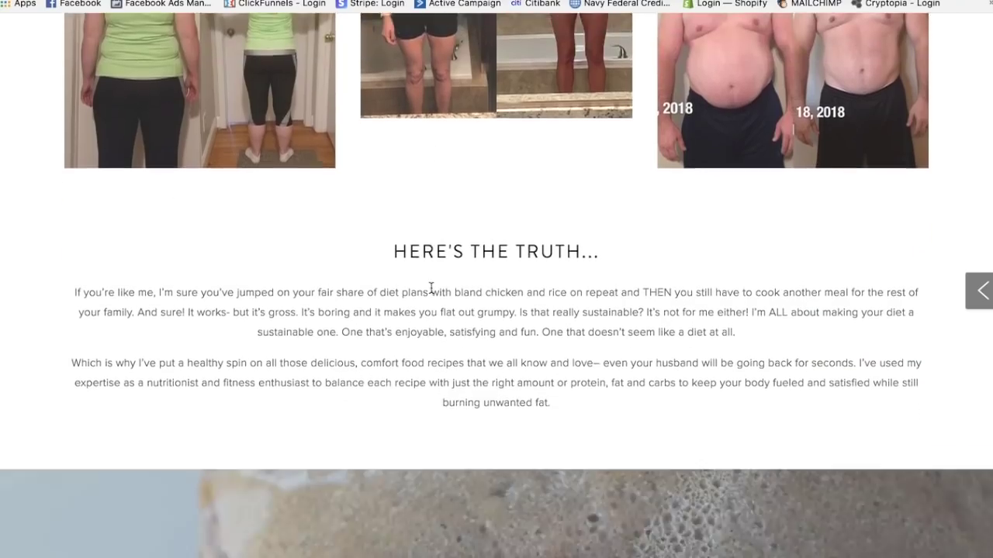
# Step: Switch to the Clean Simple Eats page and read through the #CSEChallenge tribe members' testimonials as reference for the copy
pyautogui.scroll(-5, 432, 284)
pyautogui.scroll(-8, 431, 288)
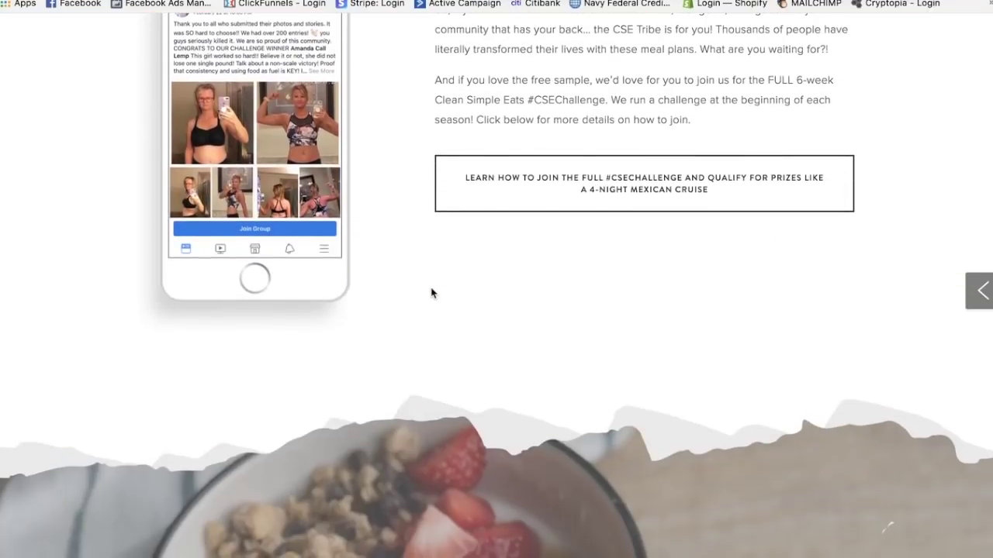
pyautogui.scroll(4, 432, 290)
pyautogui.scroll(-10, 432, 290)
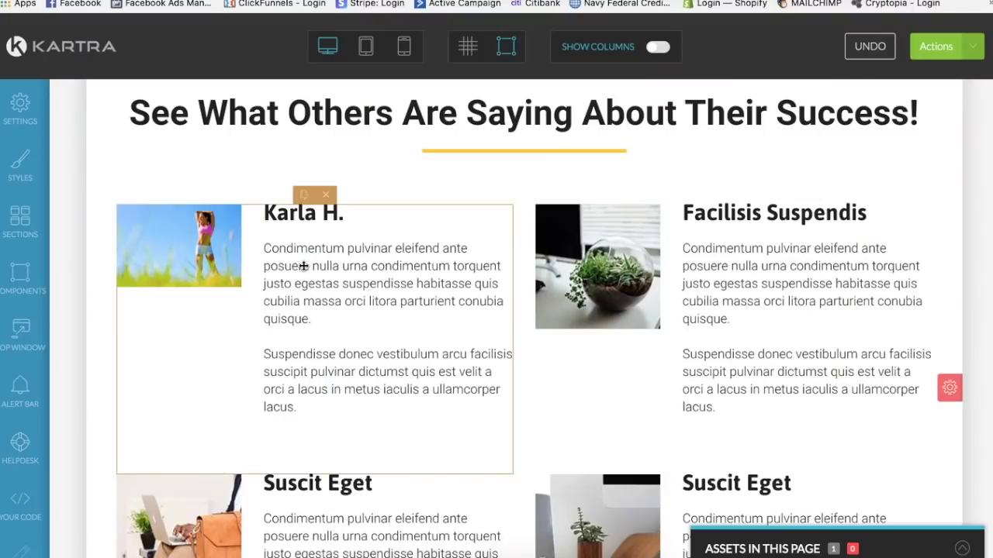
pyautogui.click(387, 231)
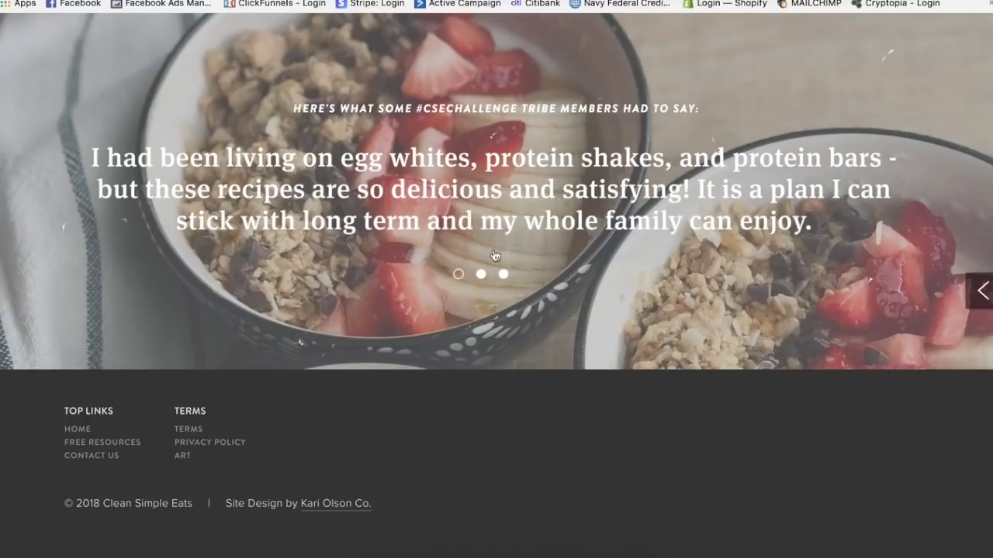
pyautogui.click(480, 275)
pyautogui.click(512, 275)
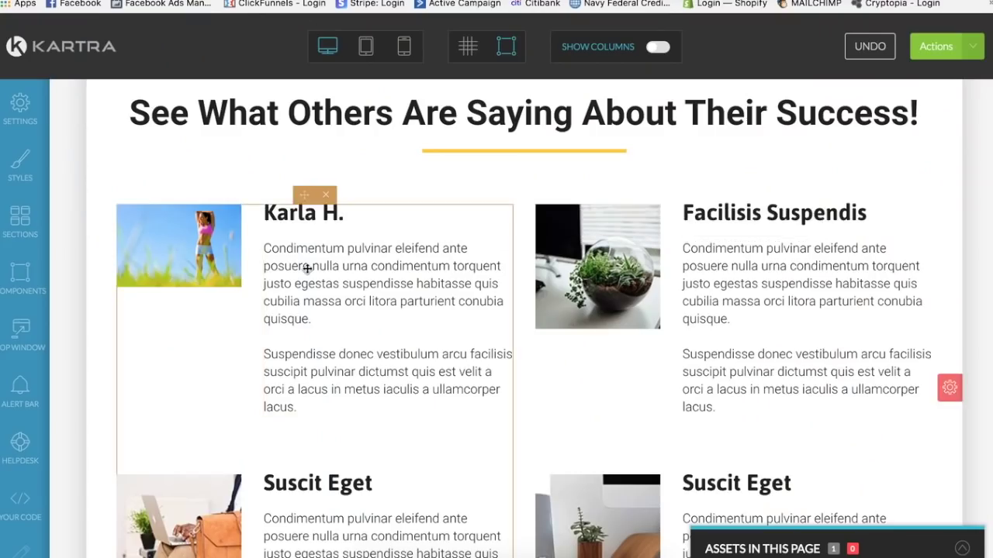
# Step: Replace the first testimonial's opening paragraph with a quote about losing 30 pounds, feeling the best ever, still eating loved foods and "zero stress!!"
pyautogui.click(399, 230)
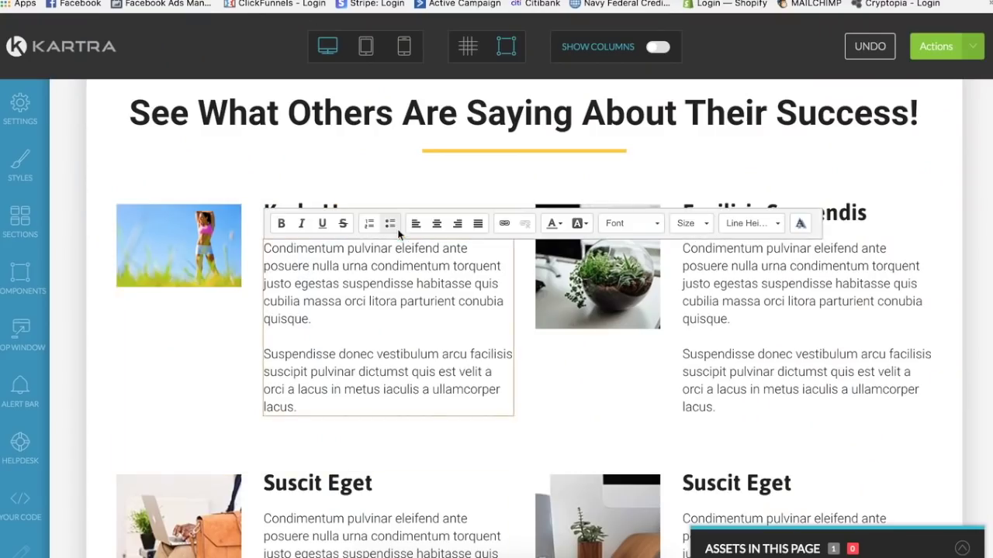
pyautogui.tripleClick(380, 265)
pyautogui.write("I'")
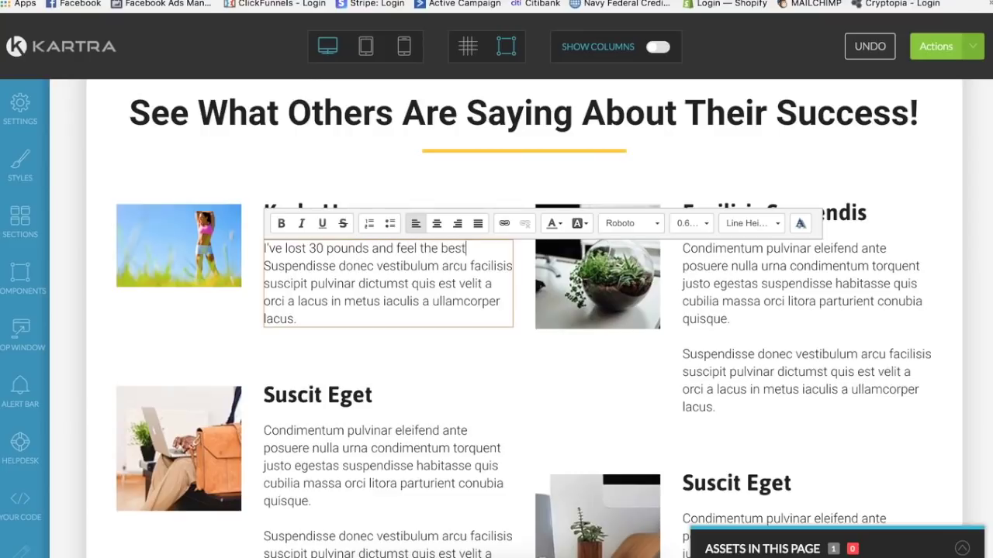
pyautogui.write('r')
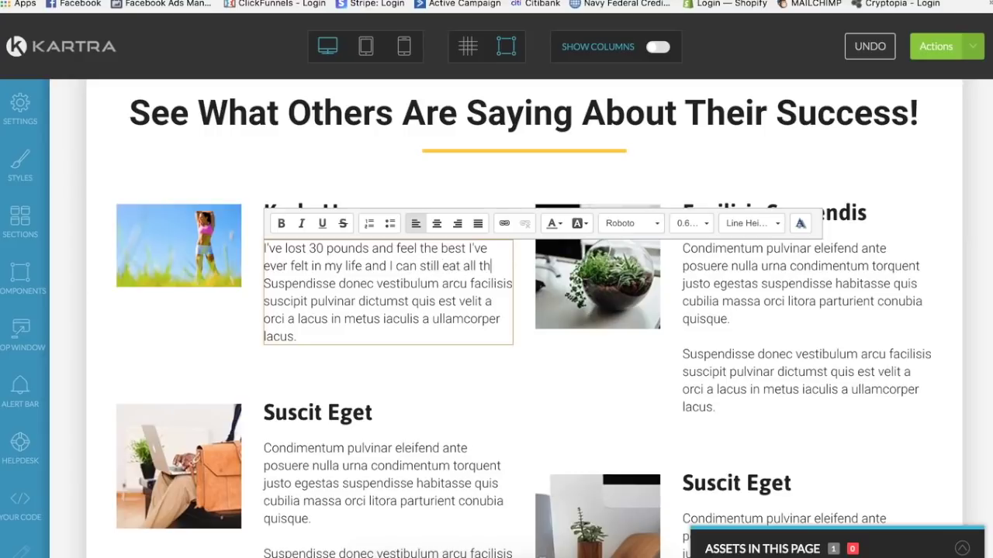
pyautogui.write('ods')
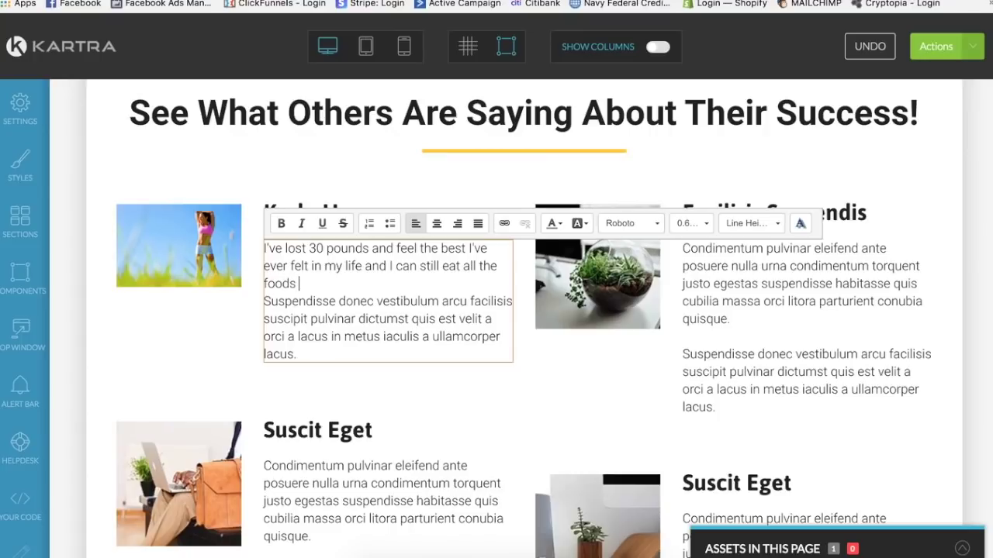
pyautogui.write(" I love and there's zero stress!!")
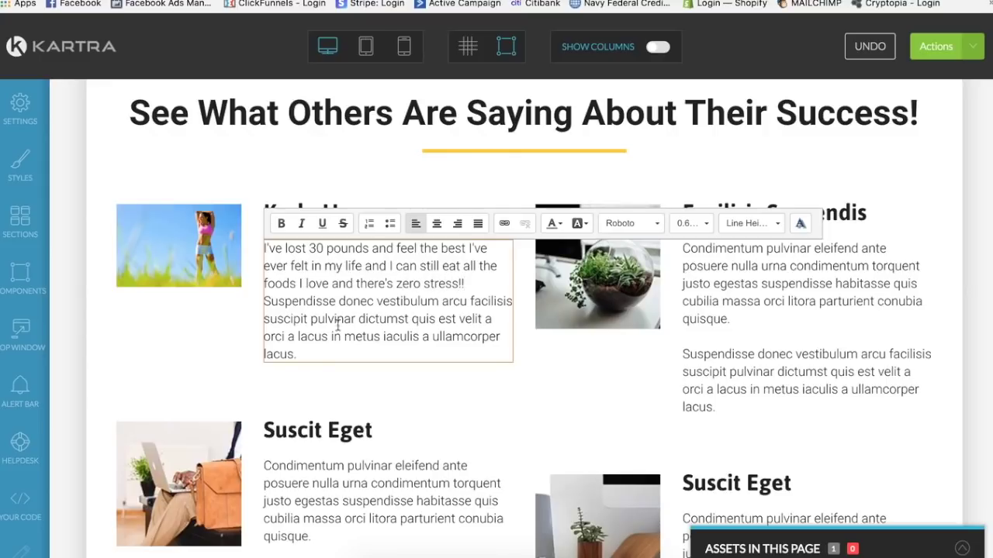
# Step: Delete the remaining "Suspendisse donec vestibulum" placeholder paragraph from the first testimonial and finish editing the text
pyautogui.moveTo(309, 353); pyautogui.dragTo(253, 304)
pyautogui.press('BackSpace')
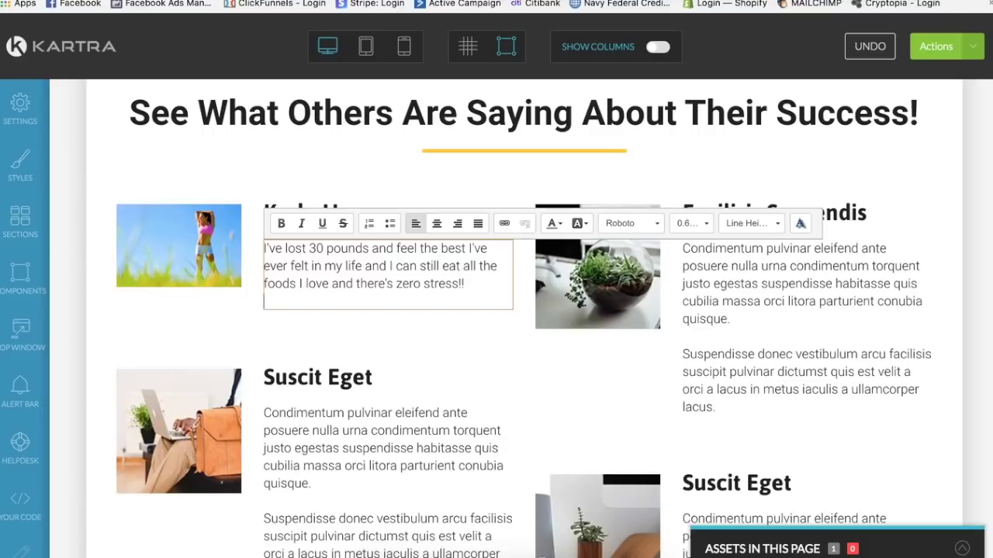
pyautogui.click(391, 371)
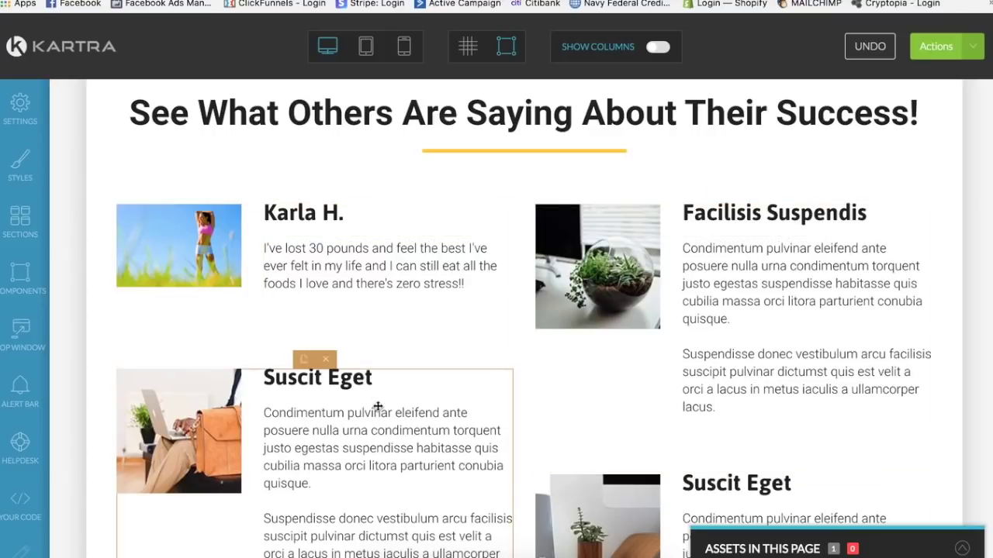
# Step: Delete both "Suscit Eget" testimonial blocks in the second row of the section
pyautogui.click(326, 359)
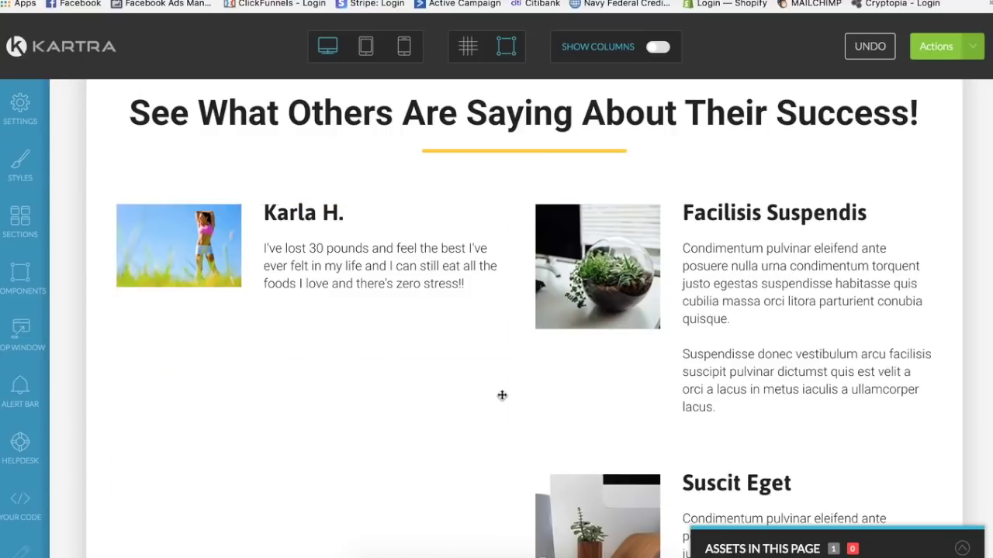
pyautogui.scroll(-3, 720, 433)
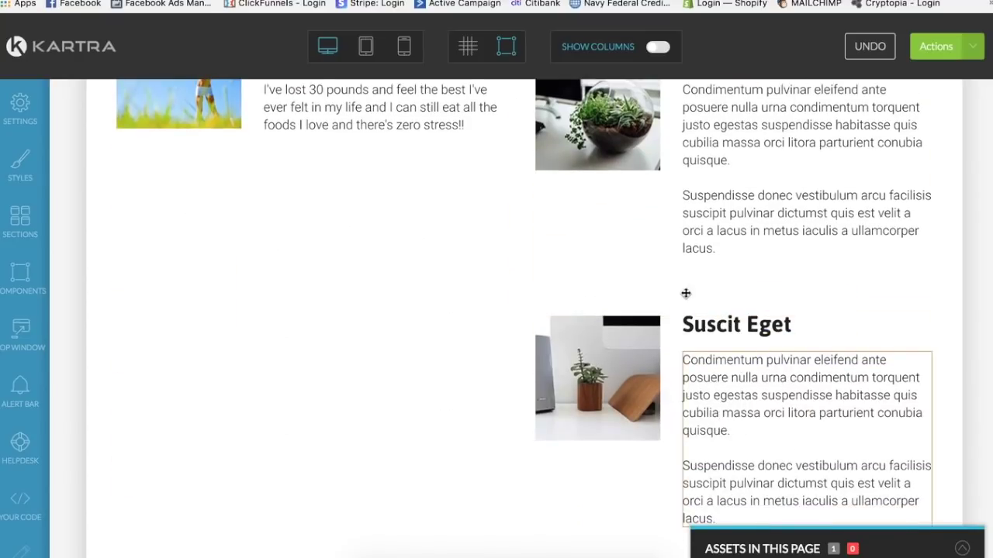
pyautogui.click(750, 305)
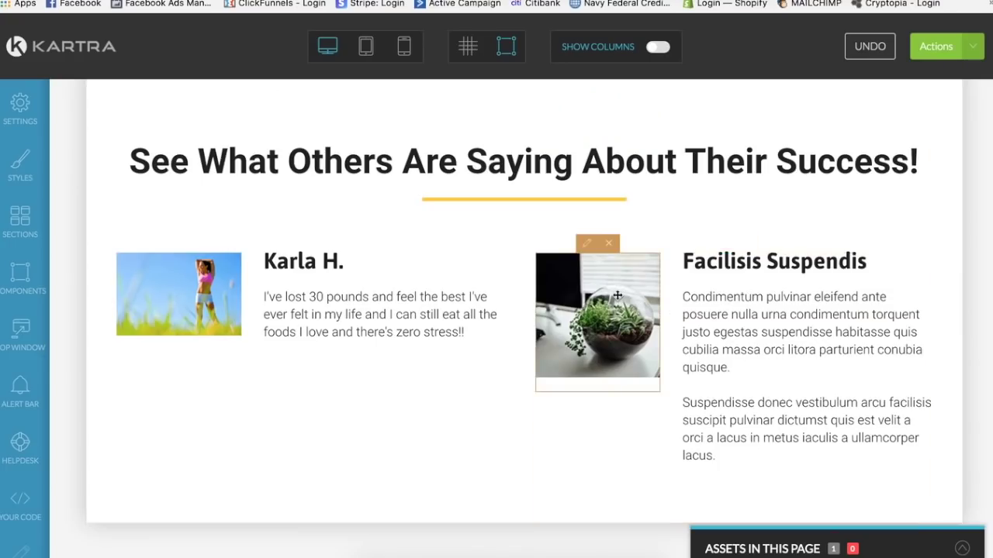
# Step: Try to replace the second testimonial's plant picture with the library image of the running woman, then close the configuration
pyautogui.click(588, 245)
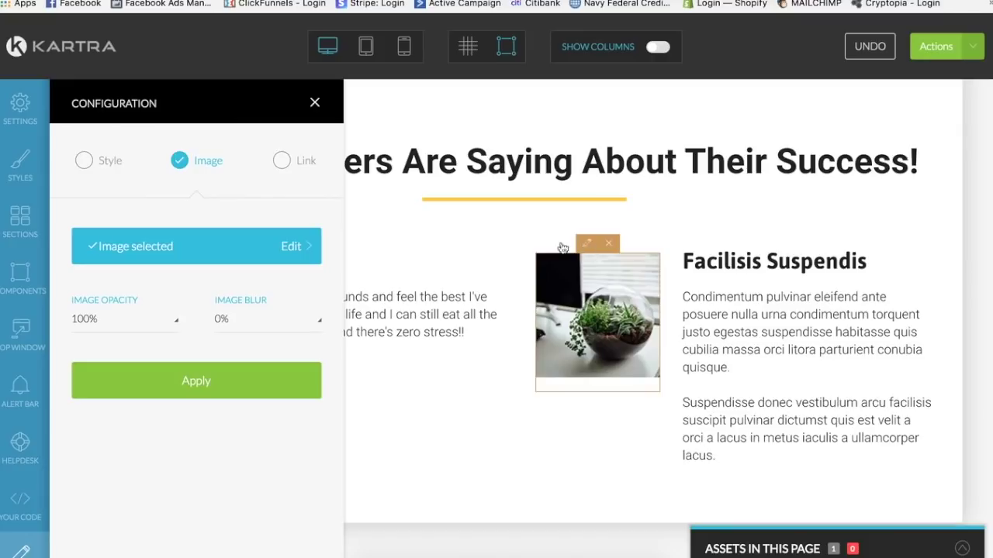
pyautogui.click(295, 248)
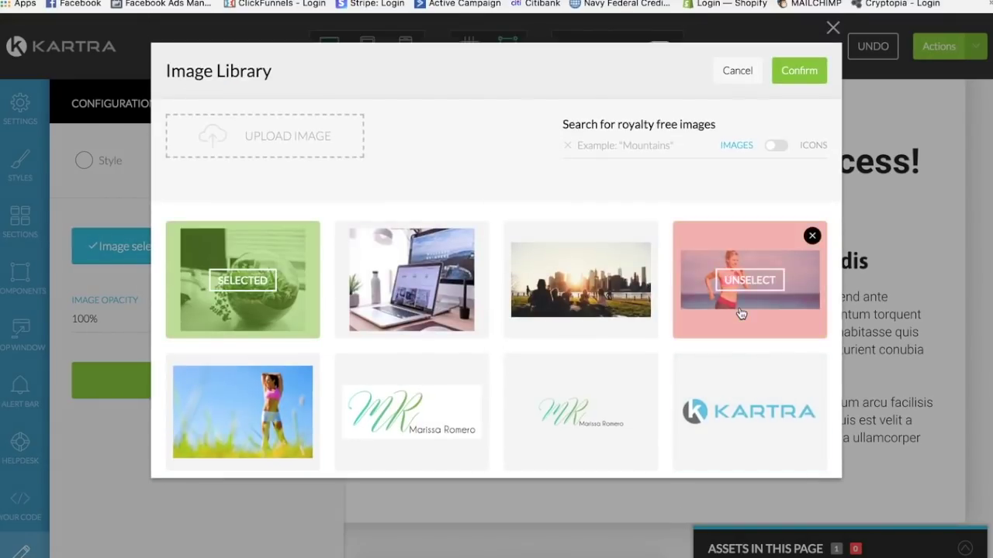
pyautogui.click(747, 281)
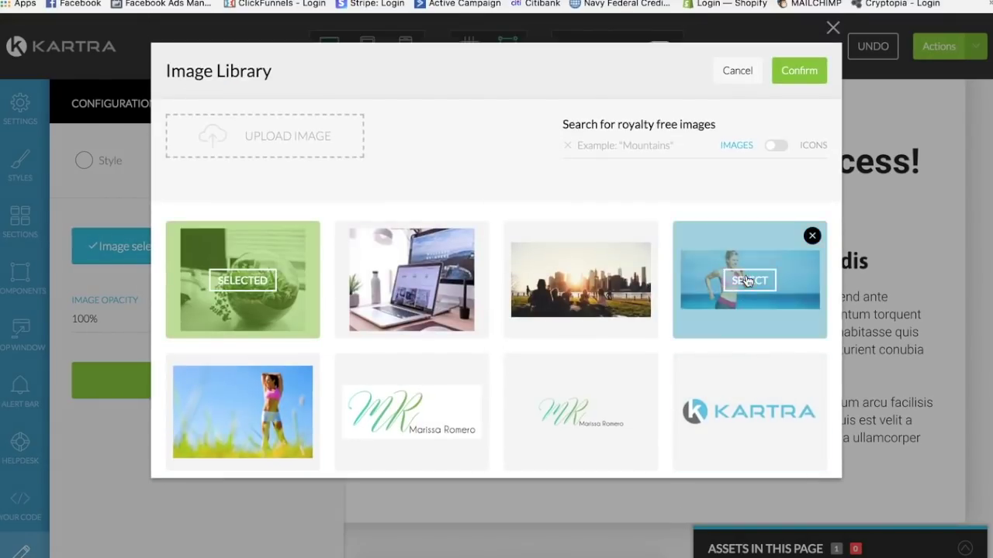
pyautogui.click(801, 69)
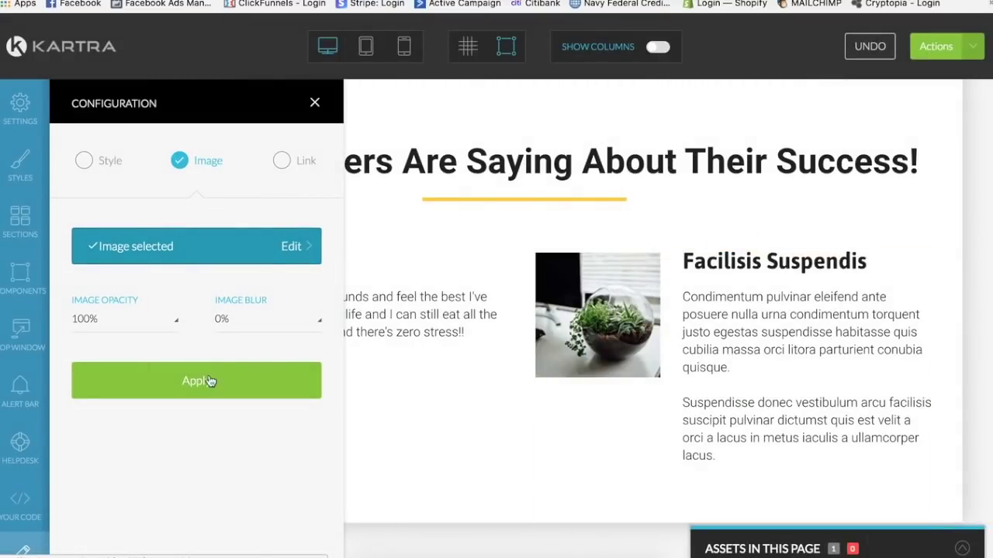
pyautogui.click(177, 384)
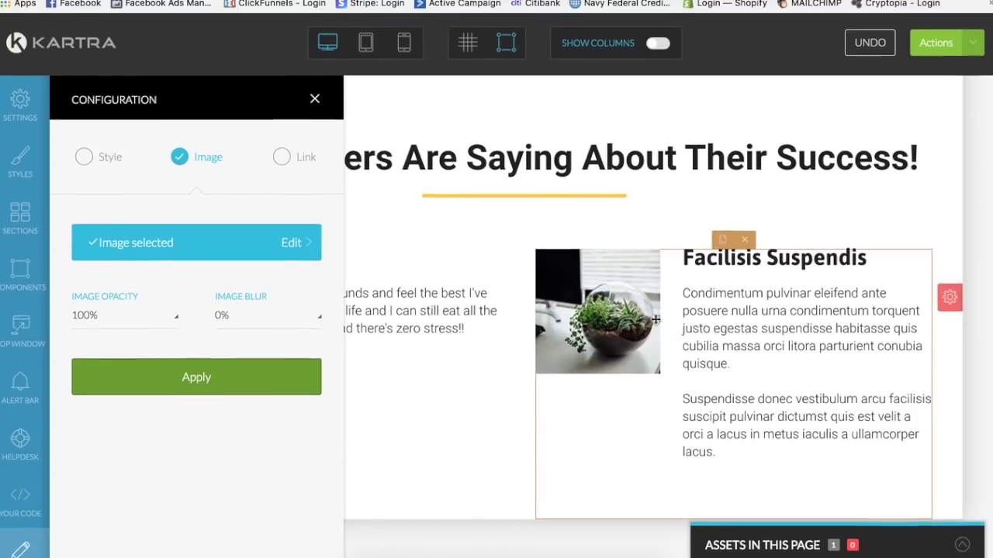
pyautogui.click(314, 99)
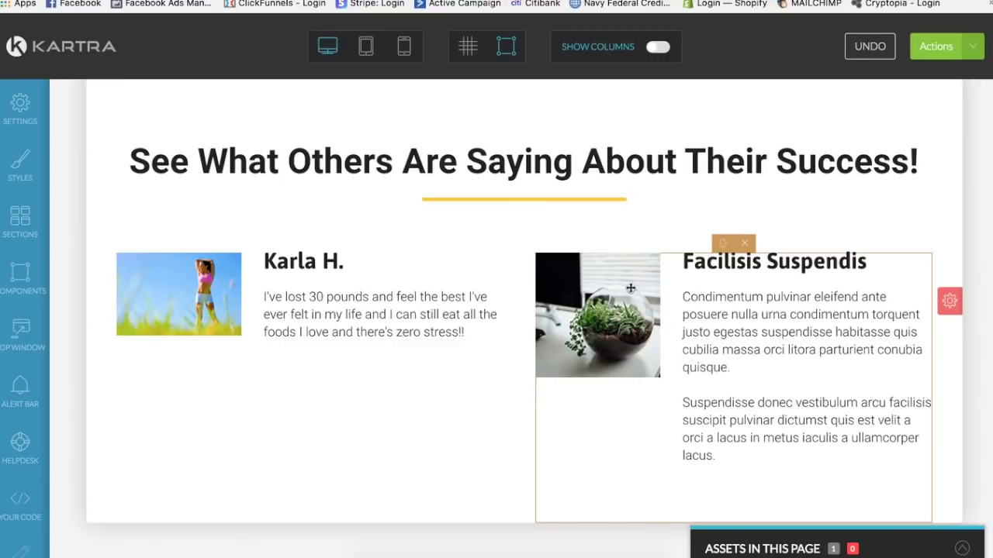
# Step: Replace the second testimonial's plant picture with the library image of the running woman, apply it and close the configuration
pyautogui.click(544, 244)
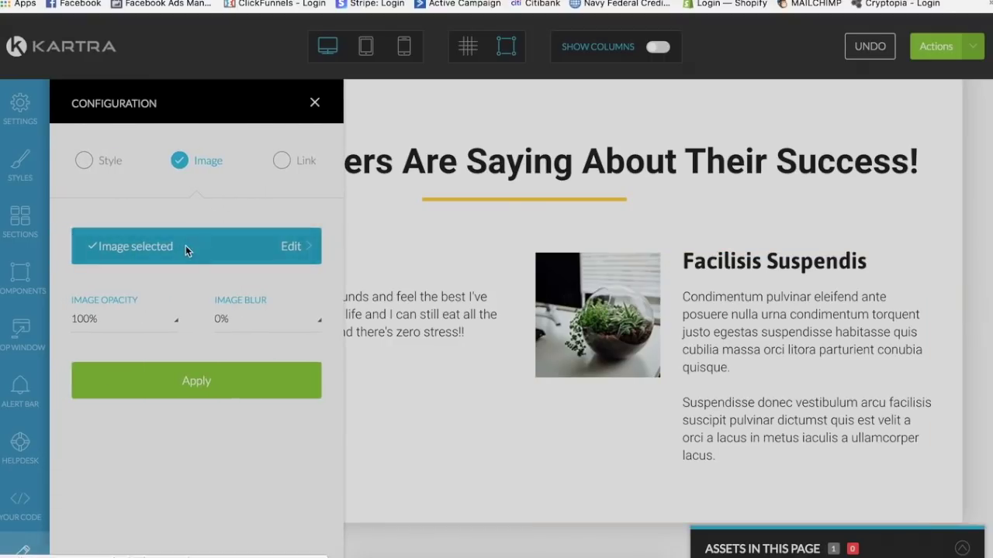
pyautogui.click(185, 245)
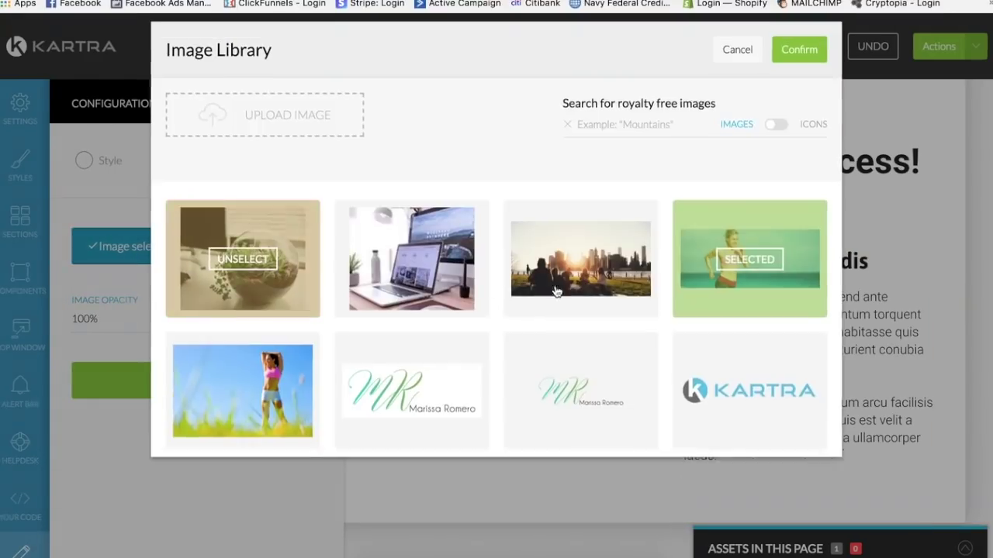
pyautogui.click(760, 267)
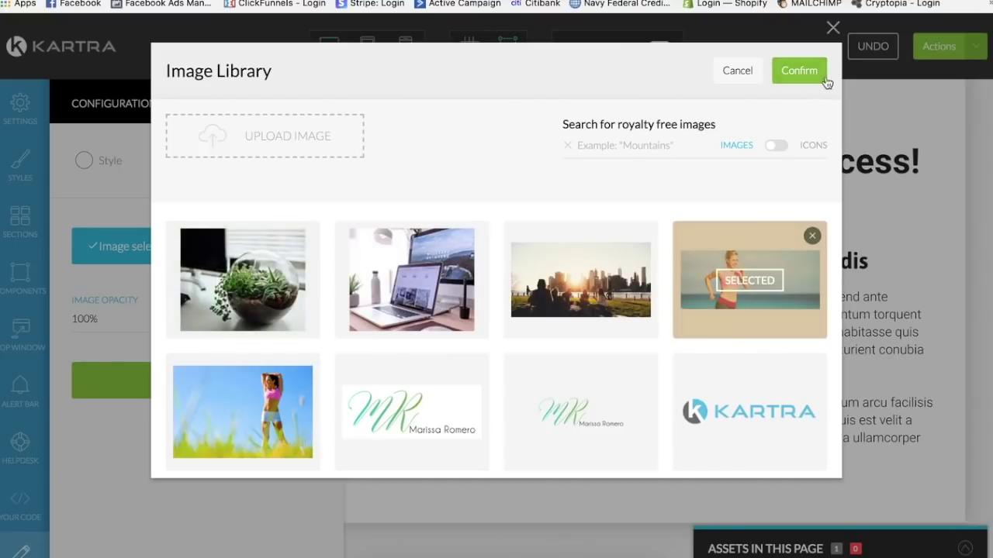
pyautogui.click(809, 69)
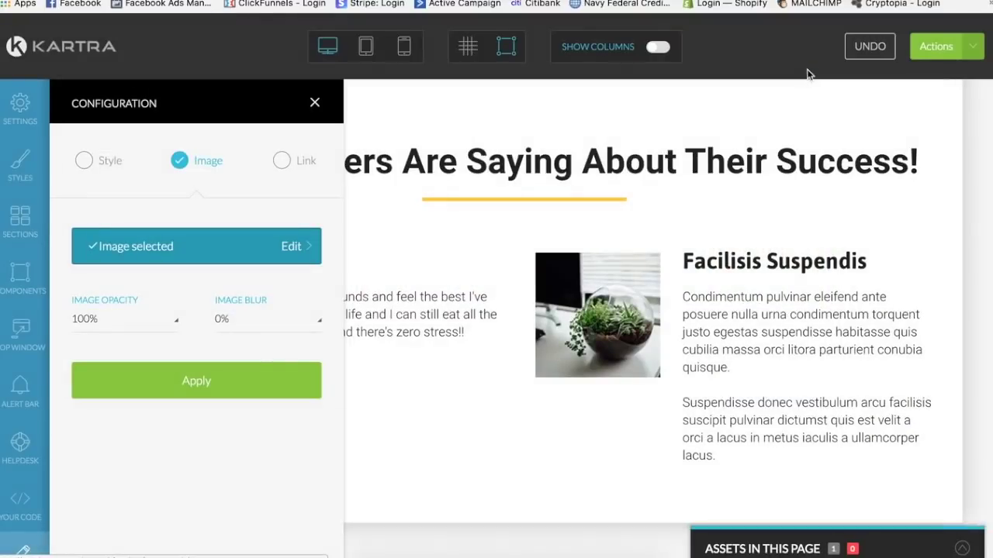
pyautogui.click(196, 384)
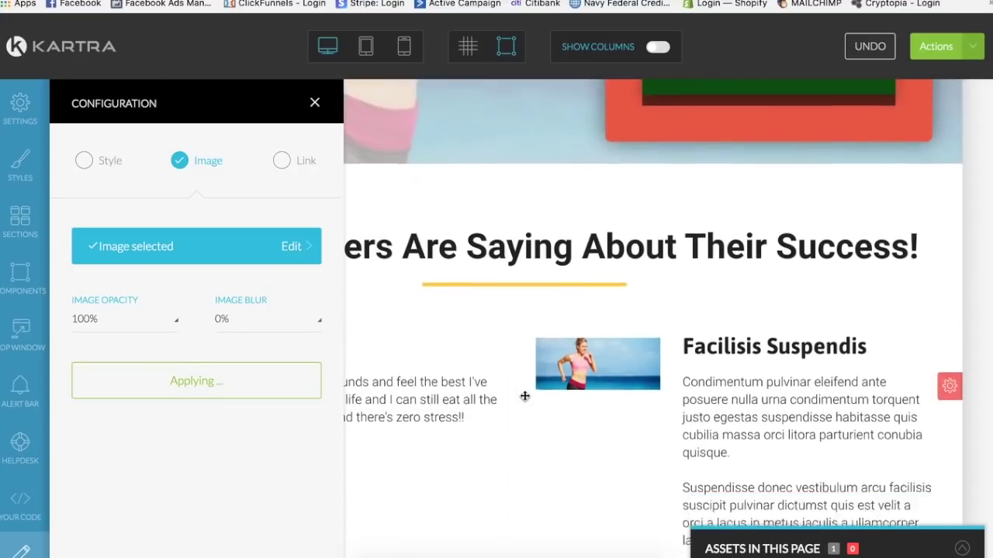
pyautogui.click(315, 103)
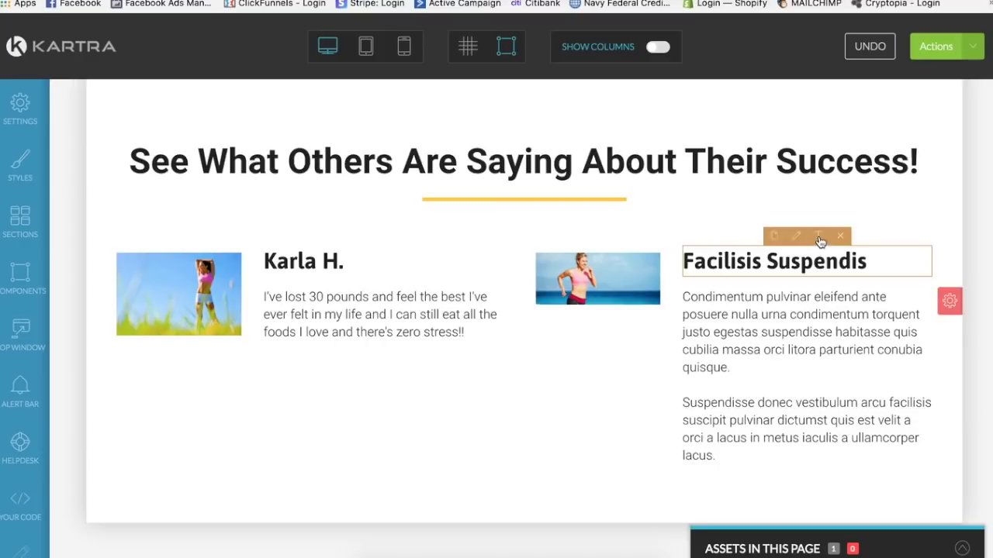
# Step: Replace the second testimonial's "Facilisis Suspendis" heading with the customer's first name and last initial, and finish editing it
pyautogui.click(819, 237)
pyautogui.moveTo(876, 264); pyautogui.dragTo(671, 277)
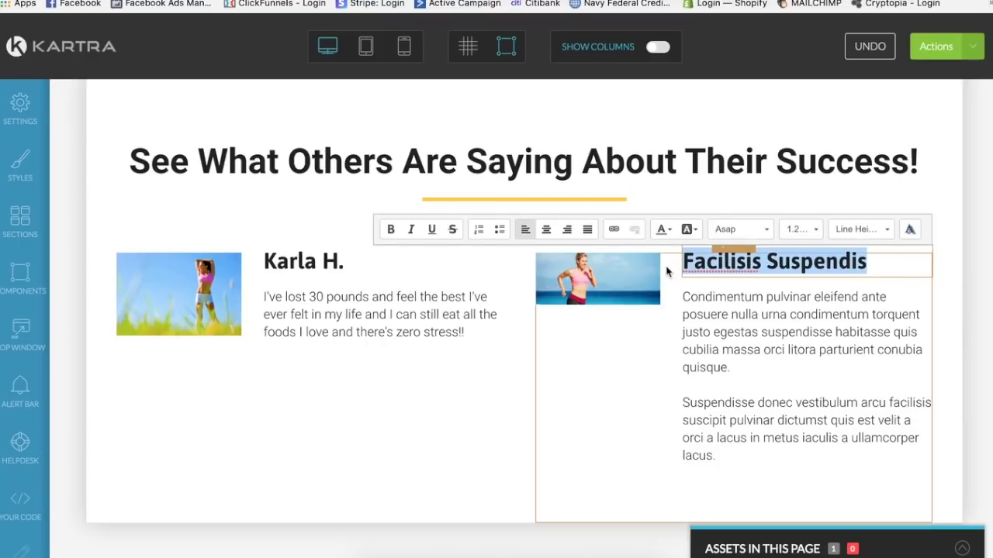
pyautogui.write('Sarah L.')
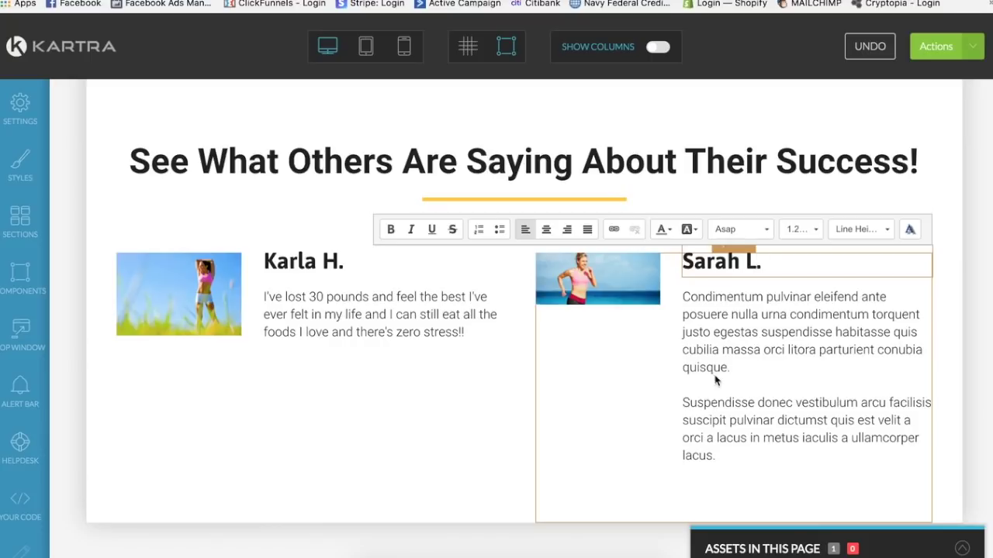
pyautogui.click(716, 324)
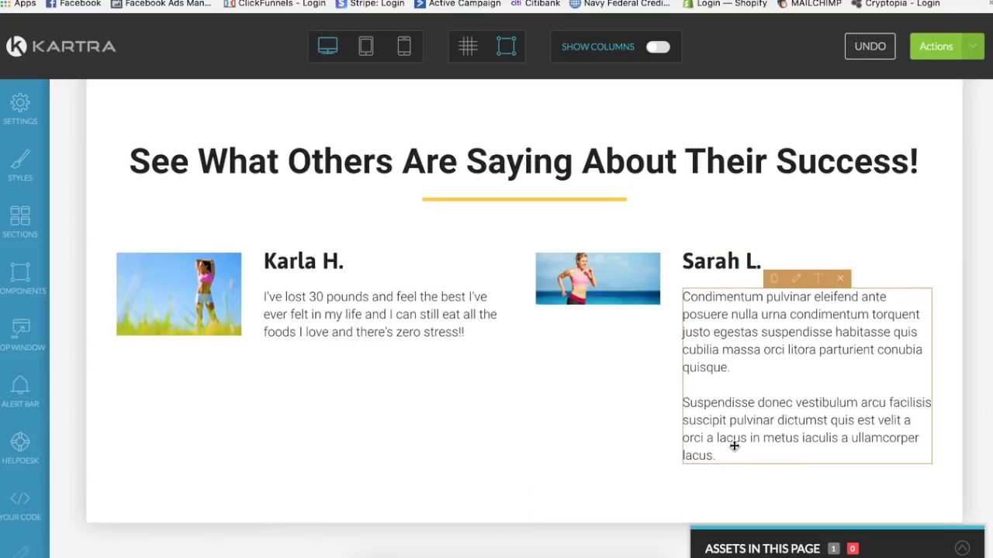
# Step: Replace the second testimonial's placeholder paragraphs with "I was struggling and under a lot of stress in grad school and needed a way to"
pyautogui.click(816, 296)
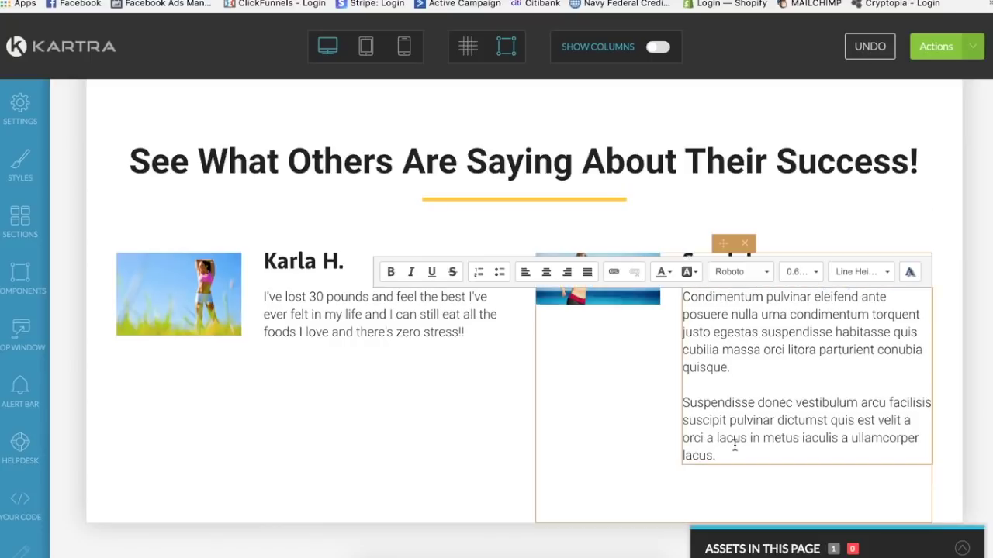
pyautogui.moveTo(717, 456); pyautogui.dragTo(670, 292)
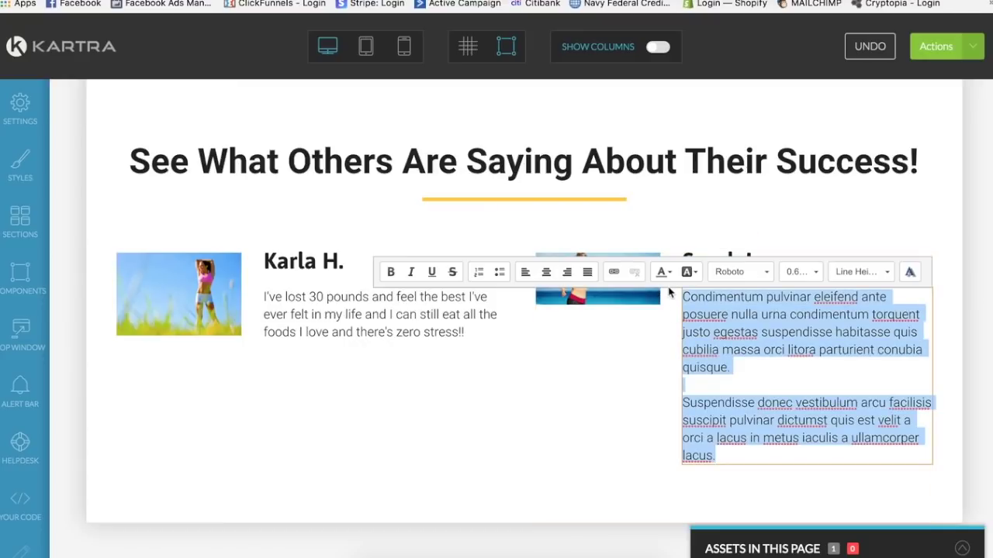
pyautogui.press('BackSpace')
pyautogui.write('I was struggled')
pyautogui.write('ng and under a lot of stress in grad school and needed a way to maiin')
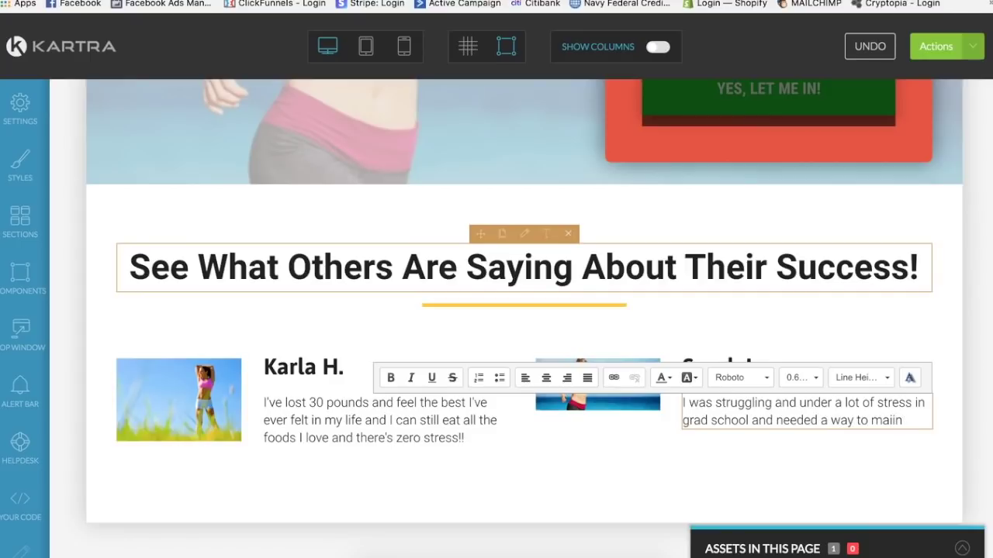
# Step: Complete the second testimonial with "maintain my health and fitness and clean simple eats was the magic solution...." and finish editing the text
pyautogui.press('BackSpace')
pyautogui.press('BackSpace')
pyautogui.write('ntain my health and fi')
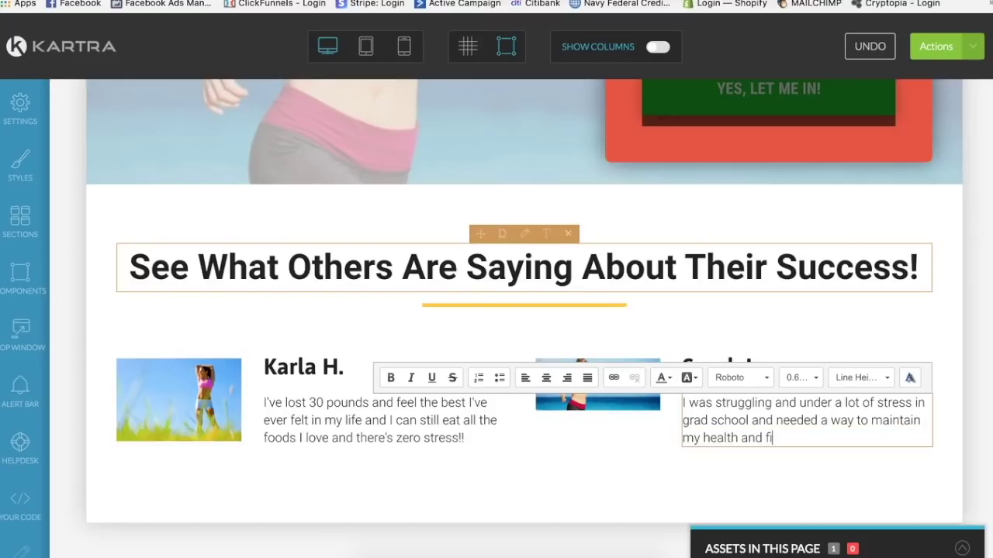
pyautogui.write('tness and clean simpl')
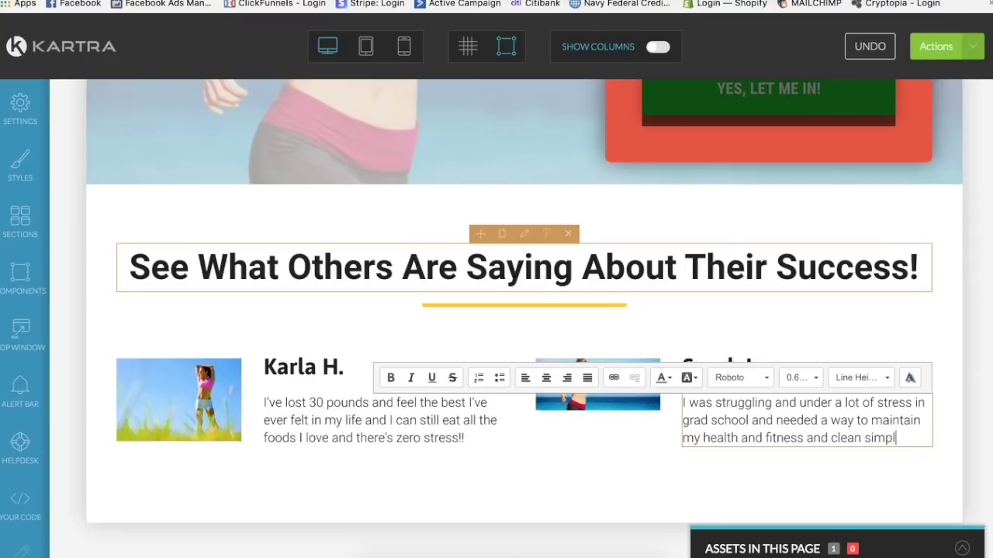
pyautogui.write('e eats was the magic solution....')
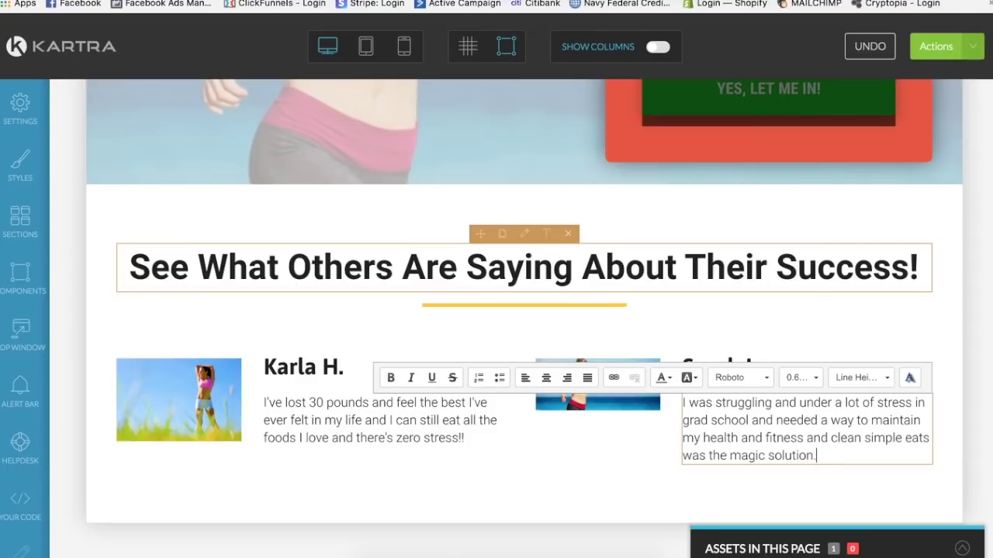
pyautogui.click(523, 450)
pyautogui.scroll(-1, 524, 453)
pyautogui.scroll(5, 524, 452)
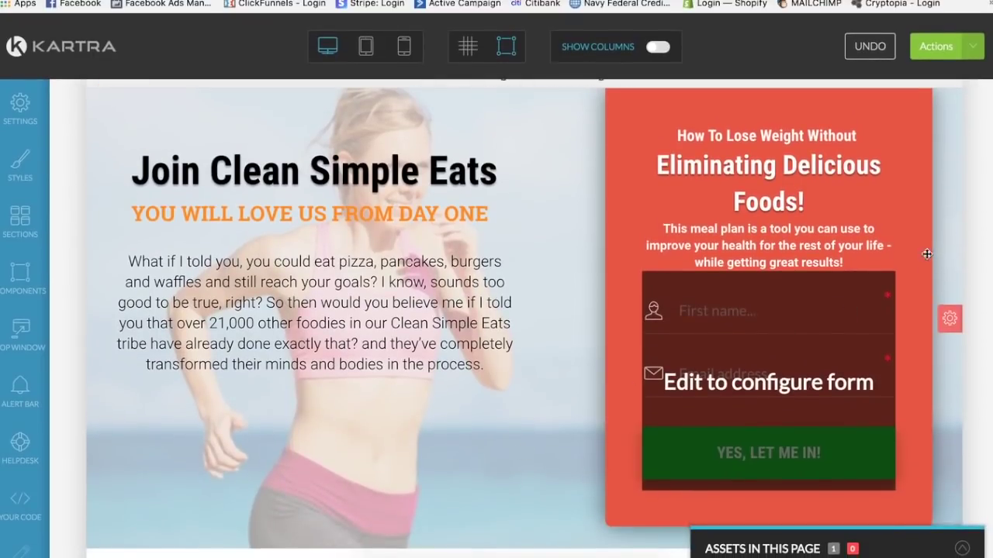
pyautogui.scroll(-5, 926, 254)
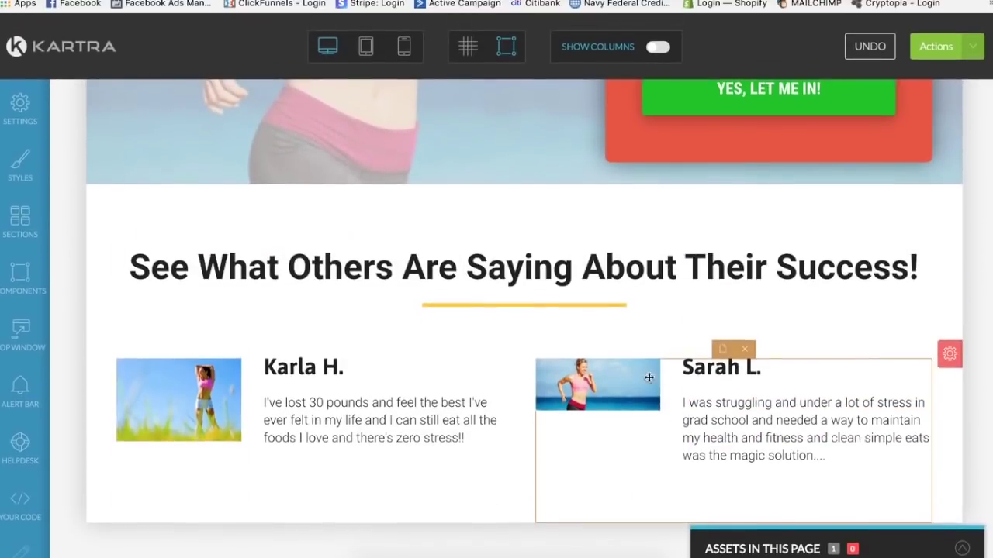
pyautogui.scroll(5, 612, 297)
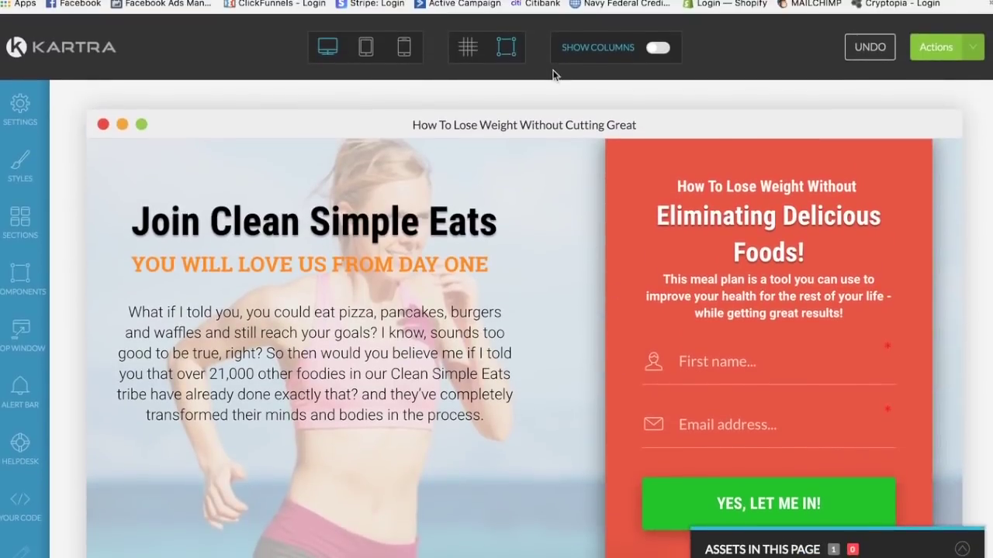
pyautogui.scroll(-5, 618, 348)
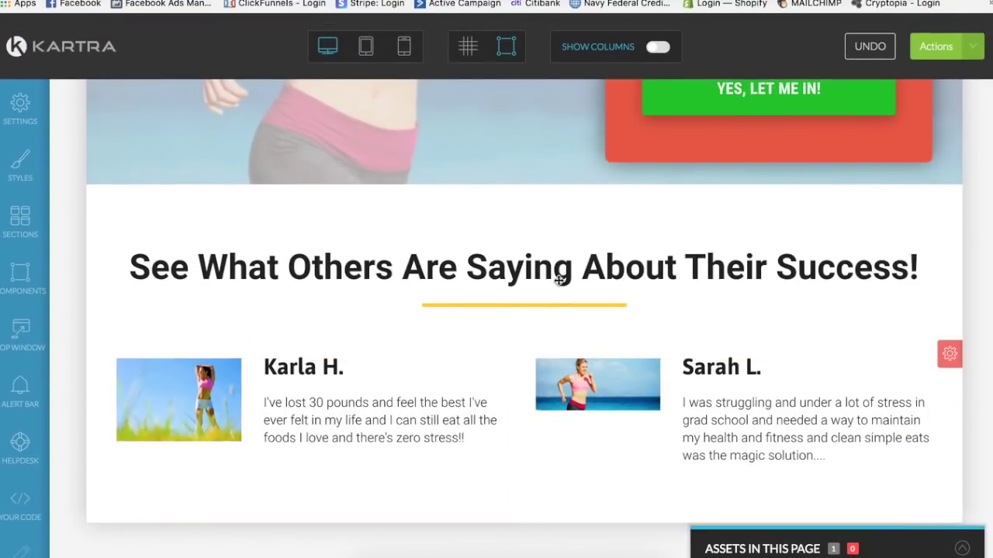
# Step: Duplicate the "See What Others Are Saying About Their Success!" heading, try to move the copy below the testimonials, and delete the duplicate
pyautogui.click(498, 234)
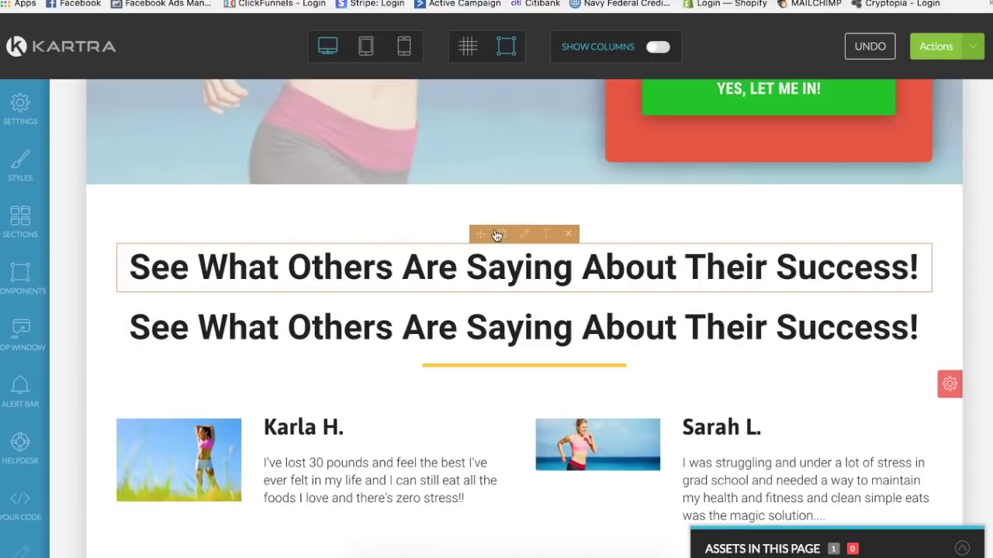
pyautogui.moveTo(480, 235); pyautogui.dragTo(137, 538)
pyautogui.scroll(-1, 317, 447)
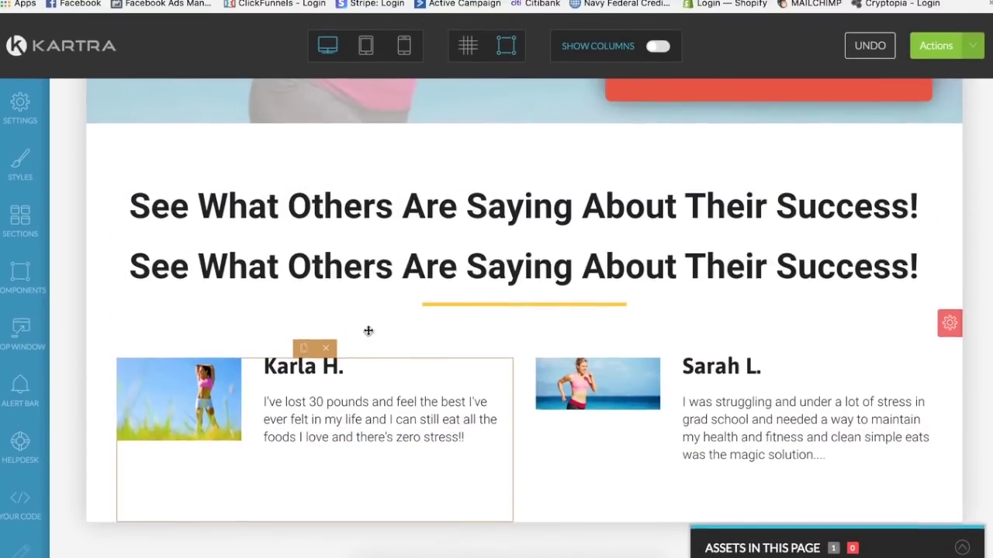
pyautogui.moveTo(481, 235); pyautogui.dragTo(112, 474)
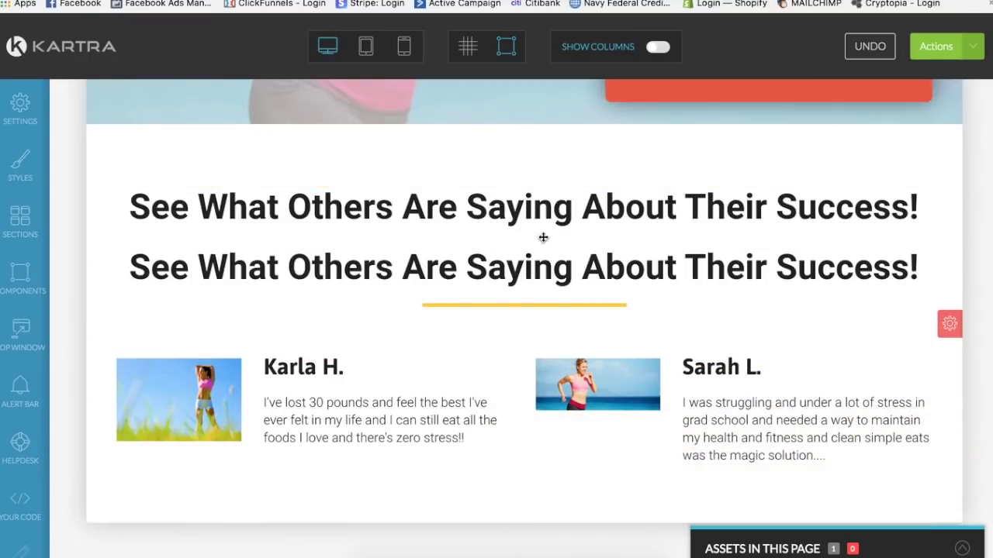
pyautogui.click(568, 173)
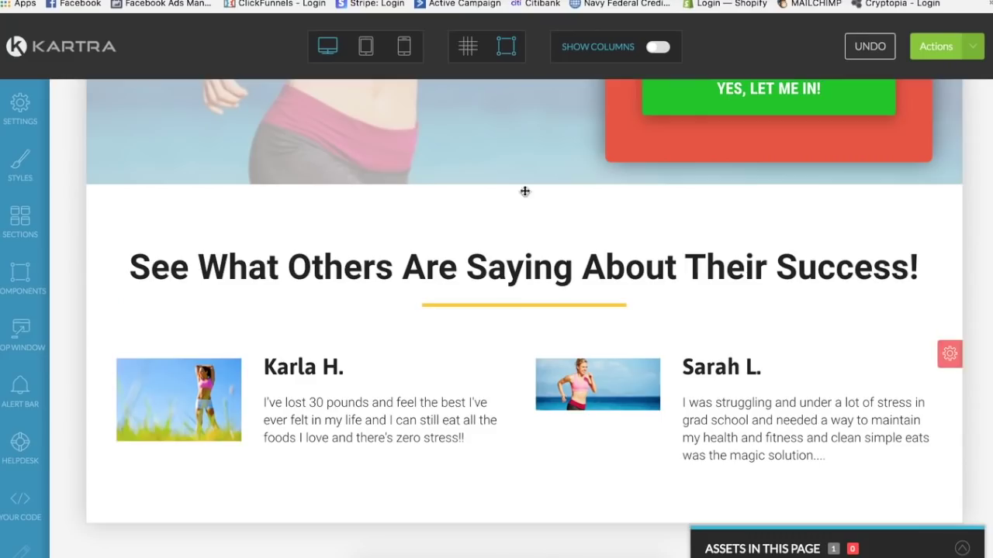
# Step: Save the squeeze page's progress and close the saving dialog
pyautogui.scroll(5, 682, 419)
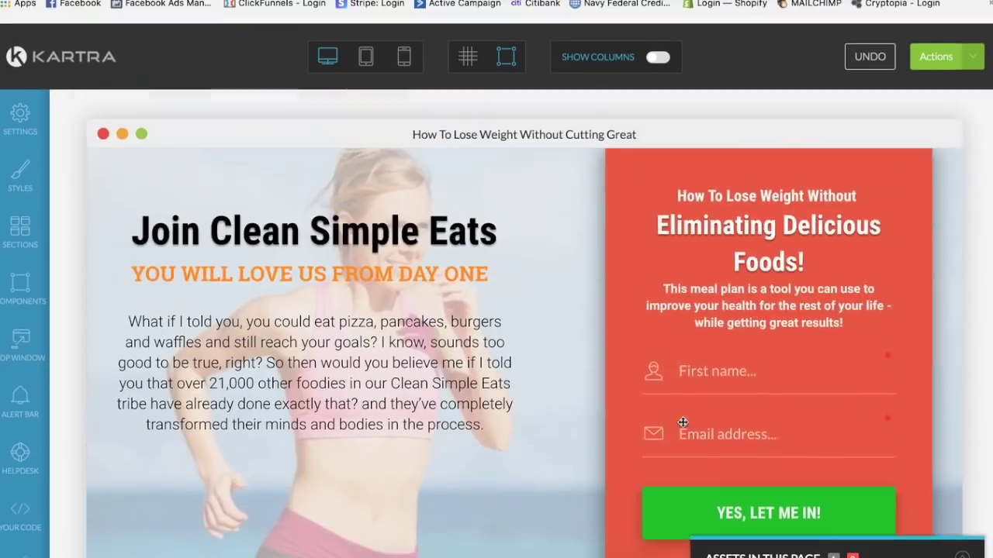
pyautogui.scroll(-2, 683, 422)
pyautogui.scroll(2, 681, 419)
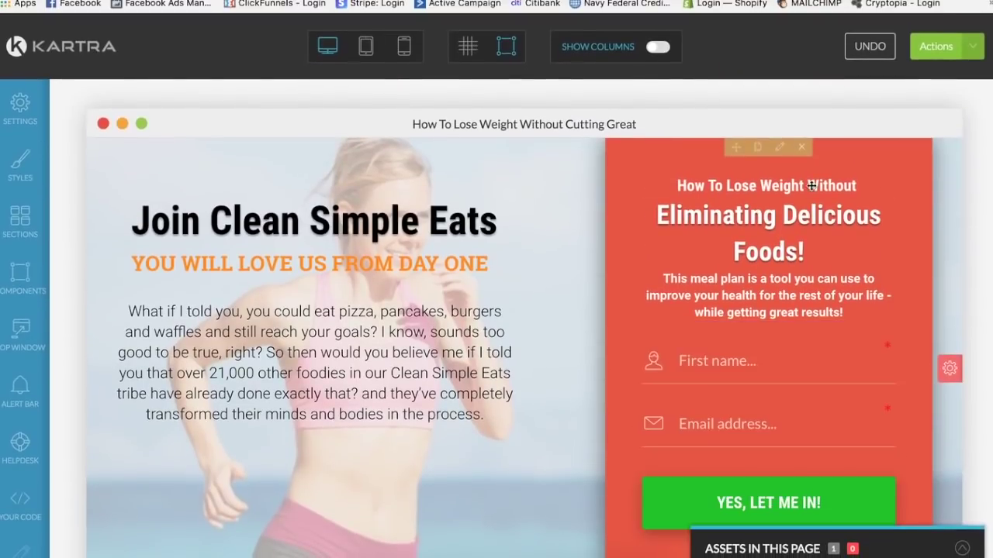
pyautogui.click(972, 47)
pyautogui.click(857, 109)
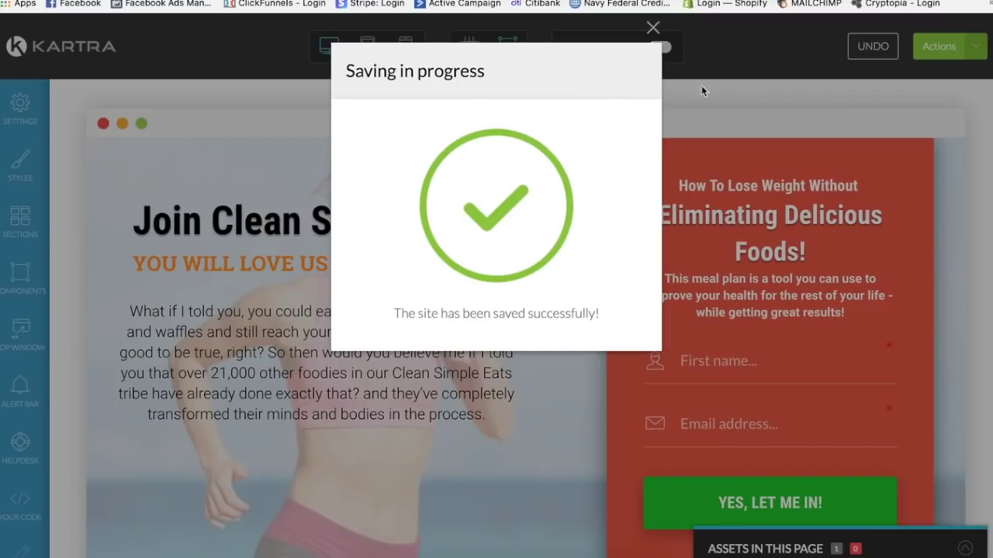
pyautogui.click(660, 28)
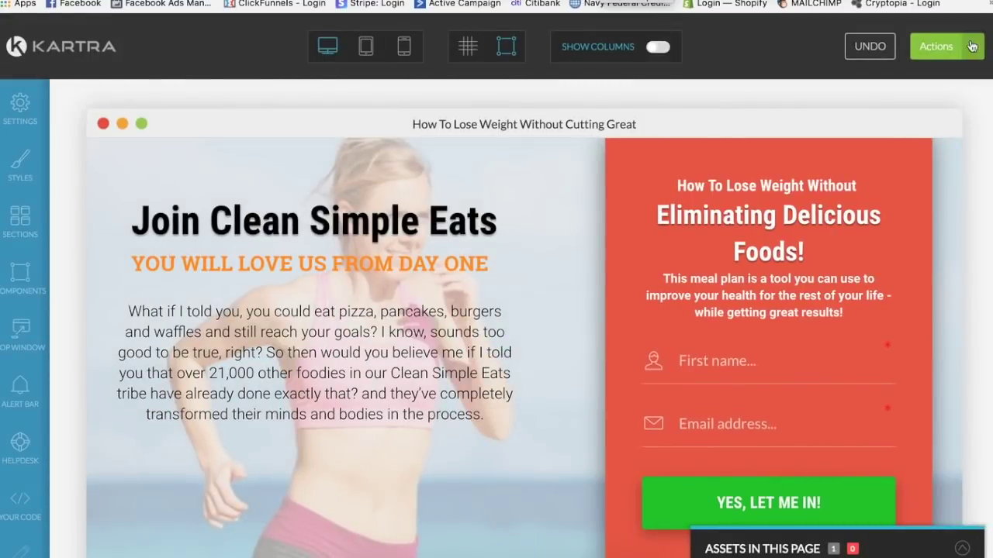
# Step: Leave the page editor and return to the dashboard's list of pages
pyautogui.scroll(-8, 906, 246)
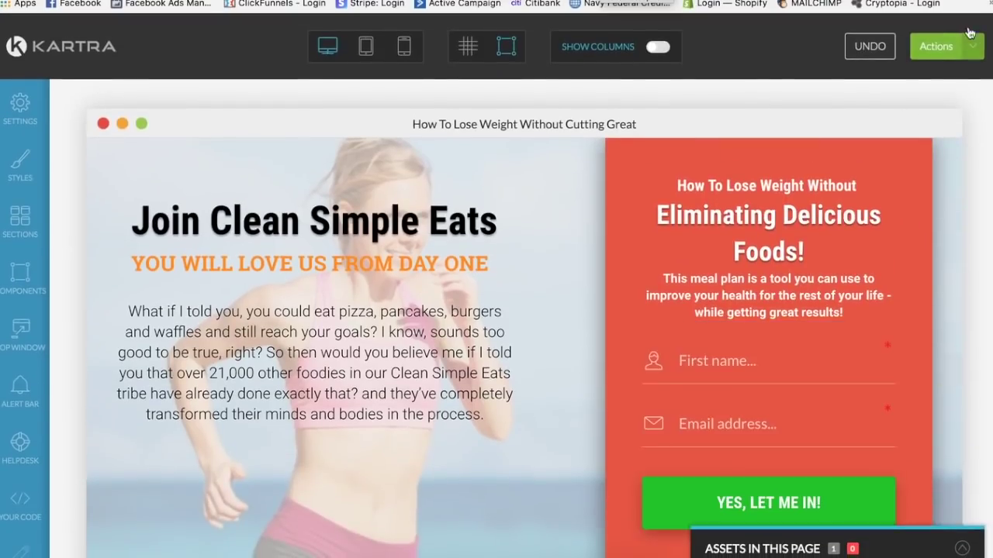
pyautogui.click(936, 46)
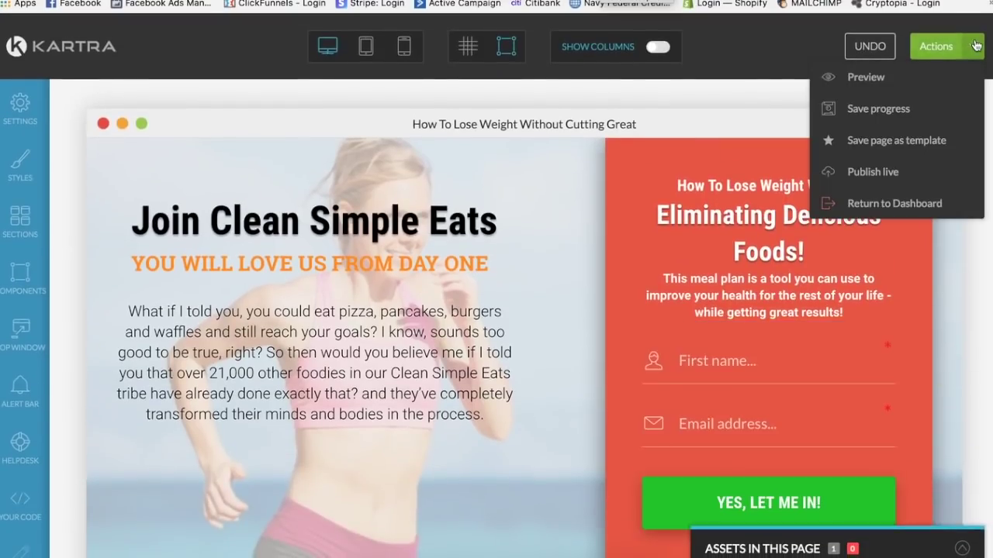
pyautogui.click(859, 208)
pyautogui.click(629, 73)
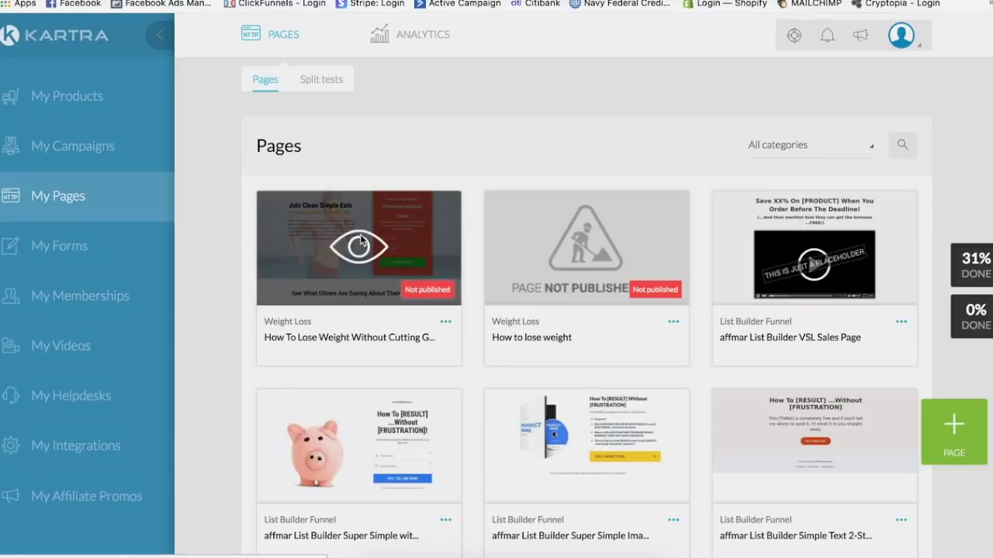
# Step: Preview the "How To Lose Weight Without Cutting G..." page from the Weight Loss category, then close the preview
pyautogui.click(359, 238)
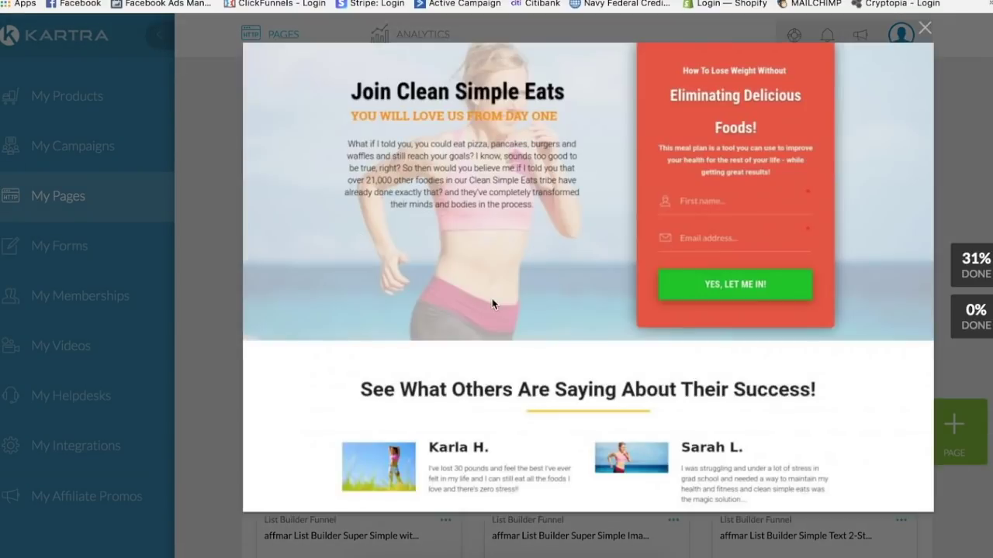
pyautogui.click(926, 26)
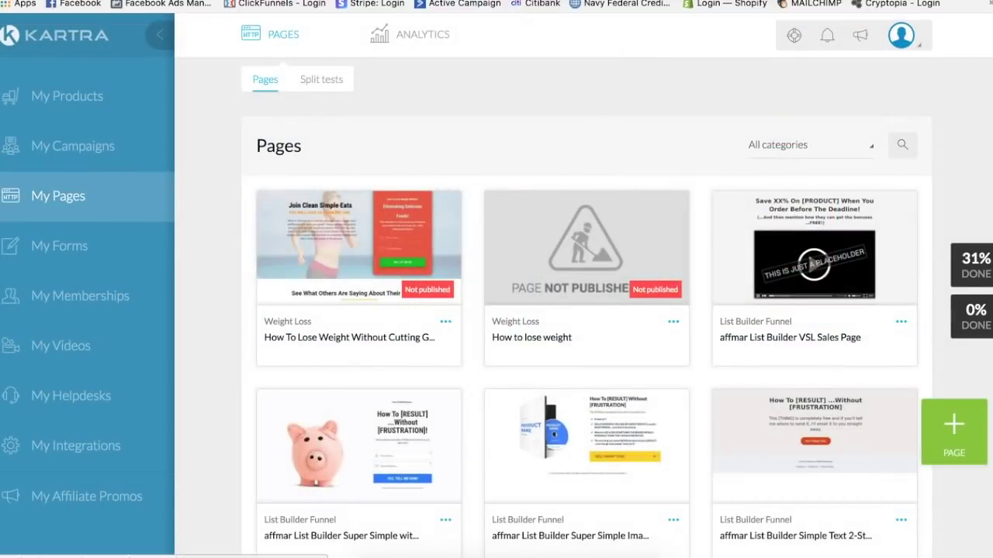